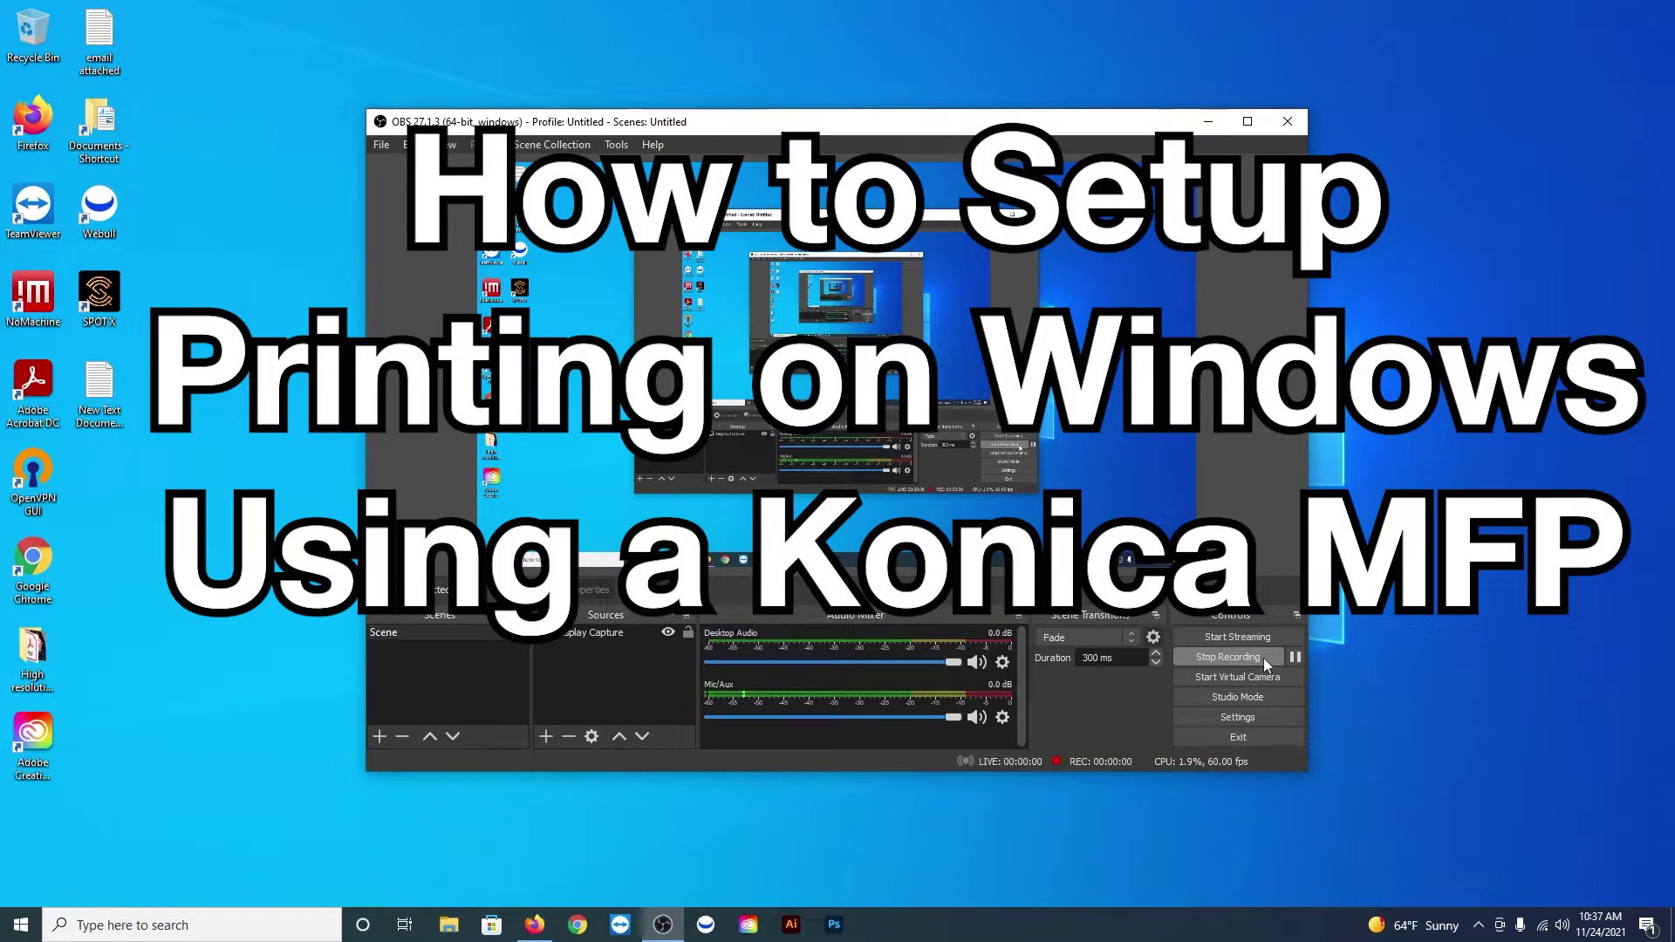
Step: Minimize the OBS window so the plain desktop is showing
{"action": "left_click", "coordinate": [1208, 121]}
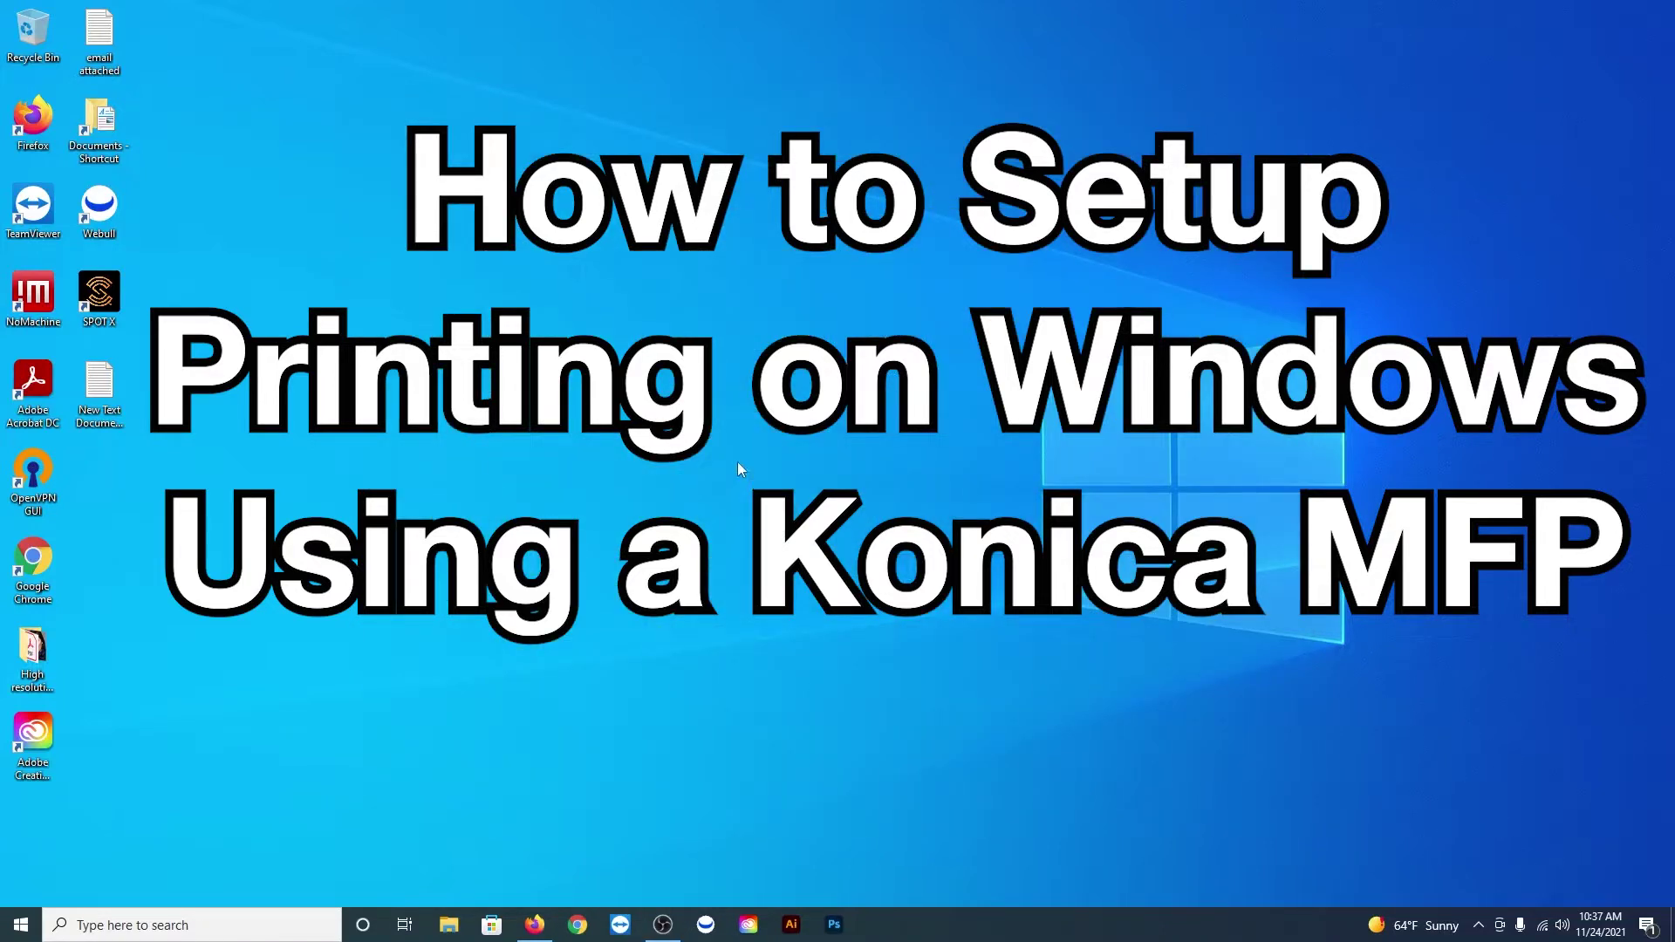
Step: Open Firefox maximized and search Google for 'kmbs drivers'
{"action": "left_click", "coordinate": [534, 924]}
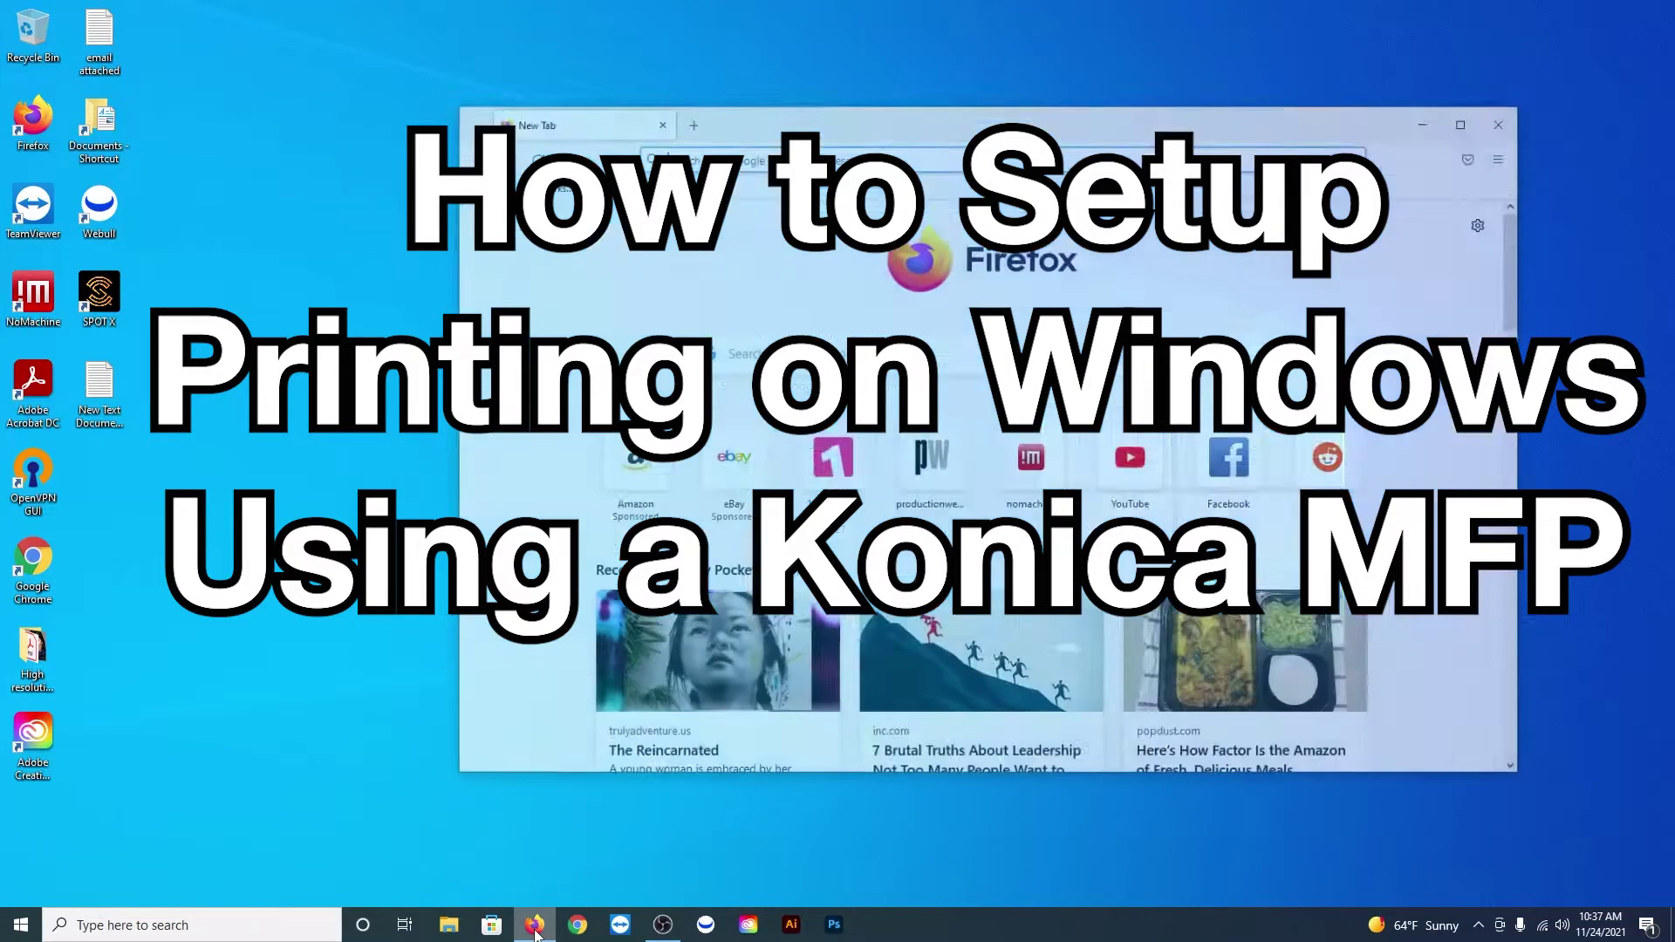
{"action": "left_click", "coordinate": [1516, 67]}
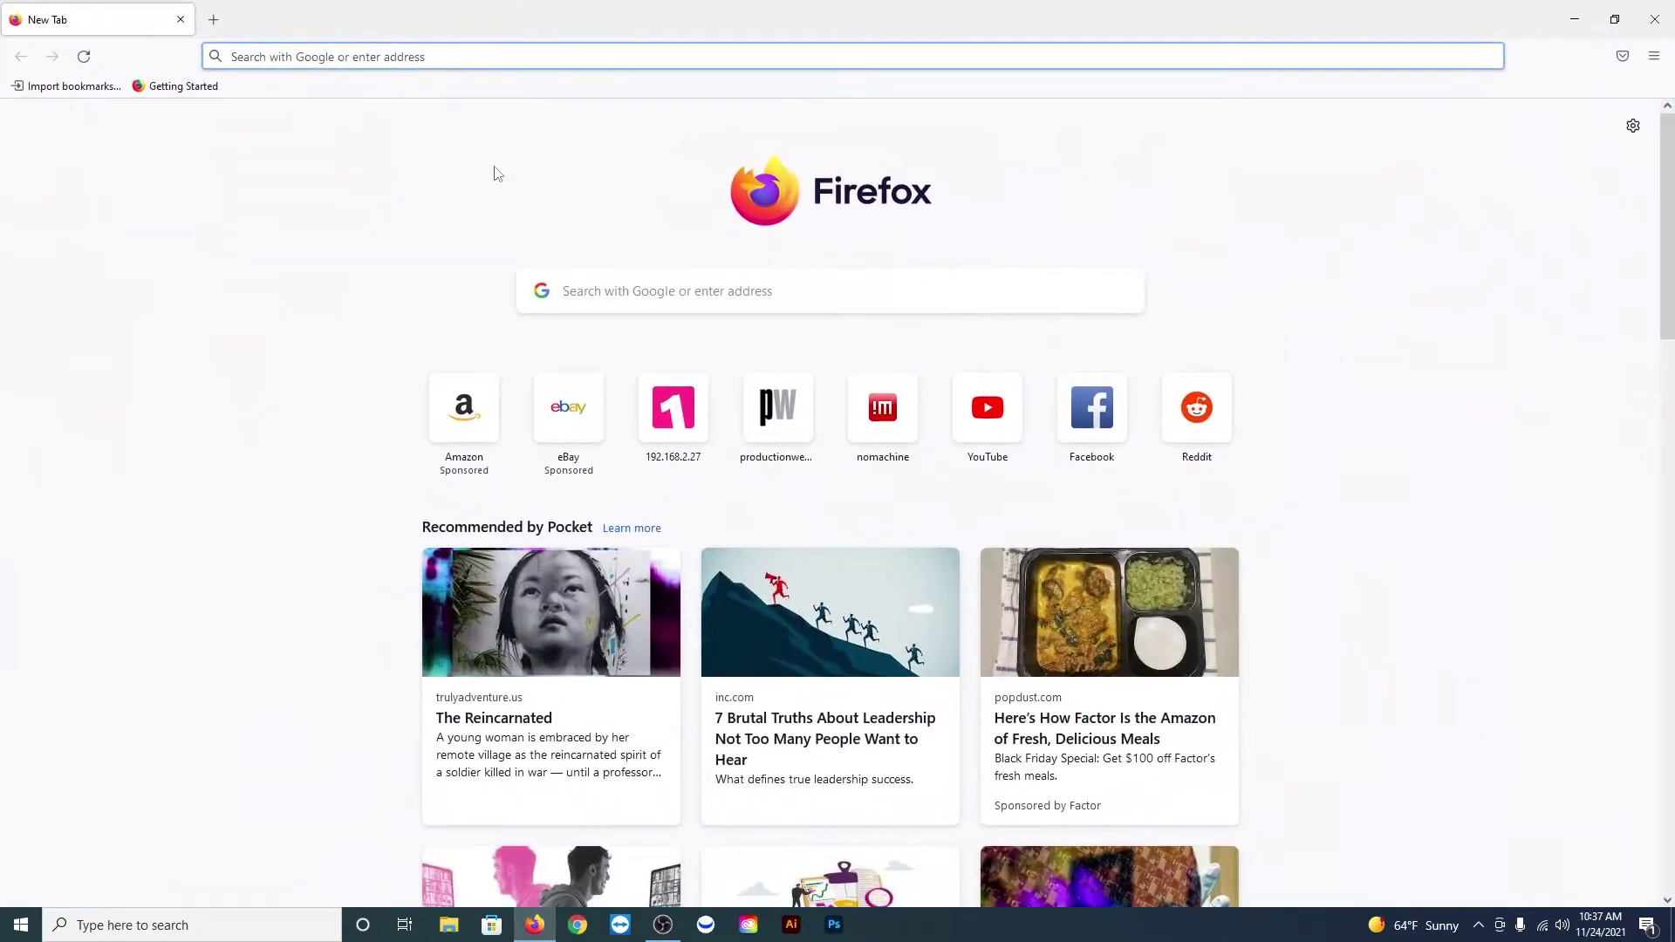
{"action": "type", "text": "km"}
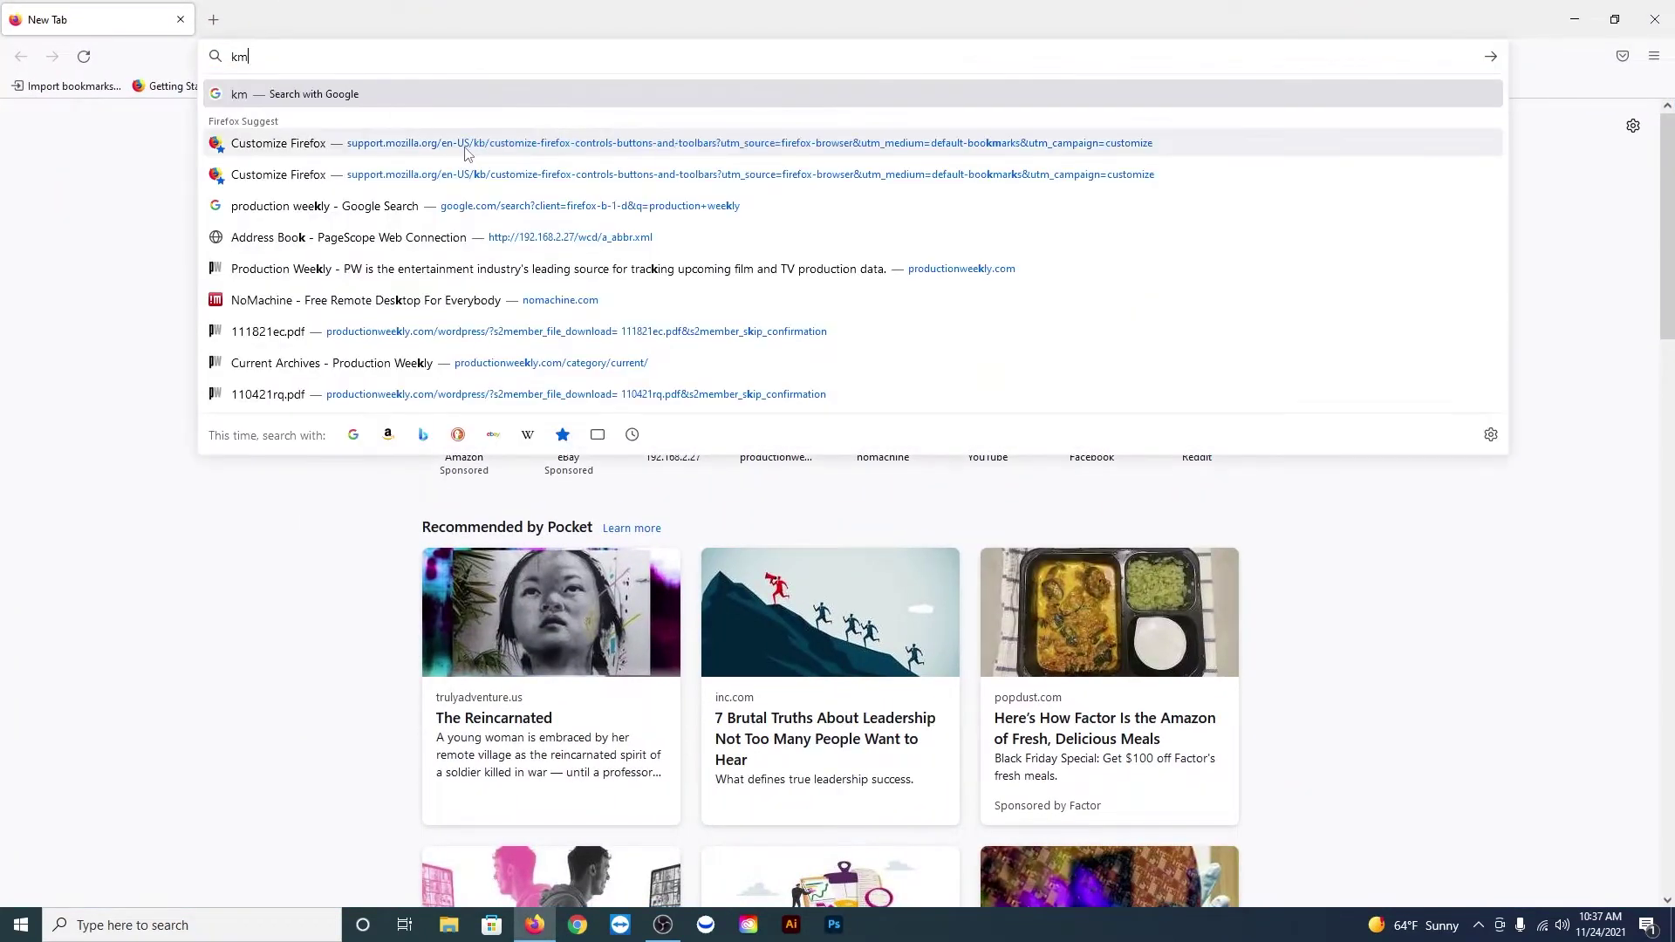
{"action": "type", "text": "bs"}
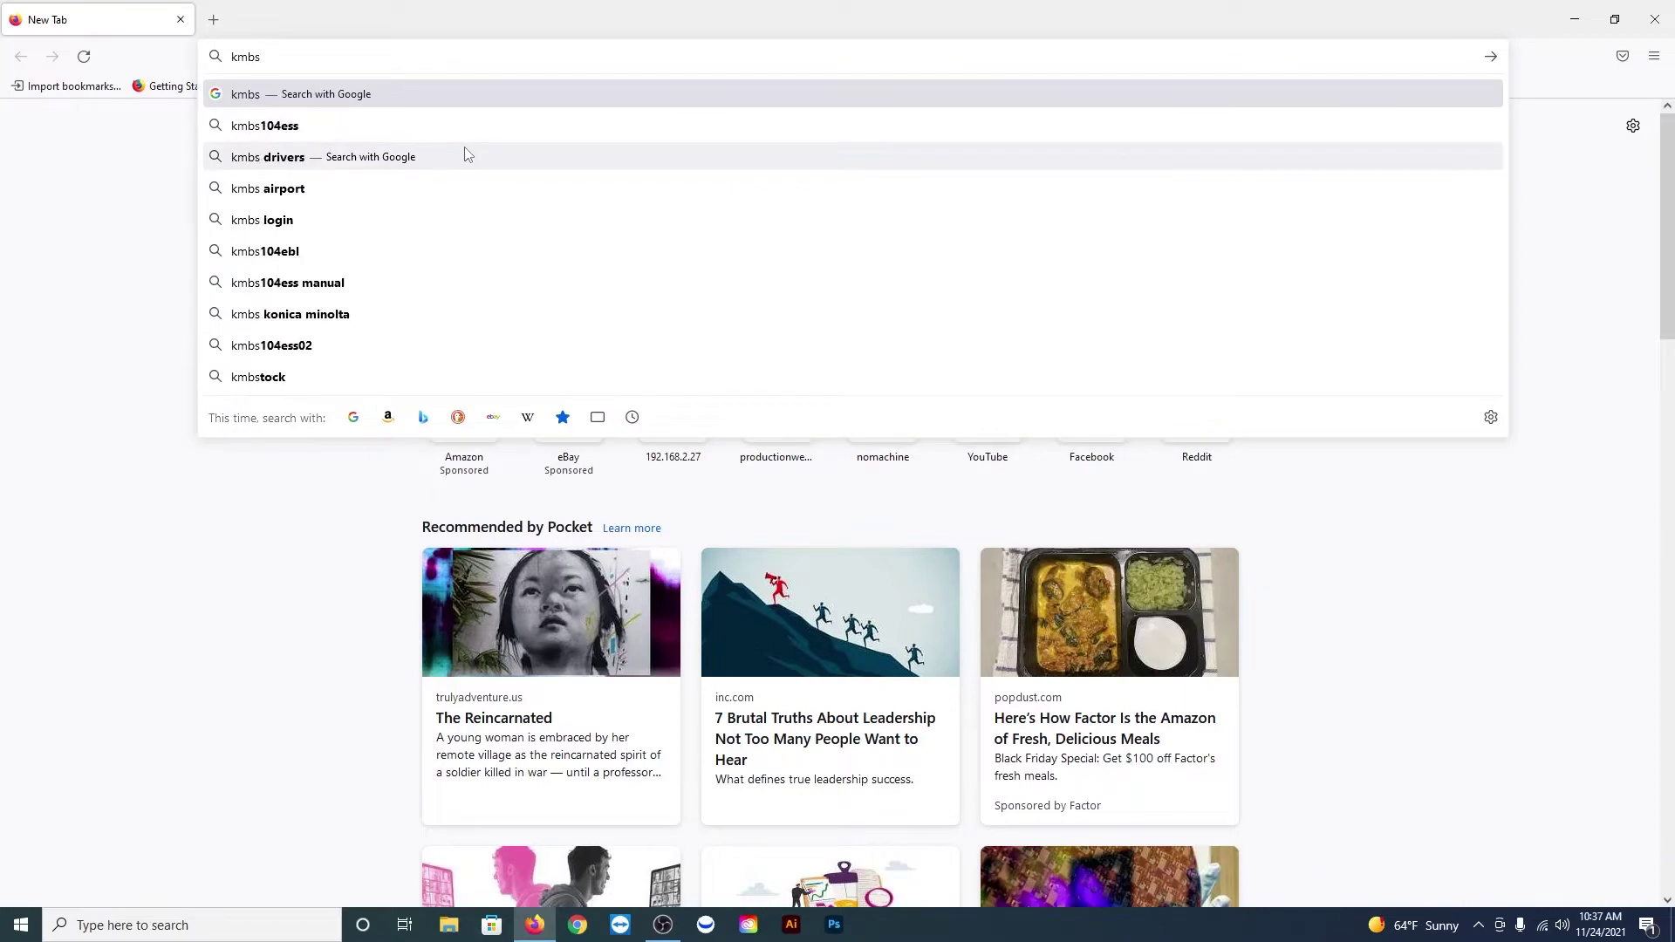
{"action": "type", "text": " driv"}
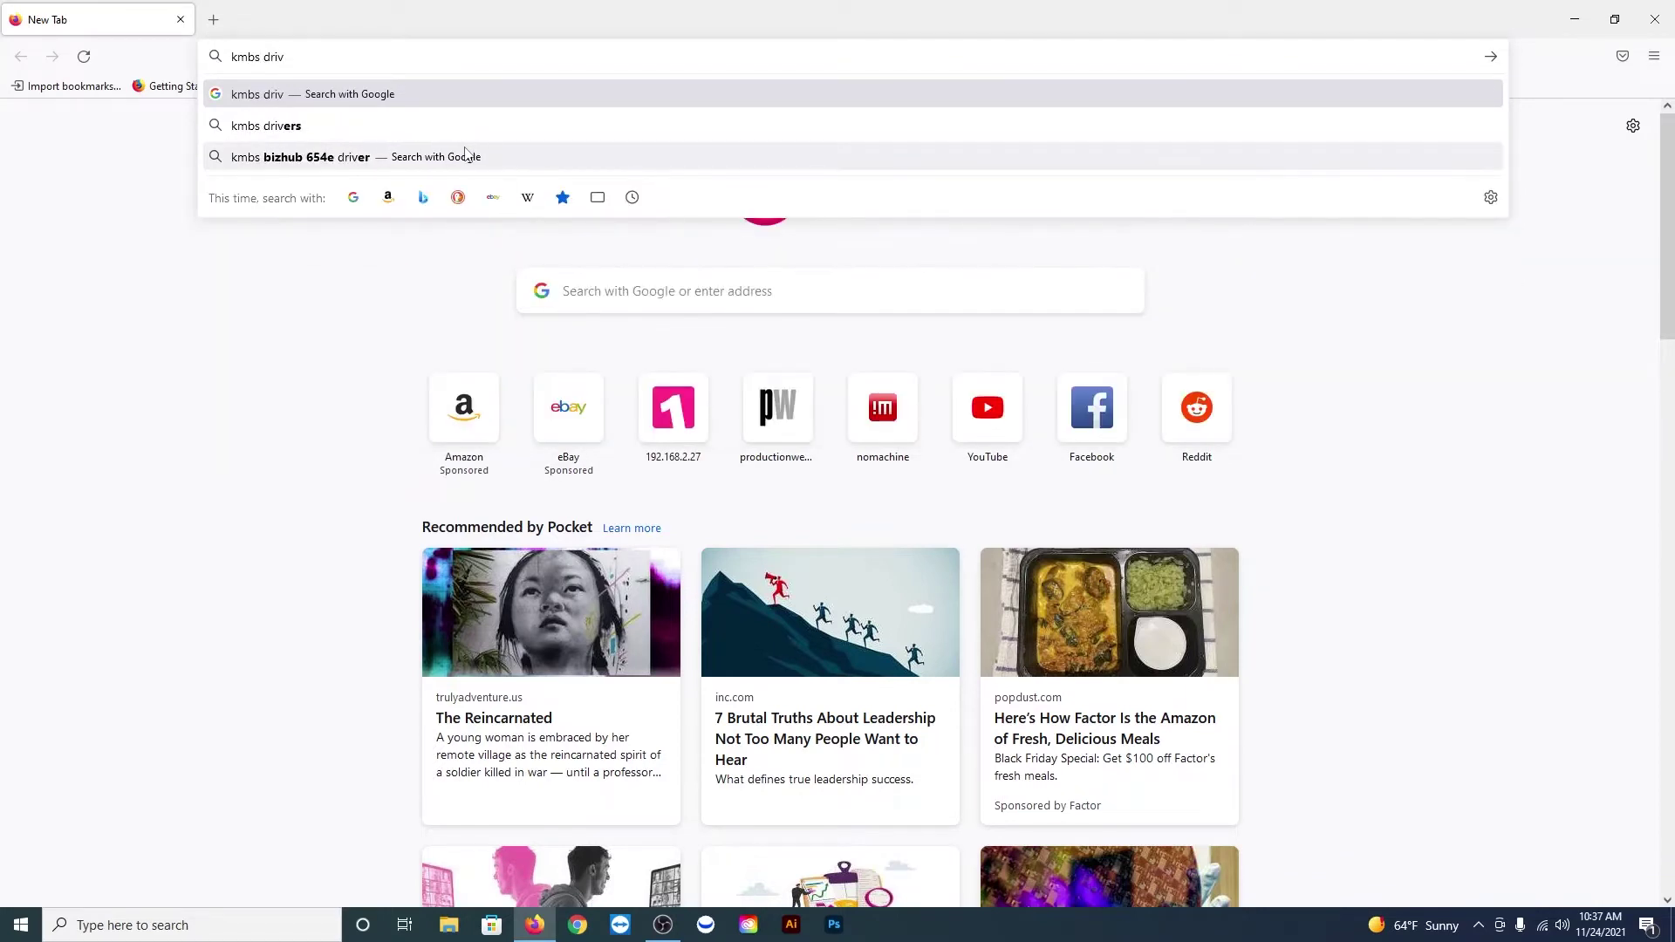
{"action": "type", "text": "ers"}
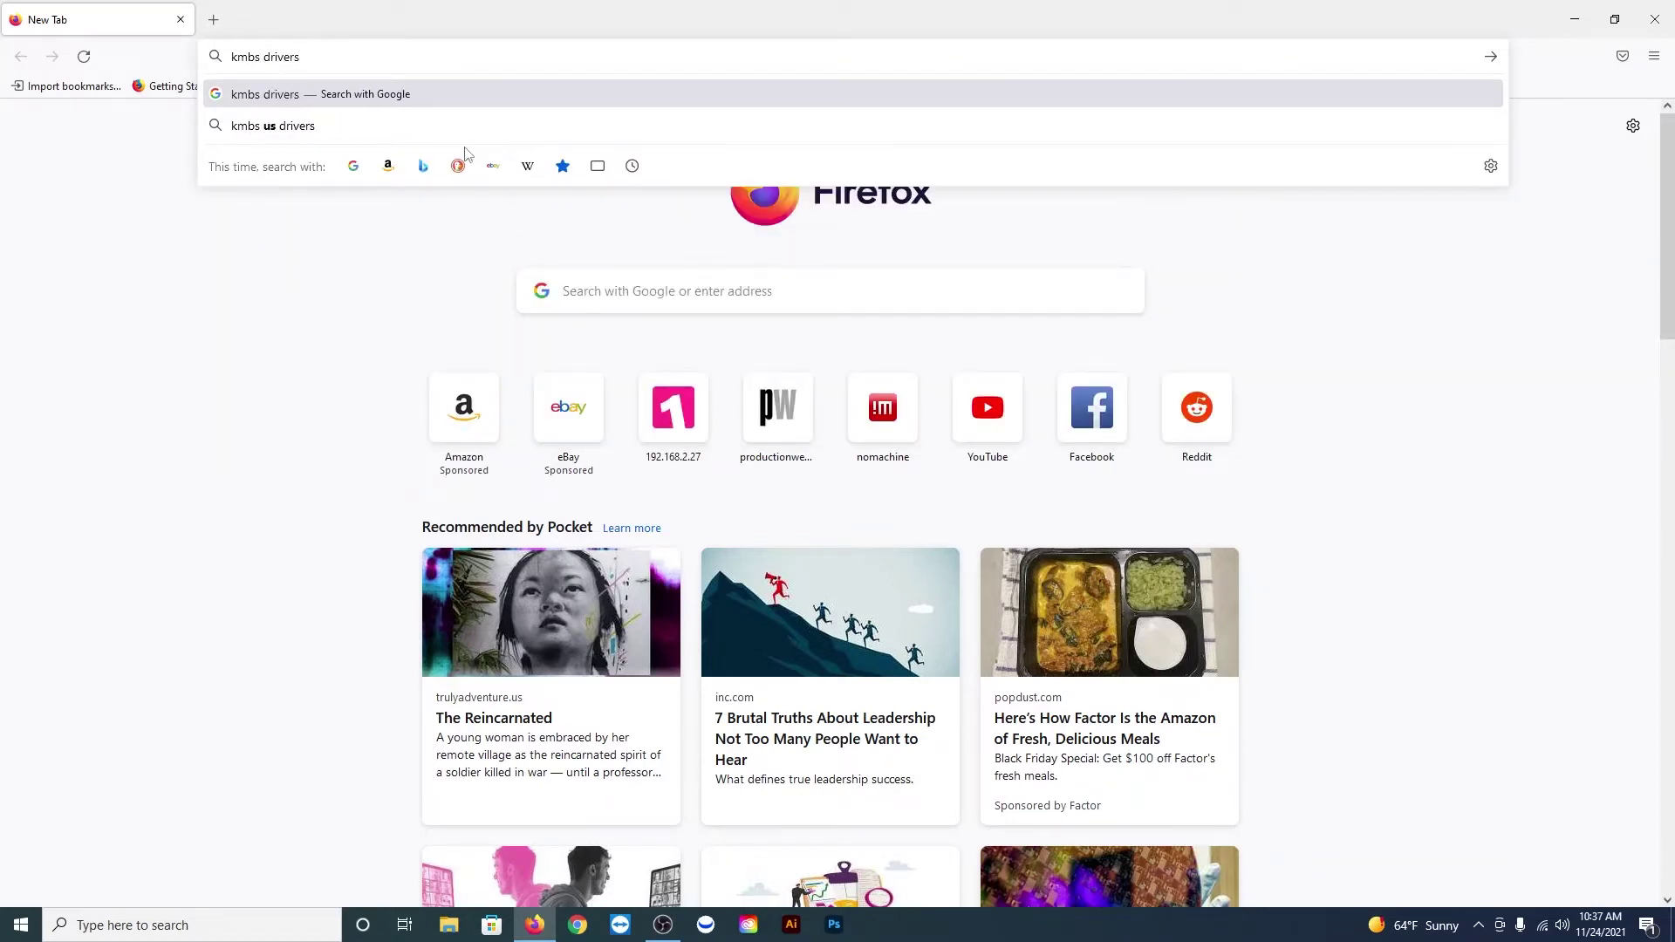
{"action": "left_click", "coordinate": [351, 93]}
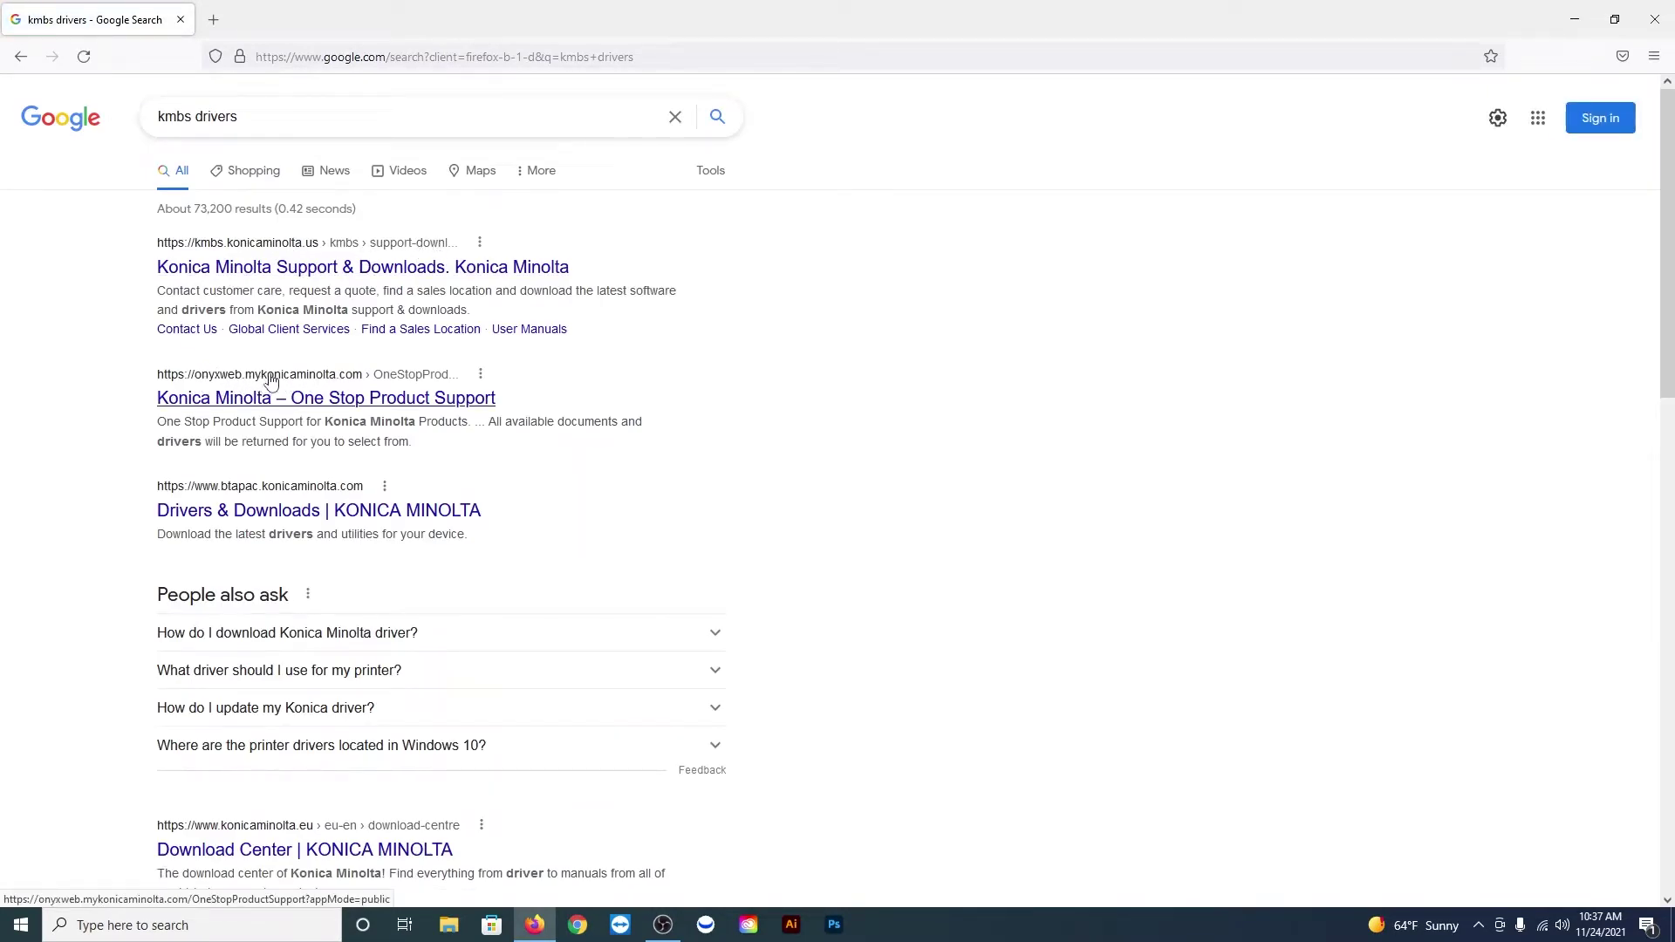
Step: Open Konica Minolta One Stop Product Support and find the bizhub C754e by searching '754e'
{"action": "left_click", "coordinate": [240, 404]}
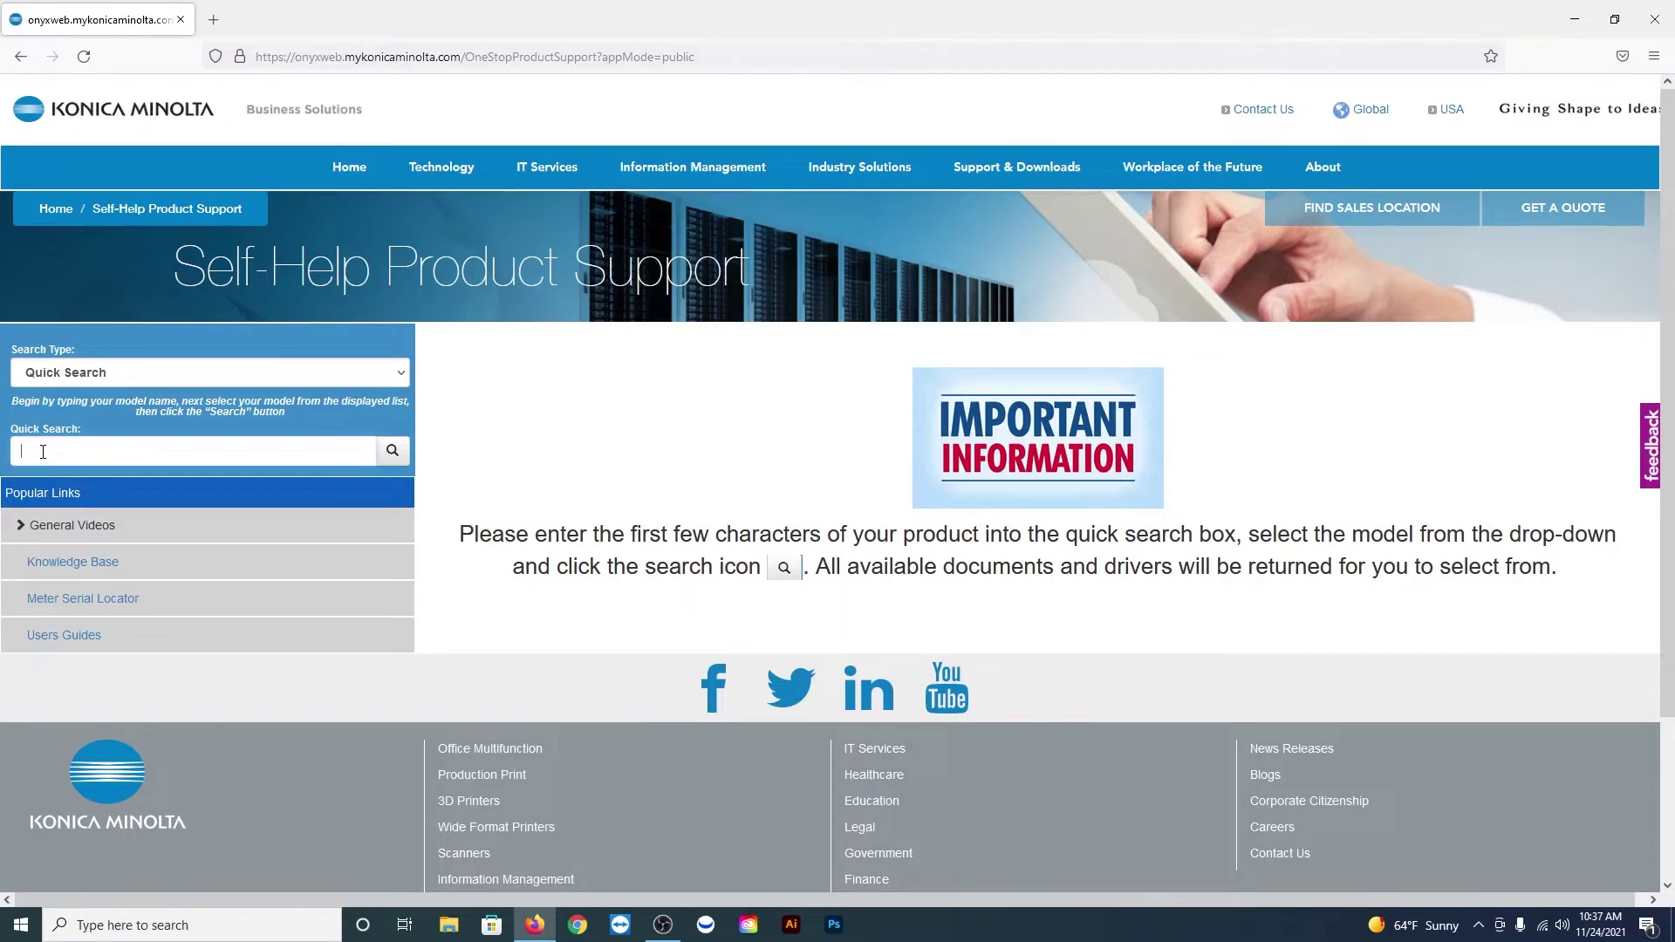
{"action": "type", "text": "754e"}
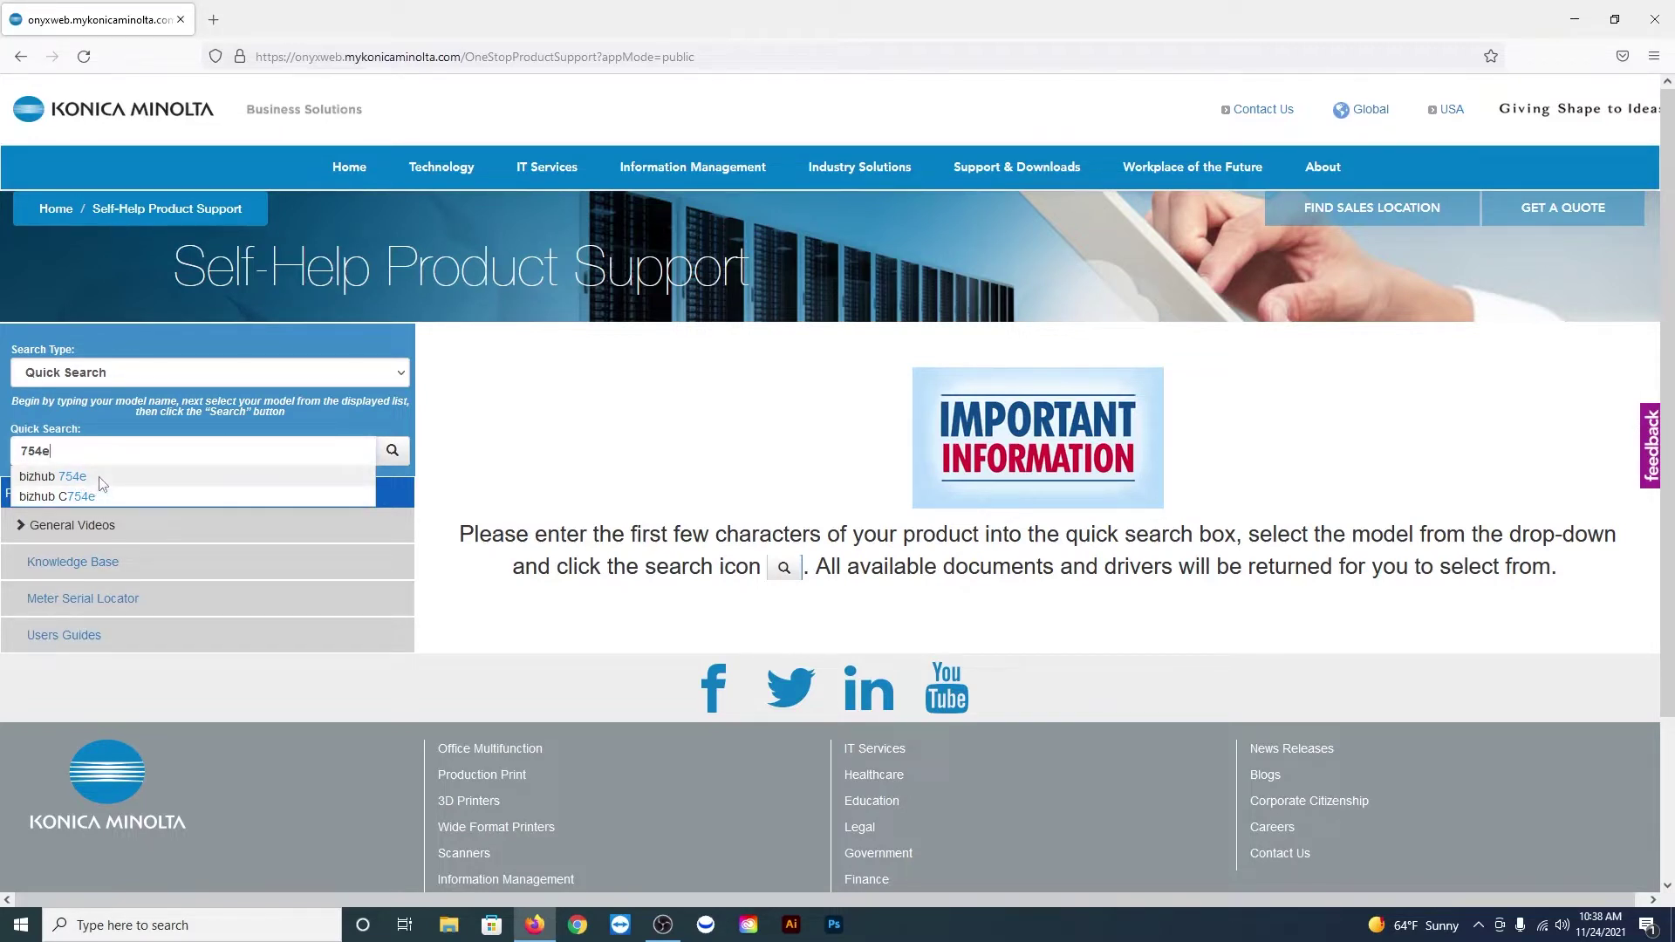
{"action": "left_click", "coordinate": [78, 496]}
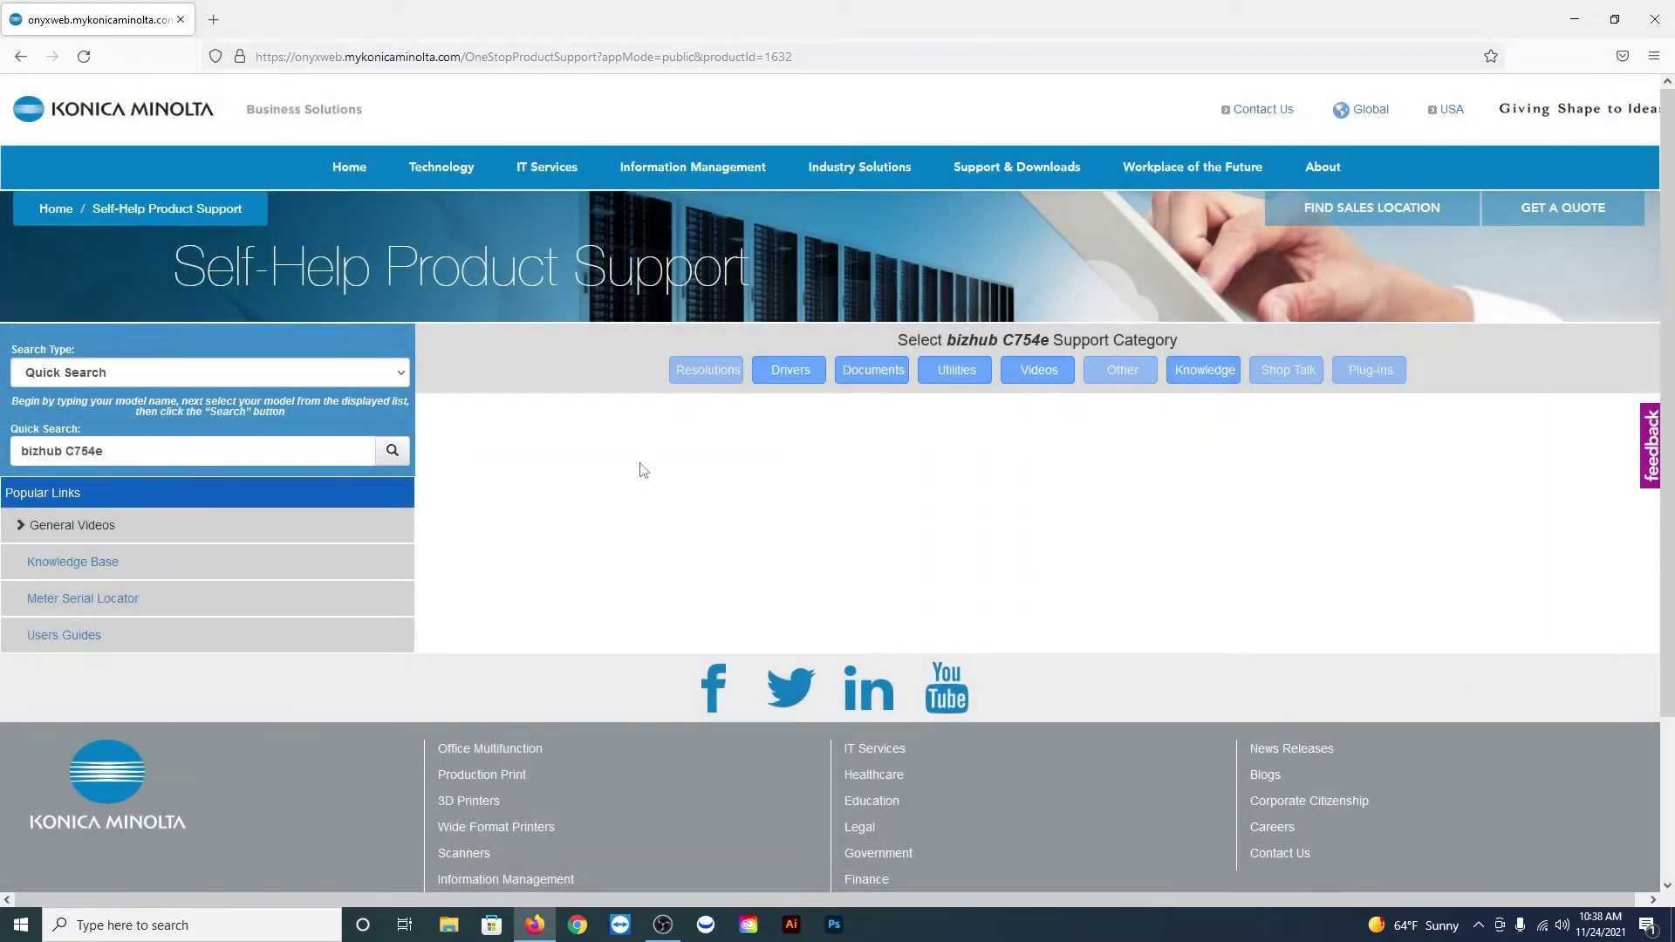
Step: Open the bizhub C754e Drivers, expand Windows_10_64 Bit and pick the Server2019 PCL driver zip
{"action": "left_click", "coordinate": [791, 373]}
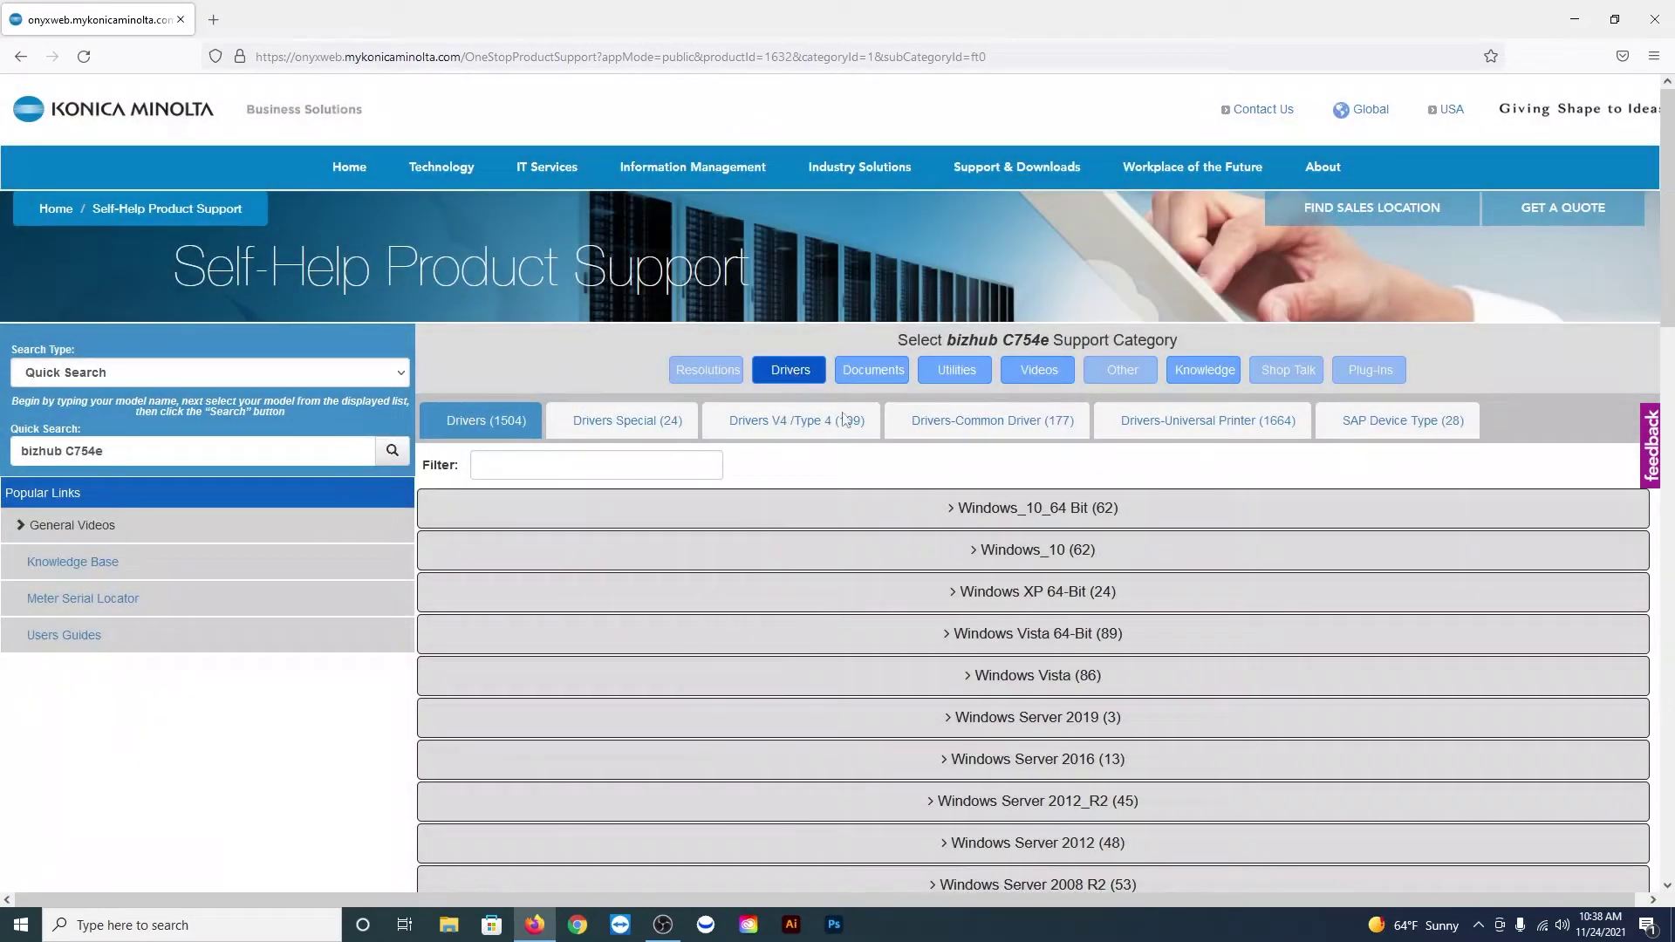
{"action": "scroll", "coordinate": [1274, 519], "scroll_direction": "down", "scroll_amount": 3}
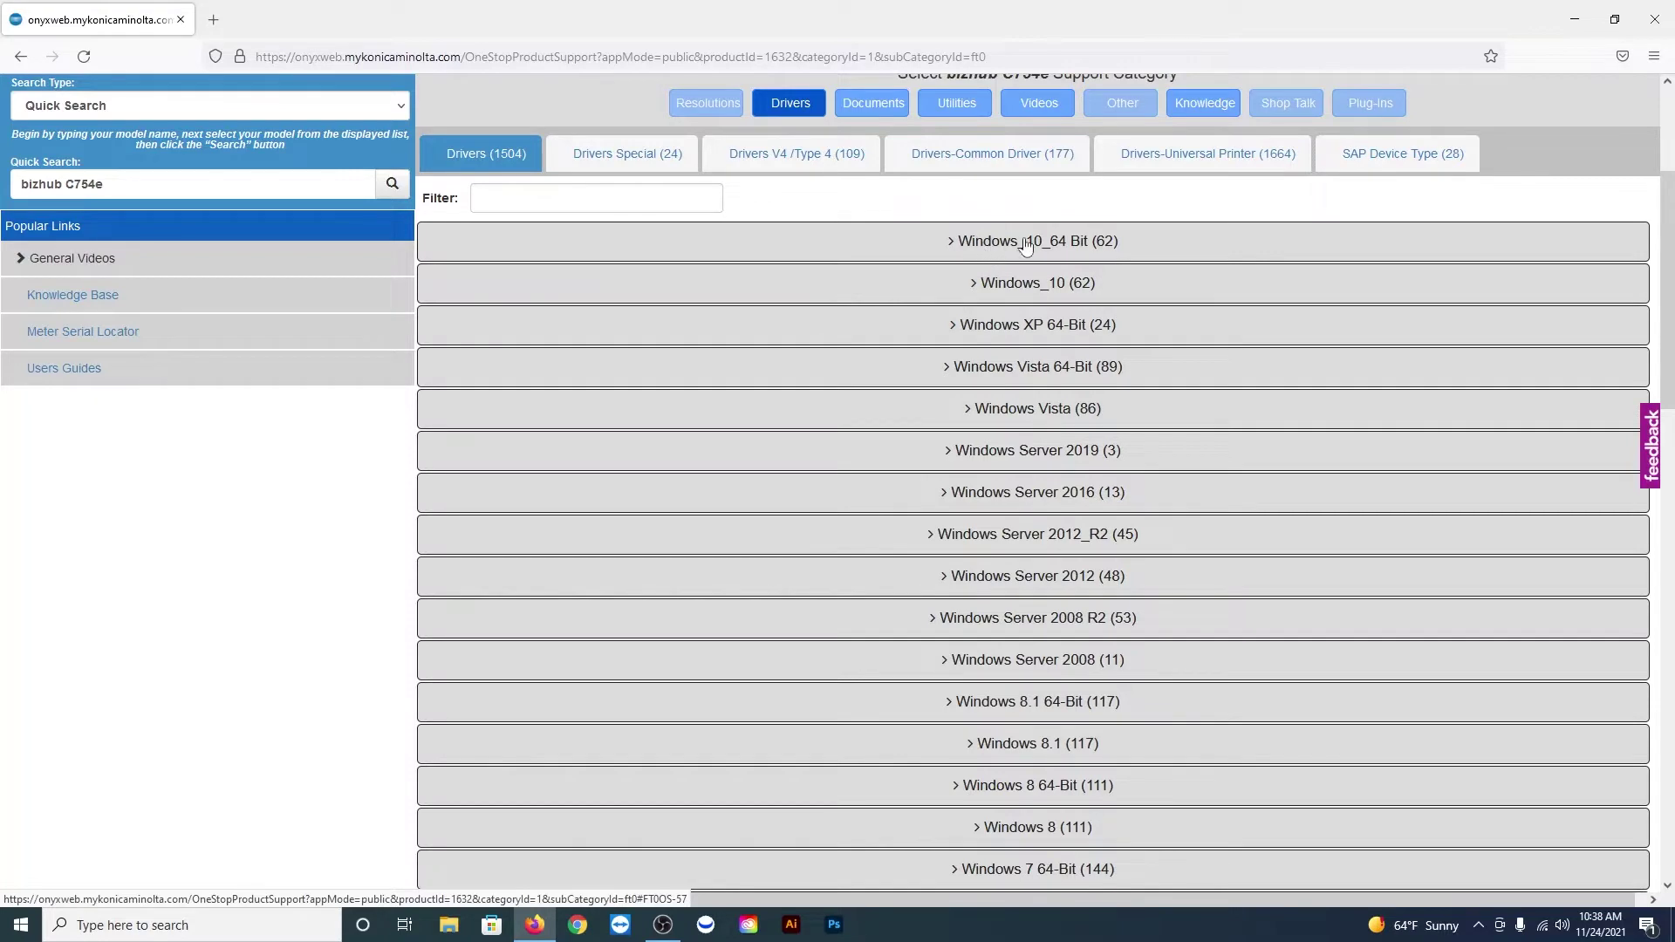
{"action": "left_click", "coordinate": [952, 252]}
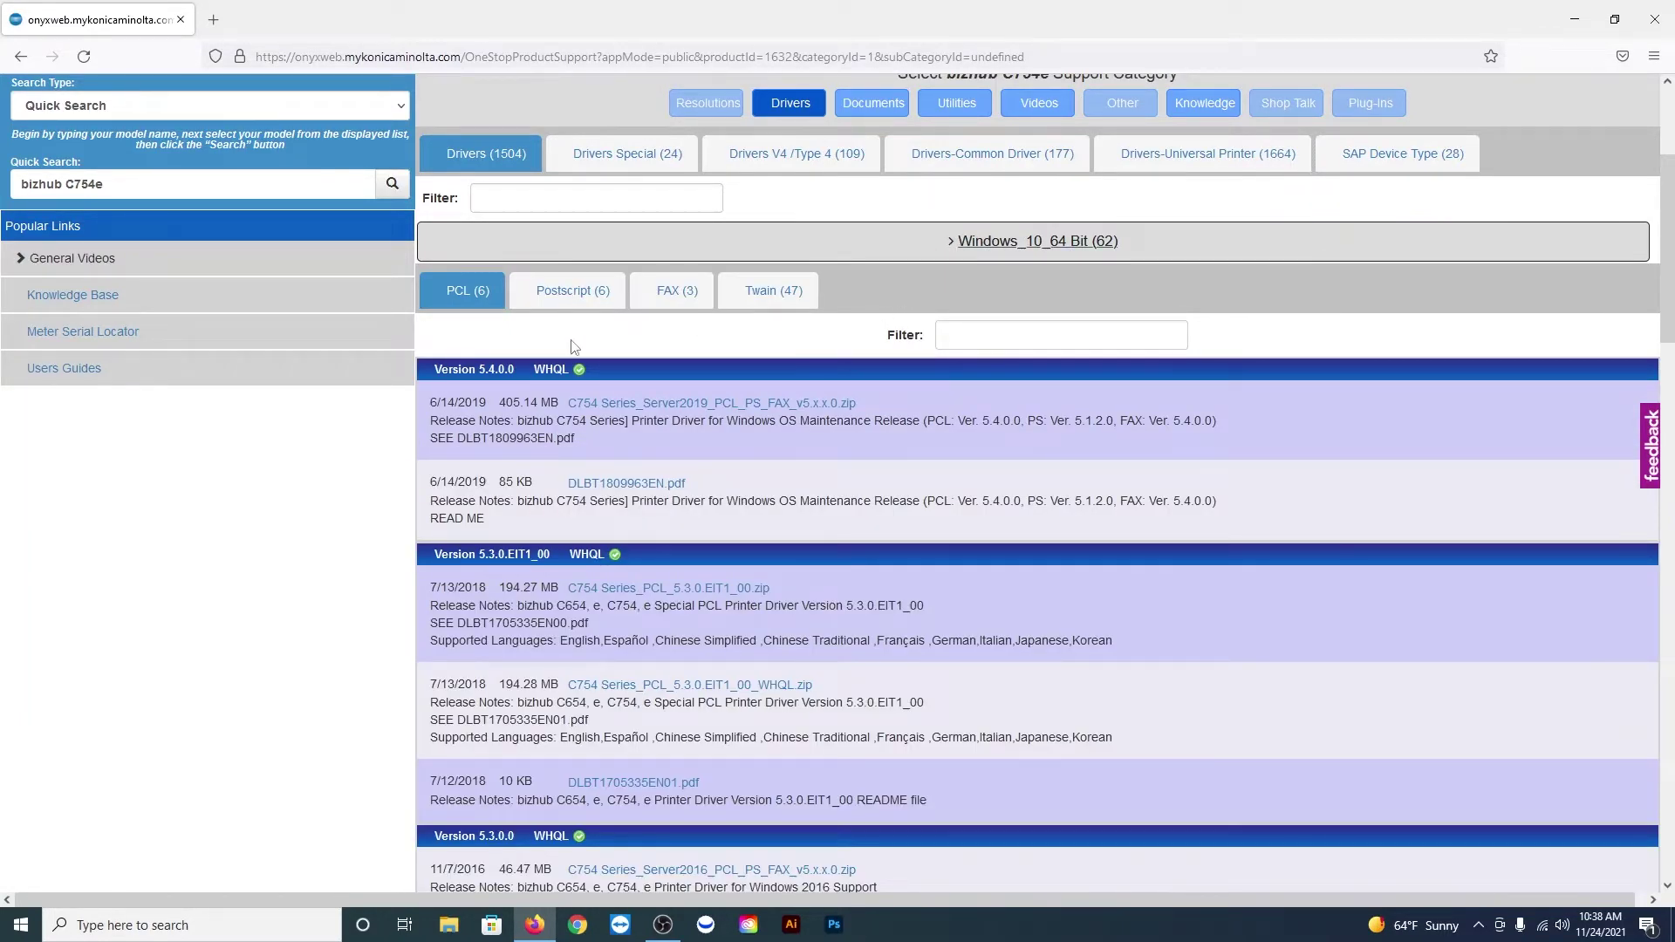
{"action": "left_click", "coordinate": [564, 293]}
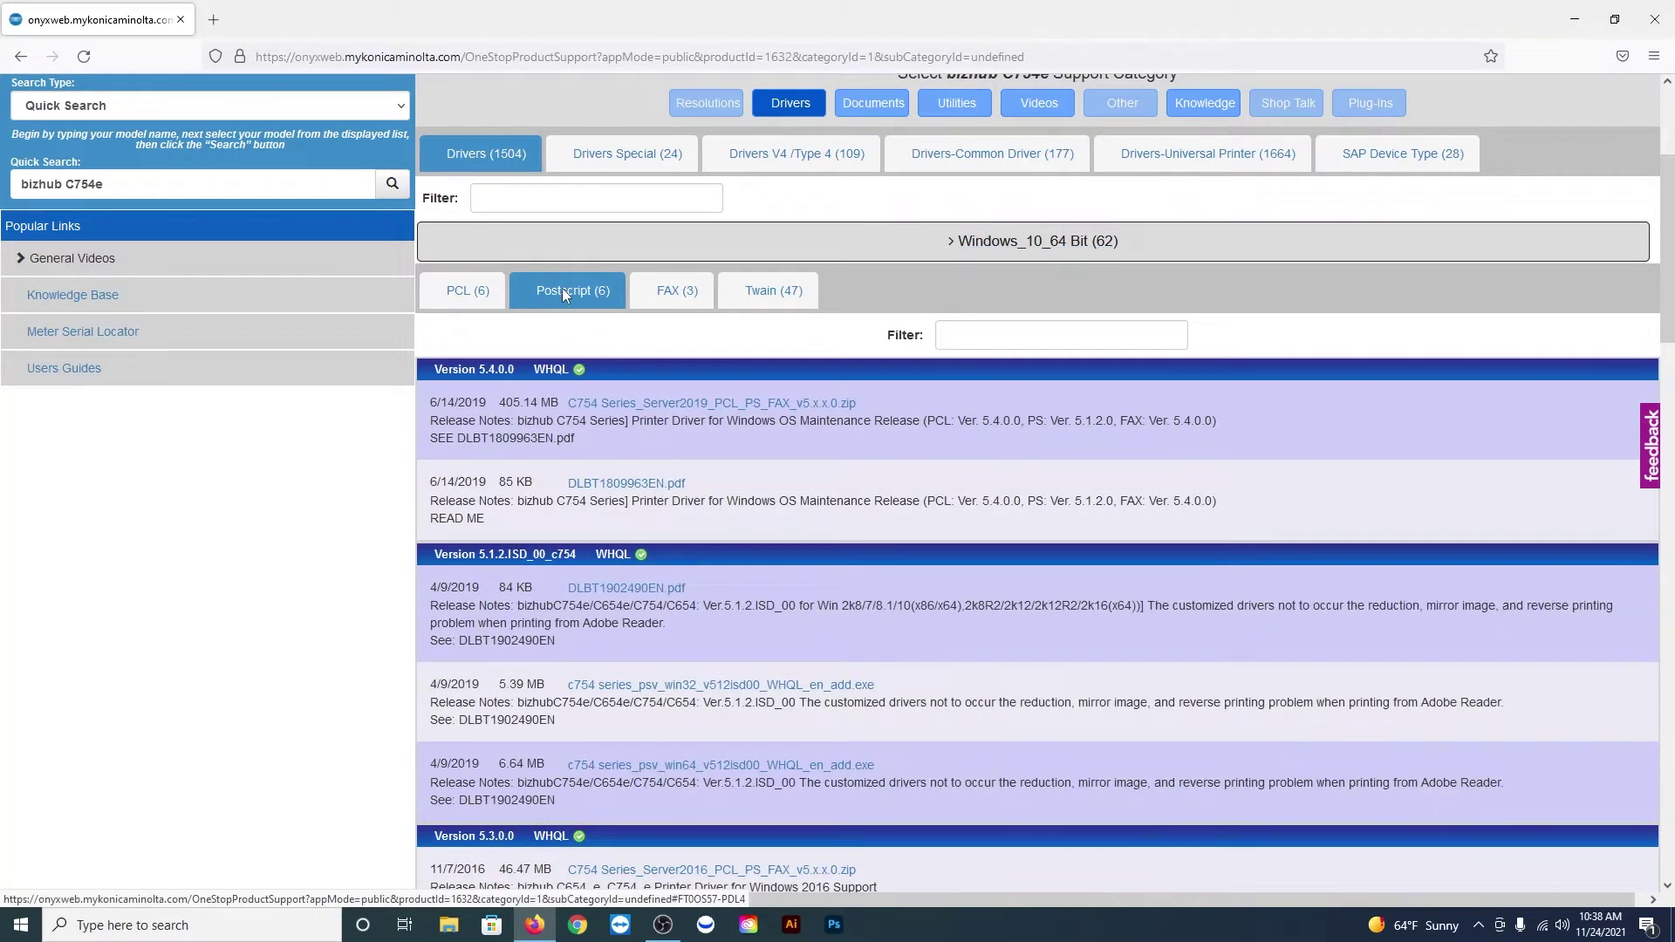
{"action": "left_click", "coordinate": [468, 292]}
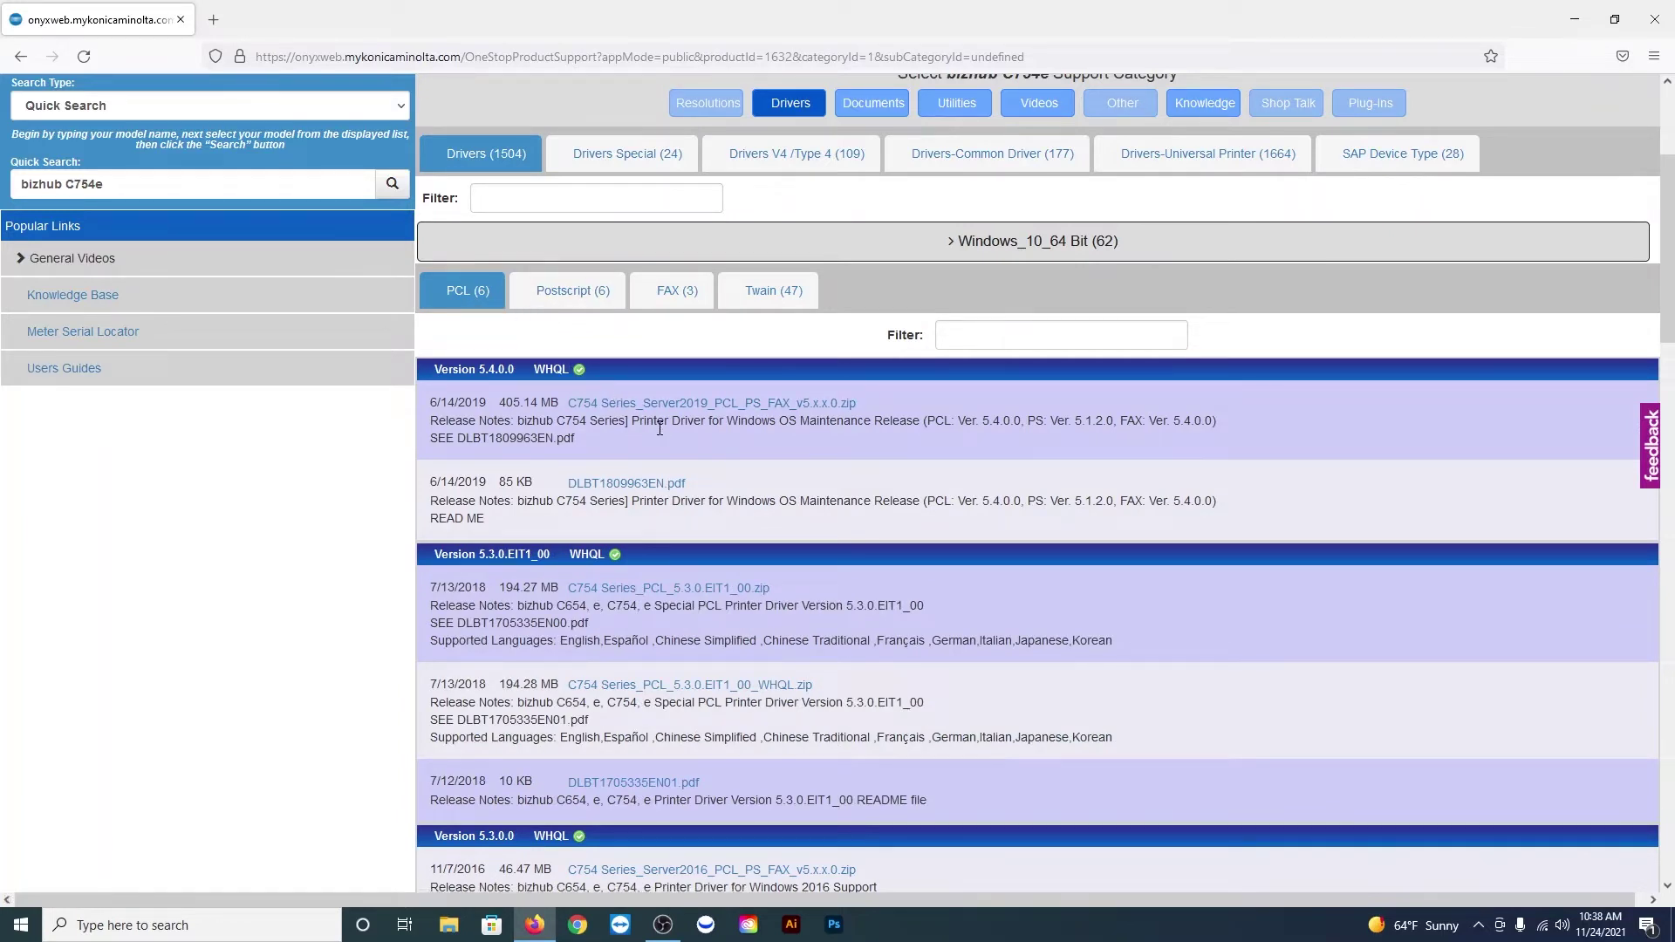
{"action": "scroll", "coordinate": [867, 452], "scroll_direction": "down", "scroll_amount": 1}
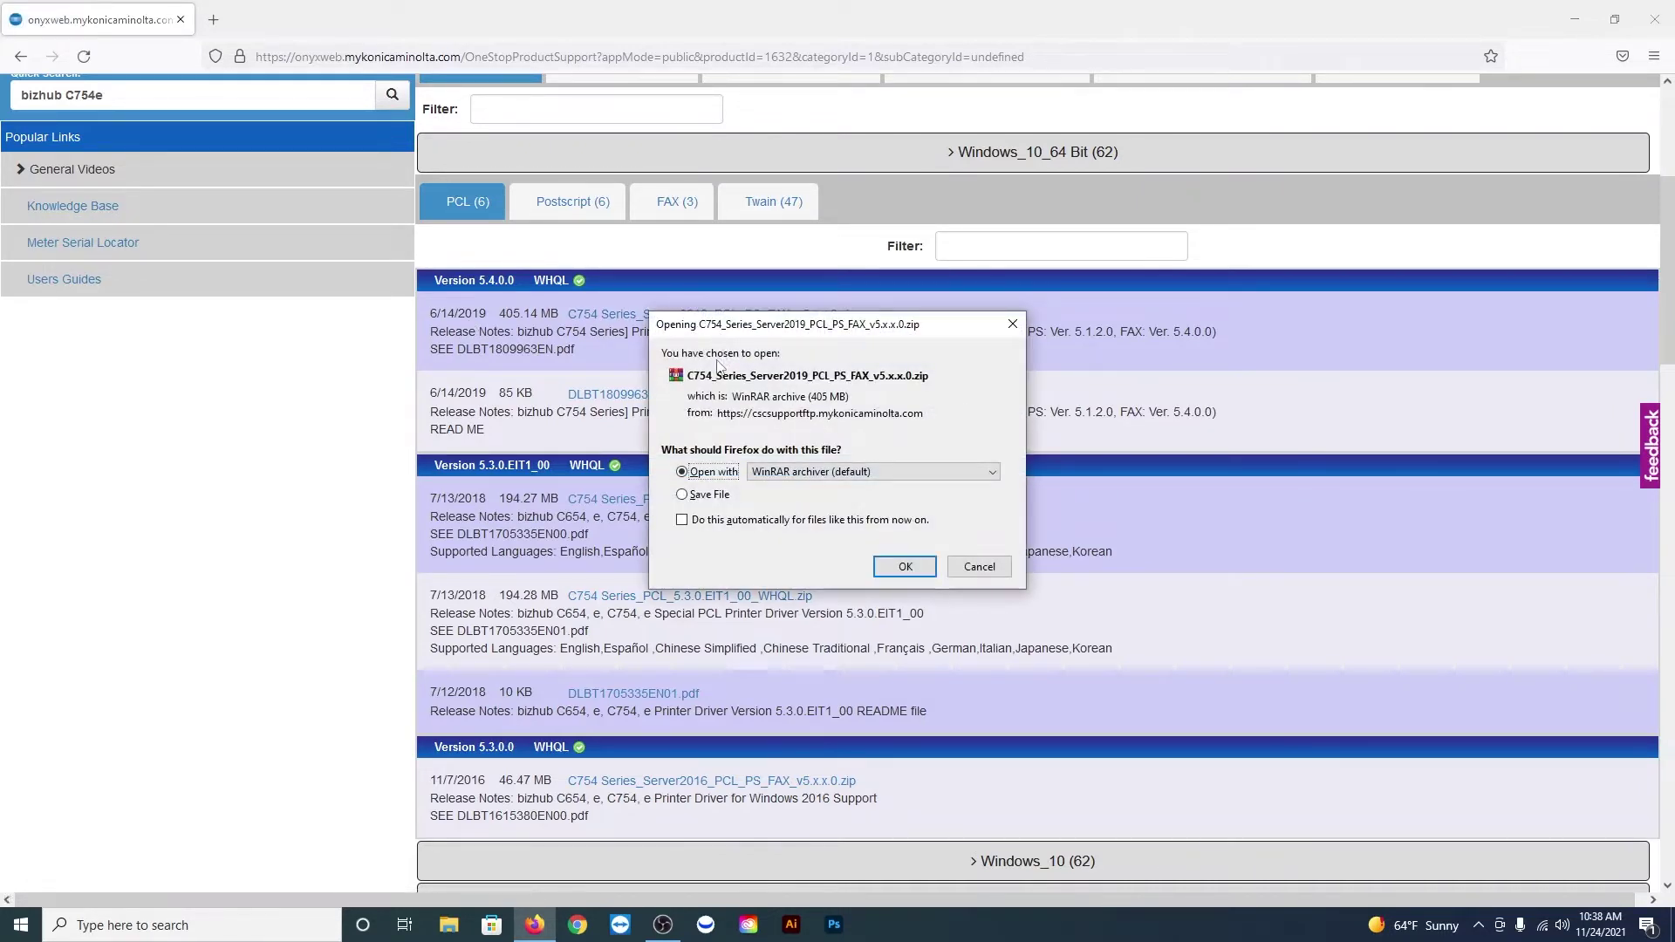
Step: Save the 405 MB C754_Series_Server2019_PCL_PS_FAX_v5.x.x.0.zip driver package to disk
{"action": "left_click", "coordinate": [684, 496]}
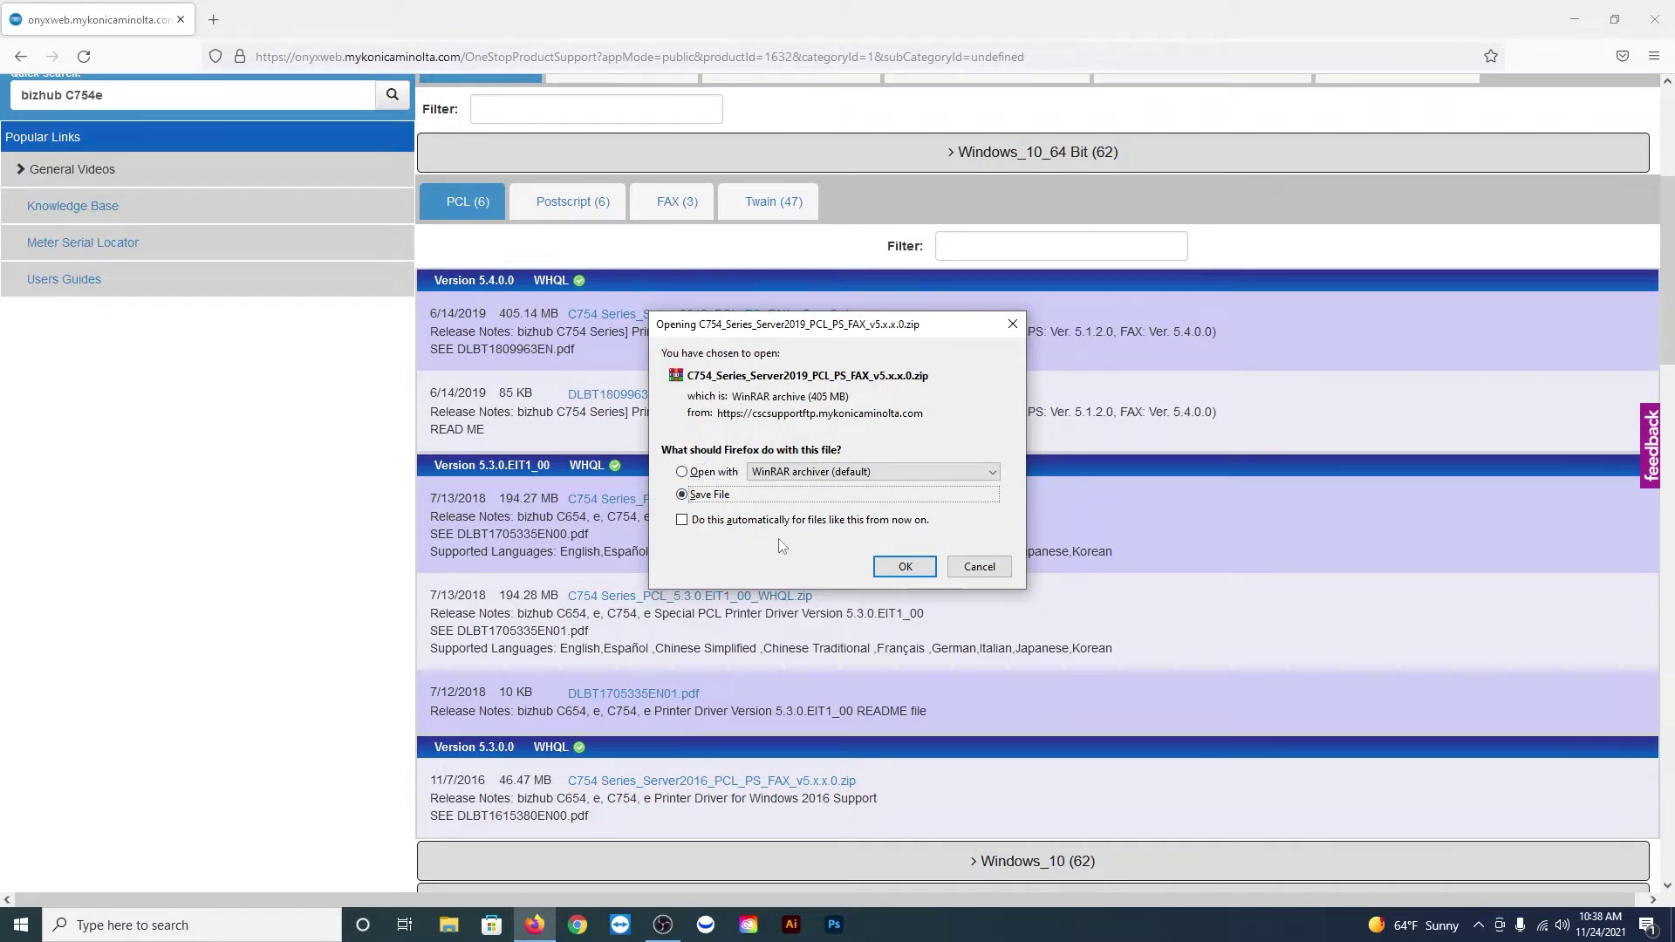
{"action": "left_click", "coordinate": [894, 569]}
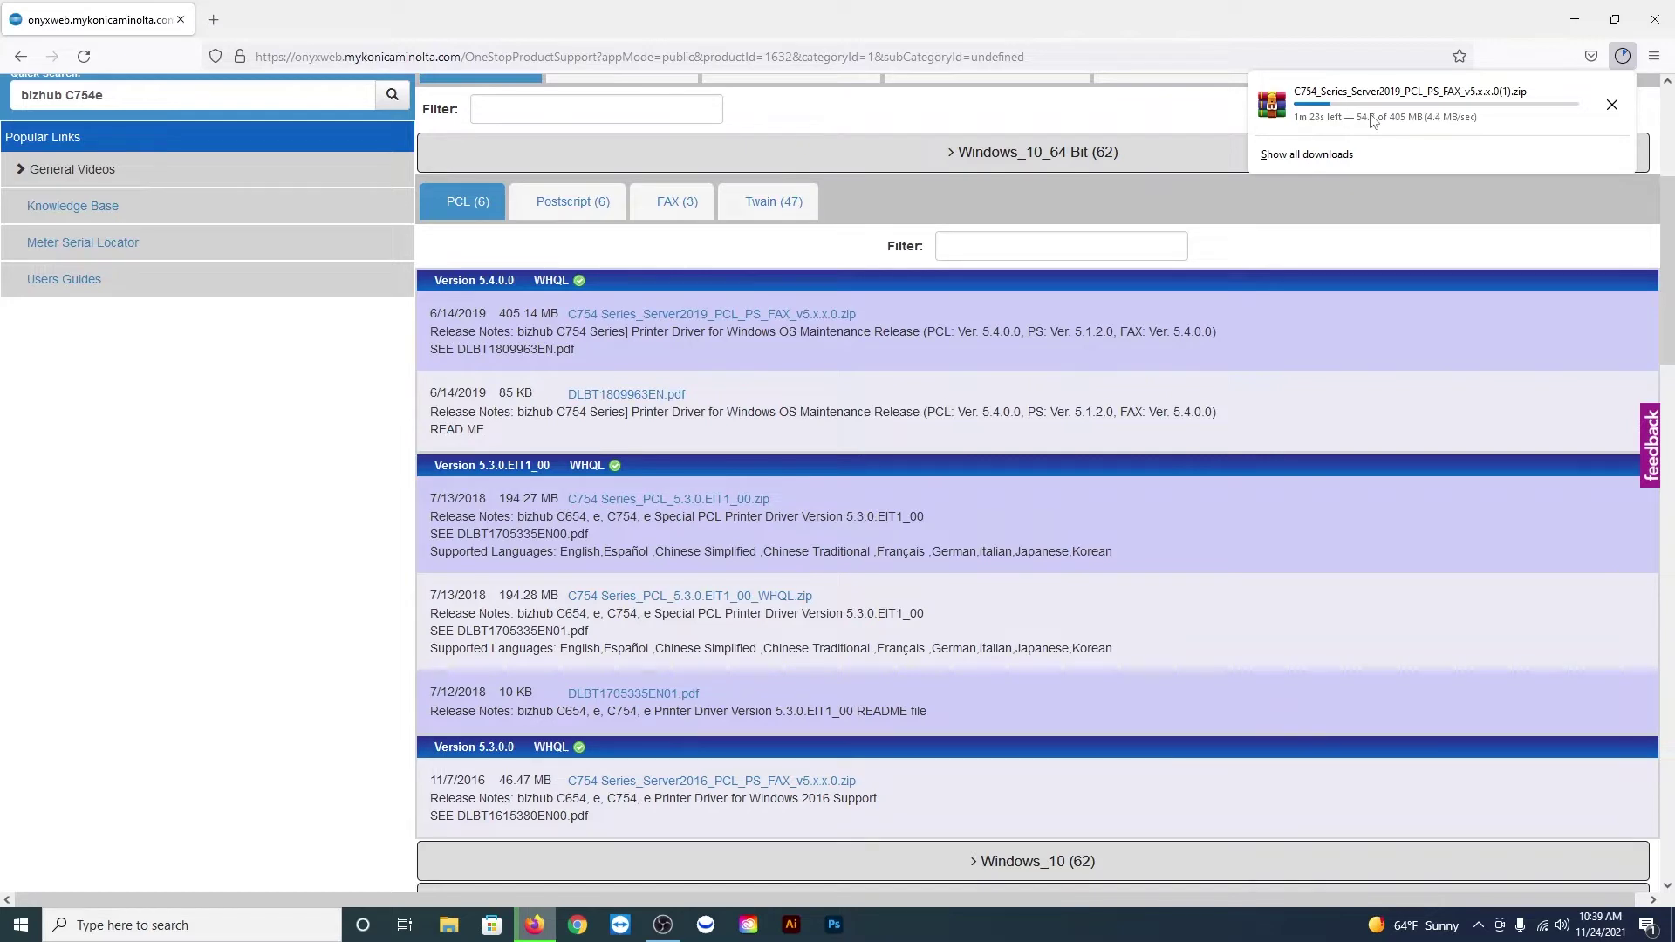
{"action": "scroll", "coordinate": [1463, 405], "scroll_direction": "up", "scroll_amount": 2}
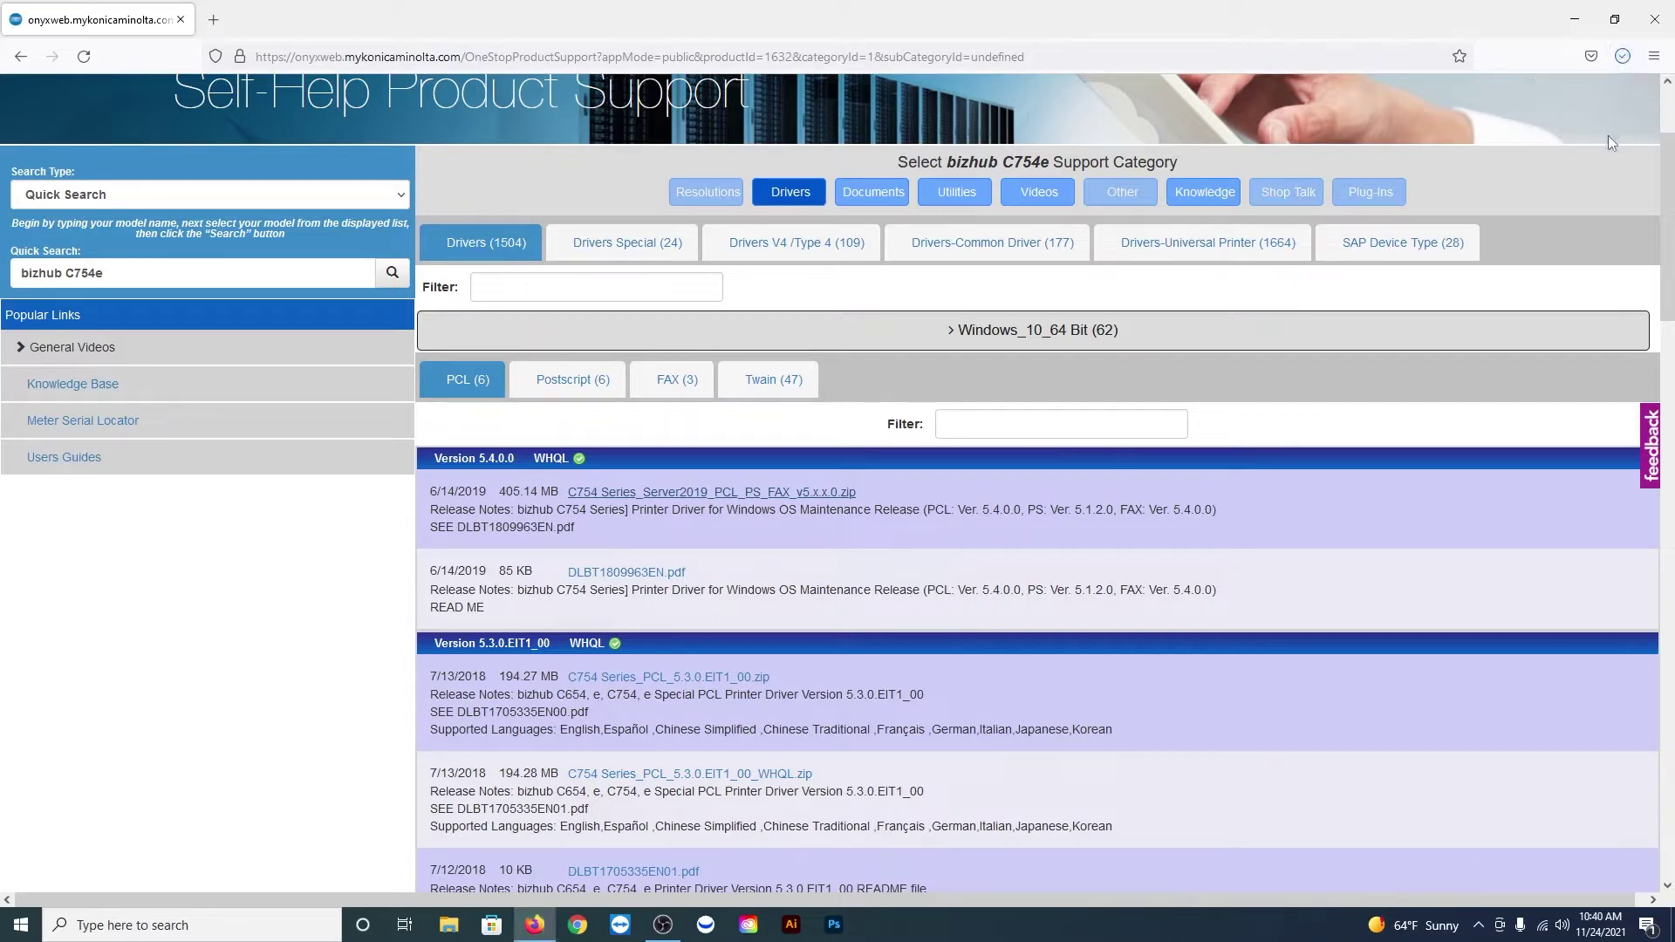
Step: Open the folder containing the downloaded driver zip from Firefox's downloads list
{"action": "left_click", "coordinate": [1621, 59]}
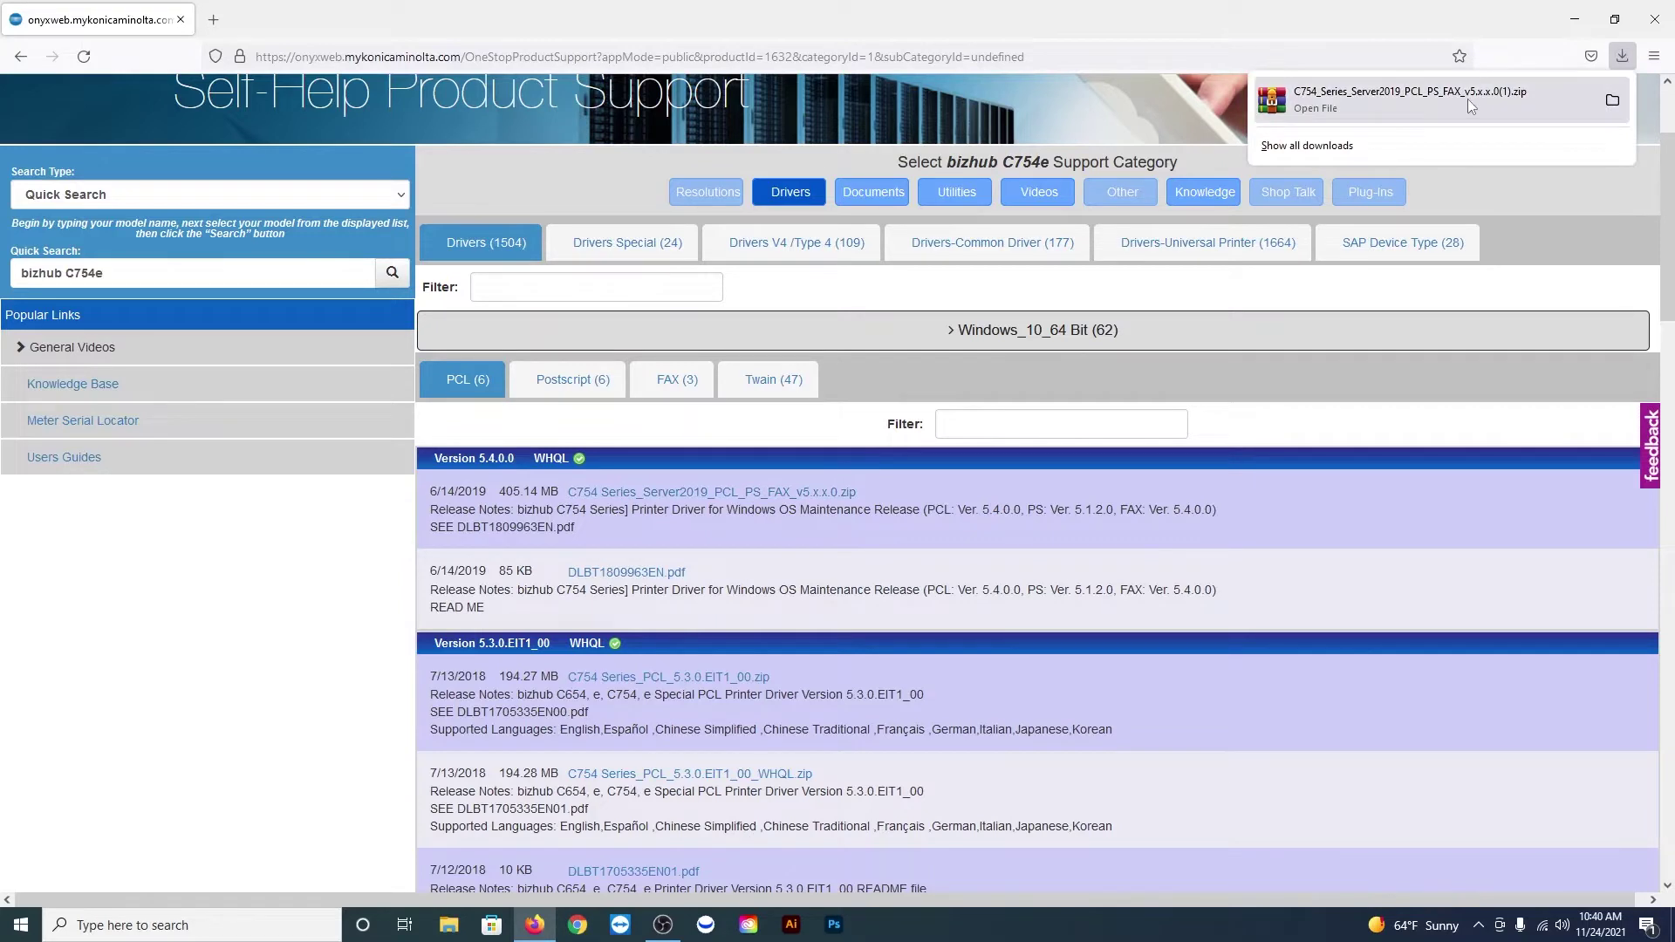
{"action": "right_click", "coordinate": [1457, 98]}
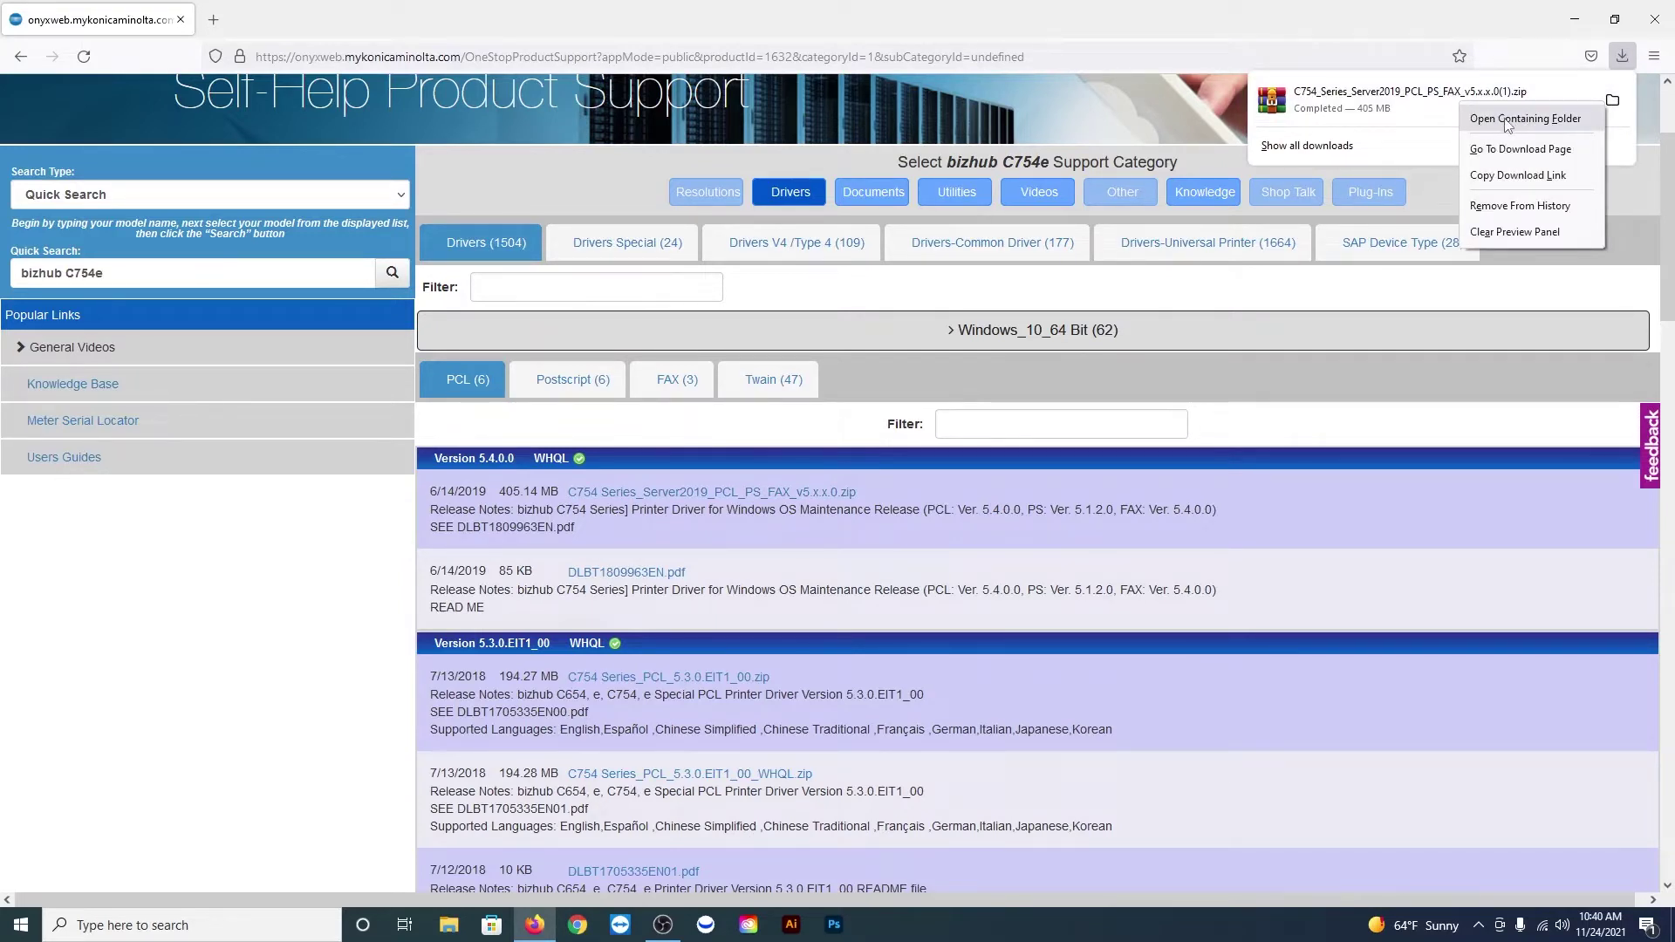
{"action": "left_click", "coordinate": [1616, 189]}
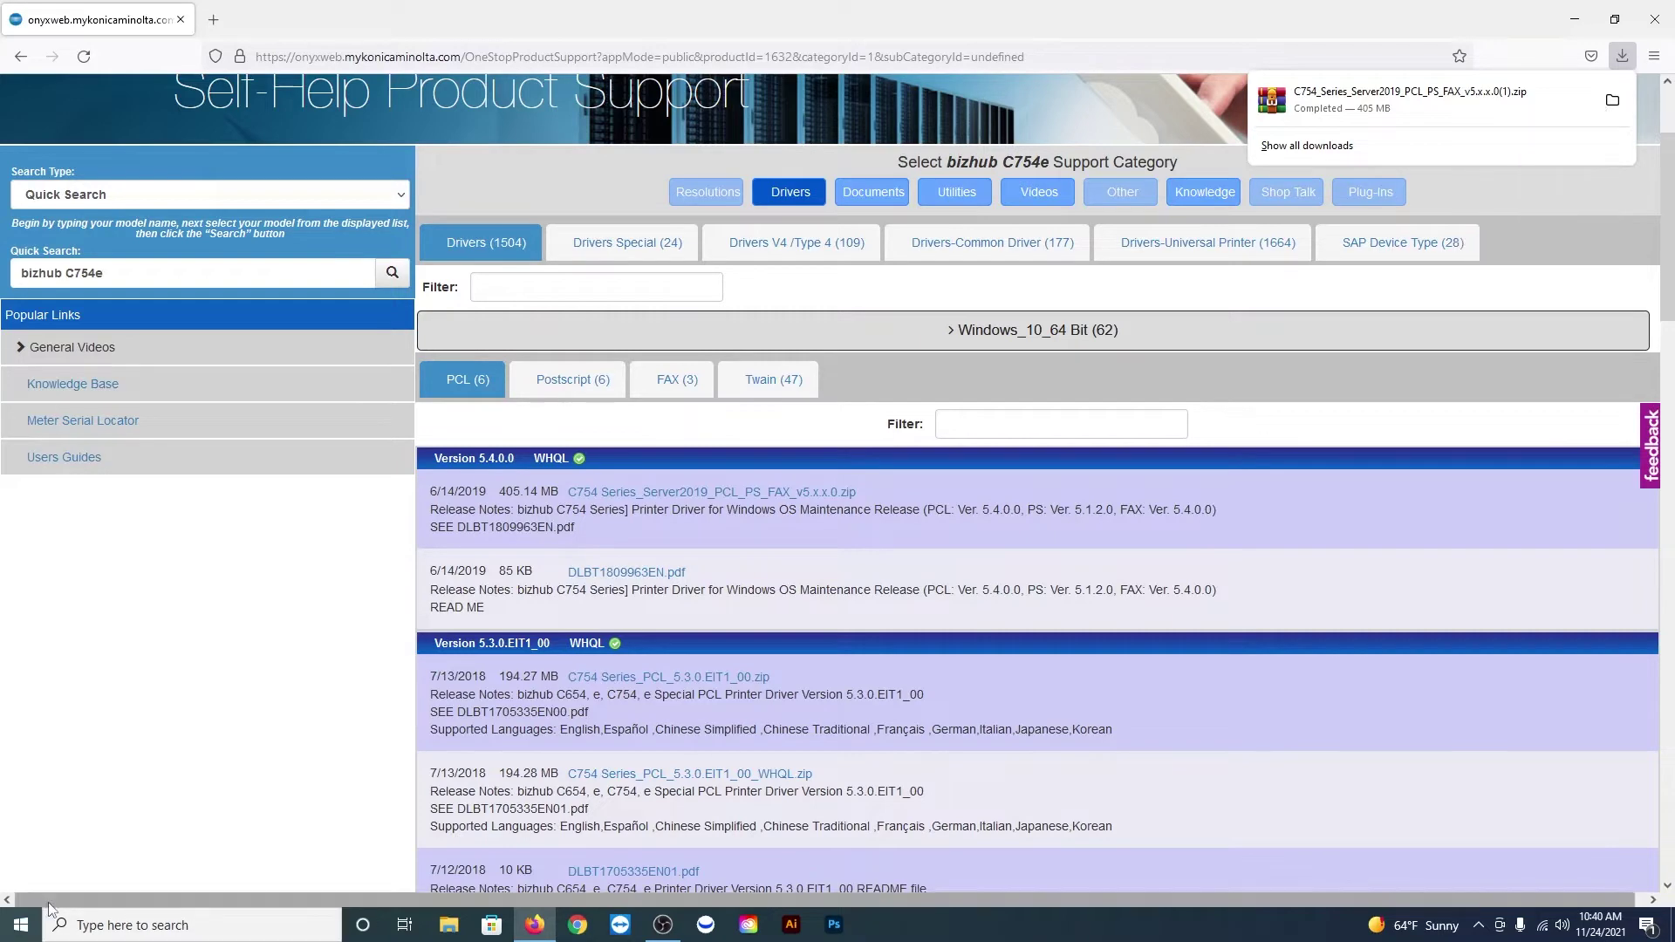
Step: Open the Downloads folder and extract the C754 driver zip right there
{"action": "left_click", "coordinate": [114, 927]}
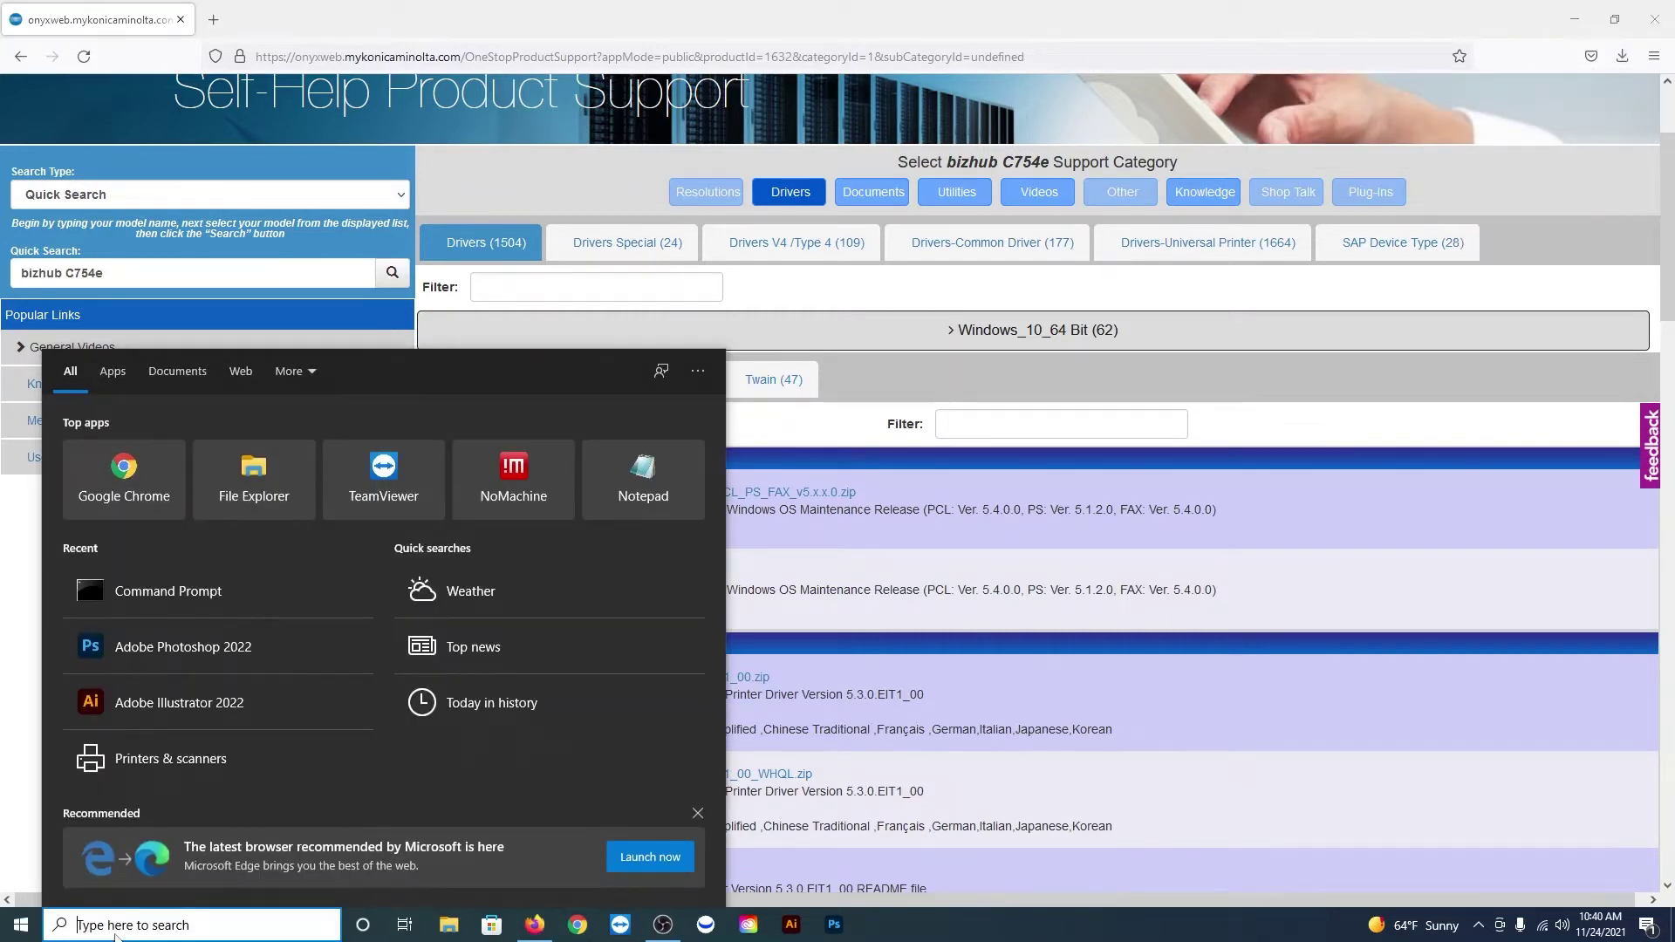
{"action": "type", "text": "down"}
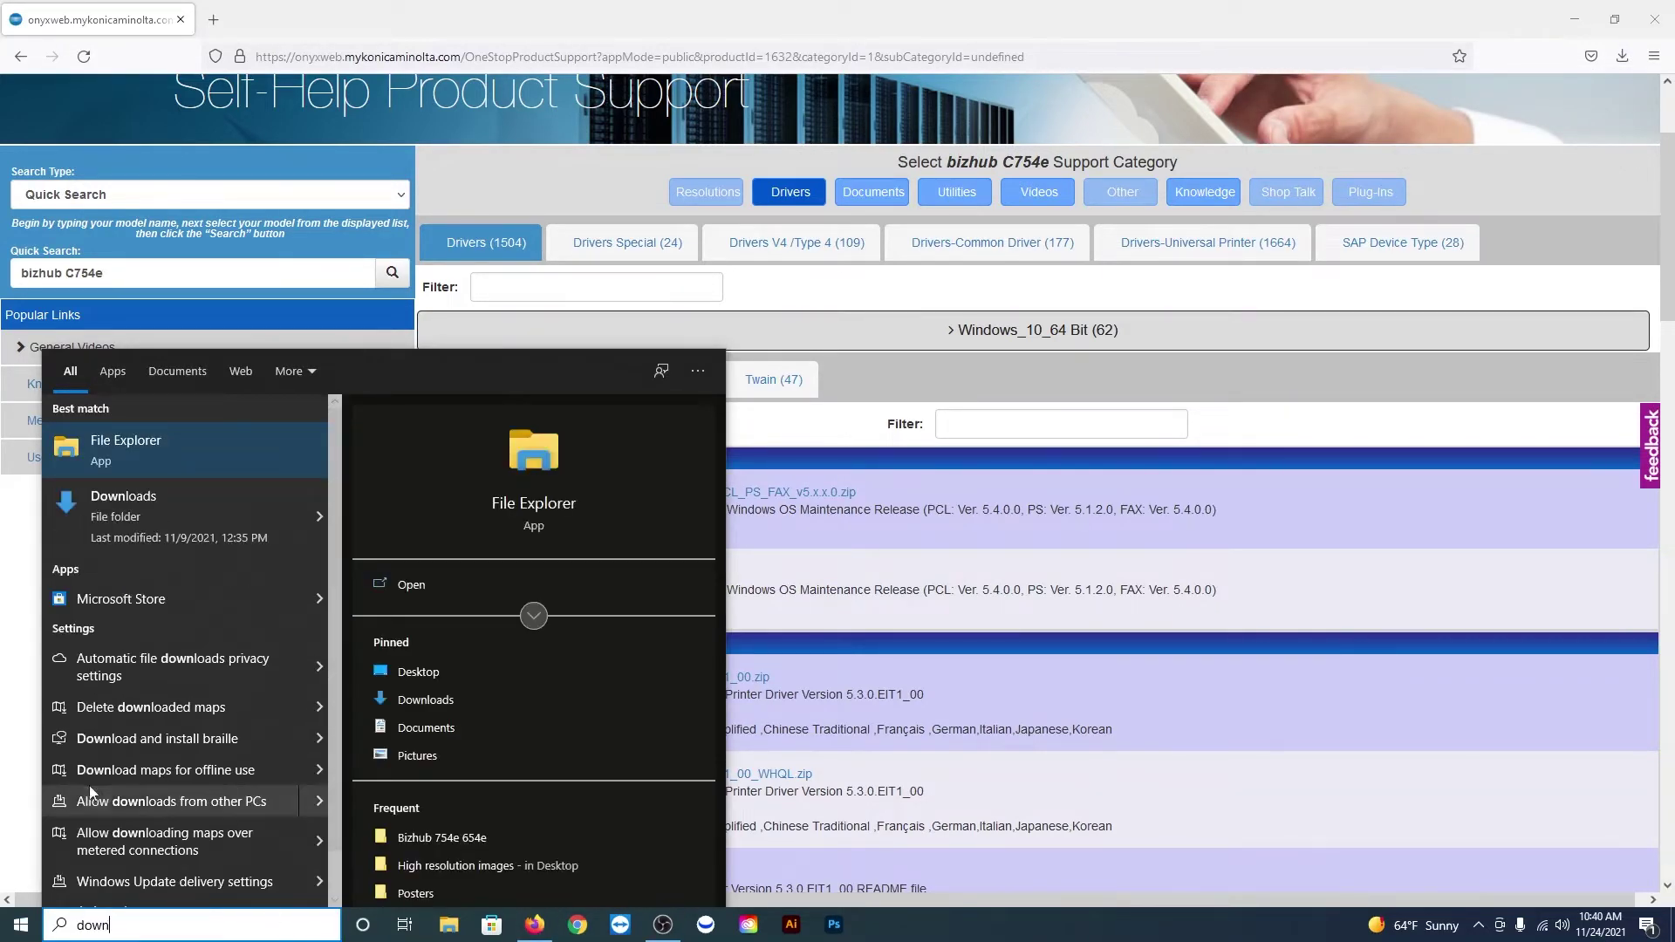
{"action": "left_click", "coordinate": [173, 506]}
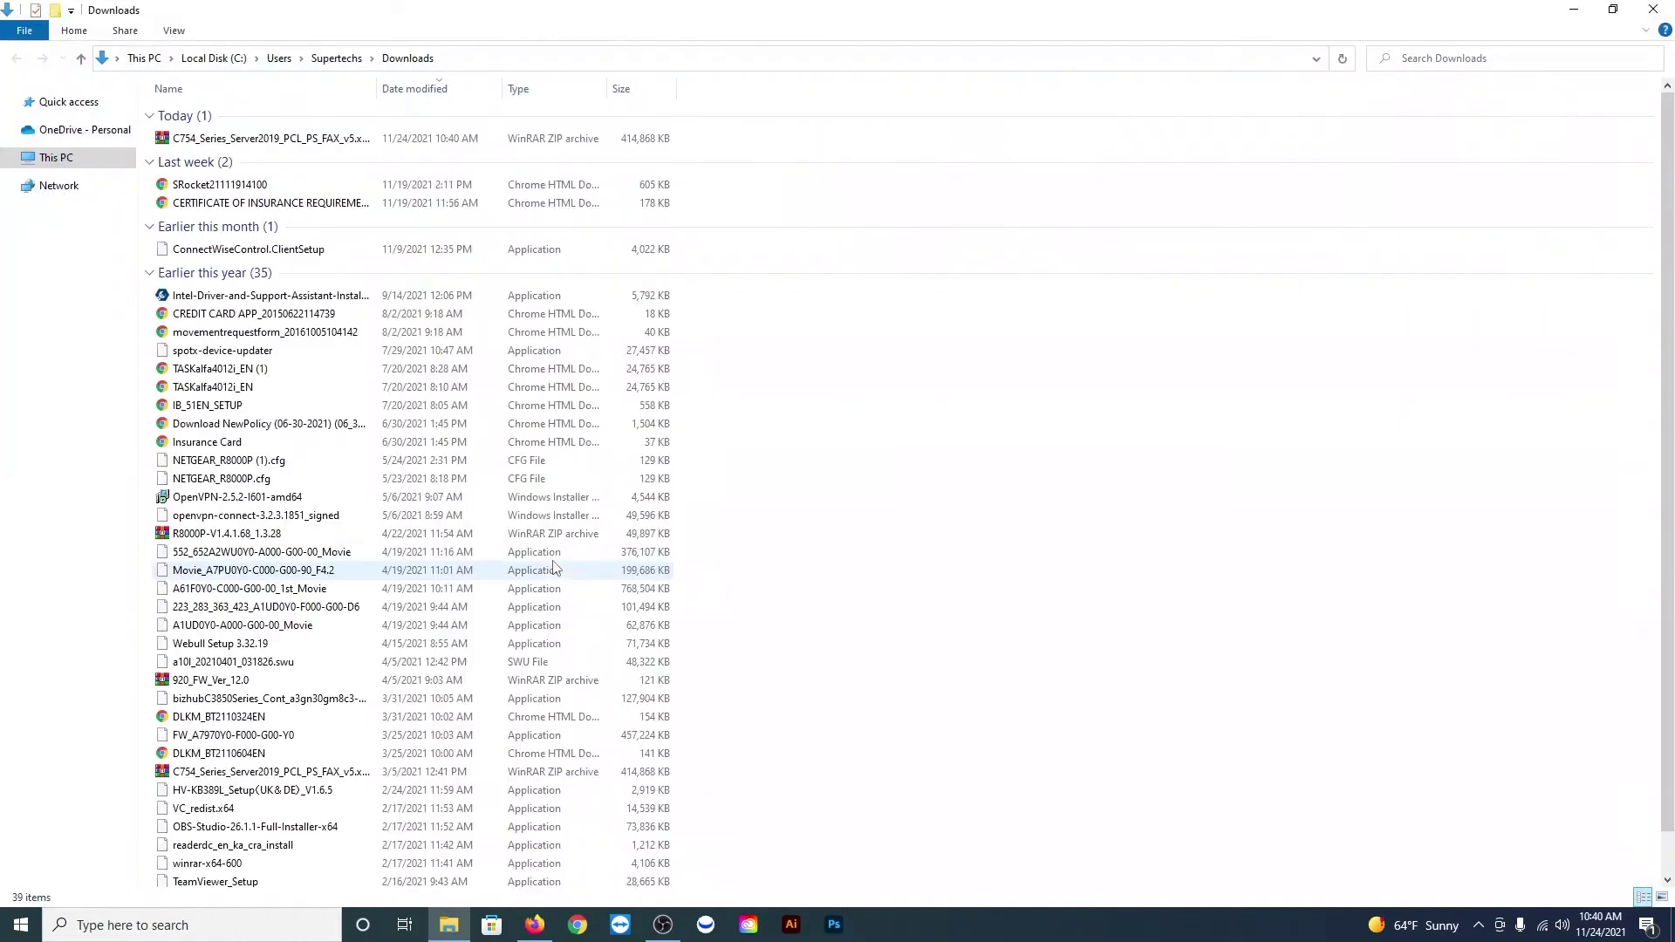
{"action": "left_click", "coordinate": [277, 141]}
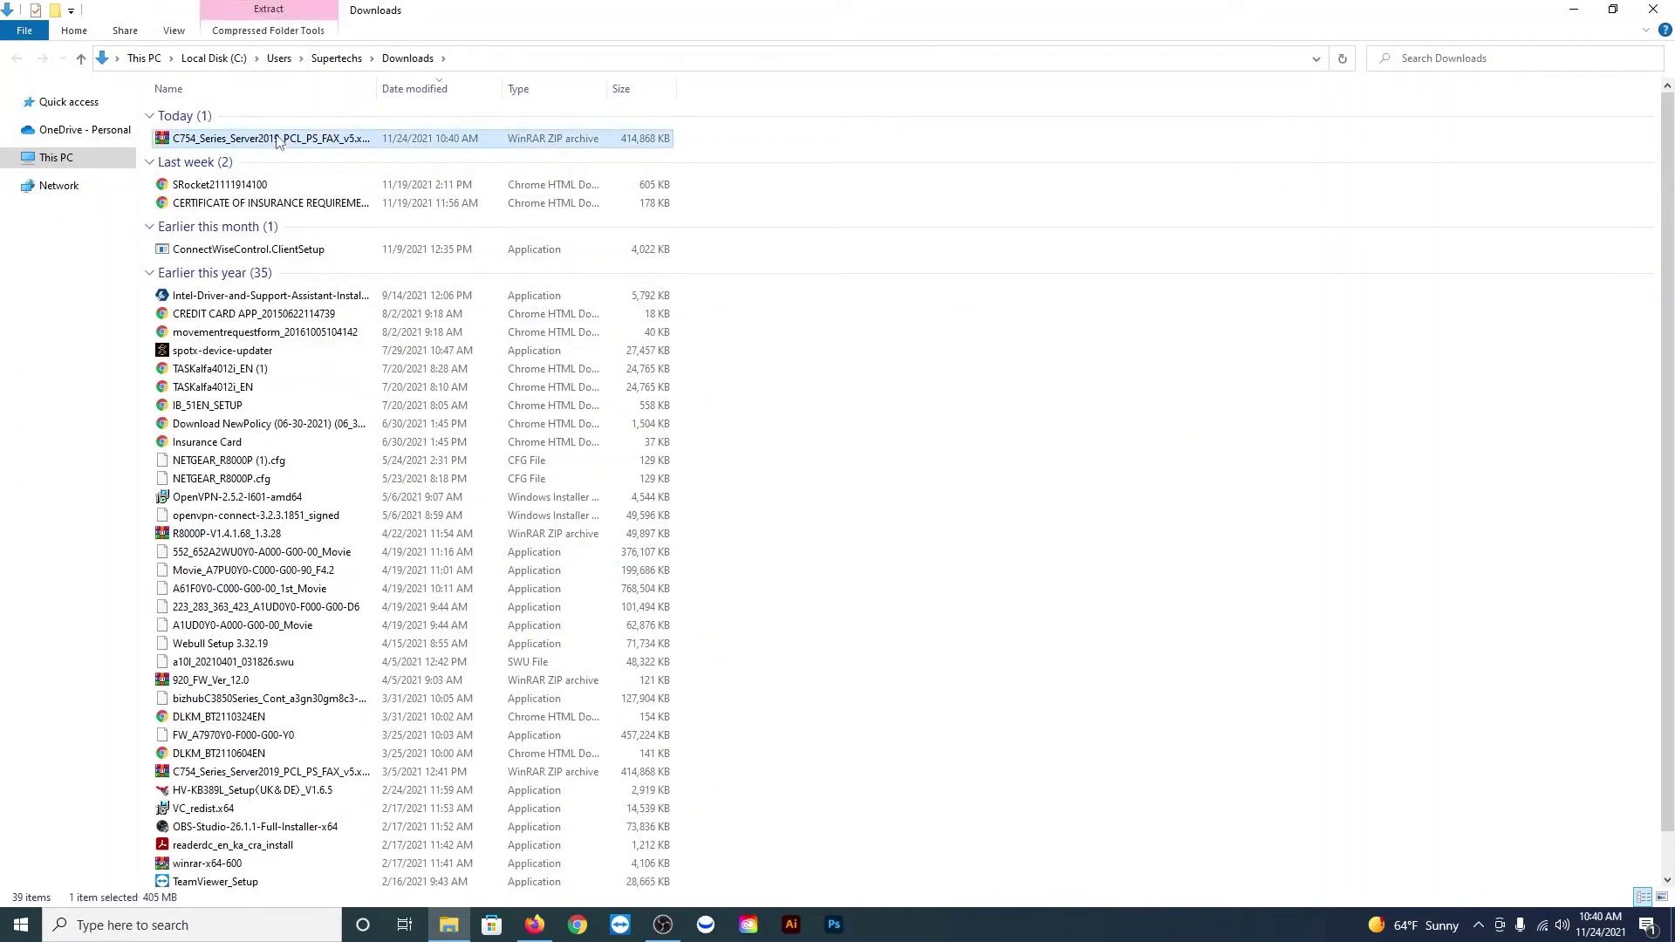
{"action": "right_click", "coordinate": [258, 140]}
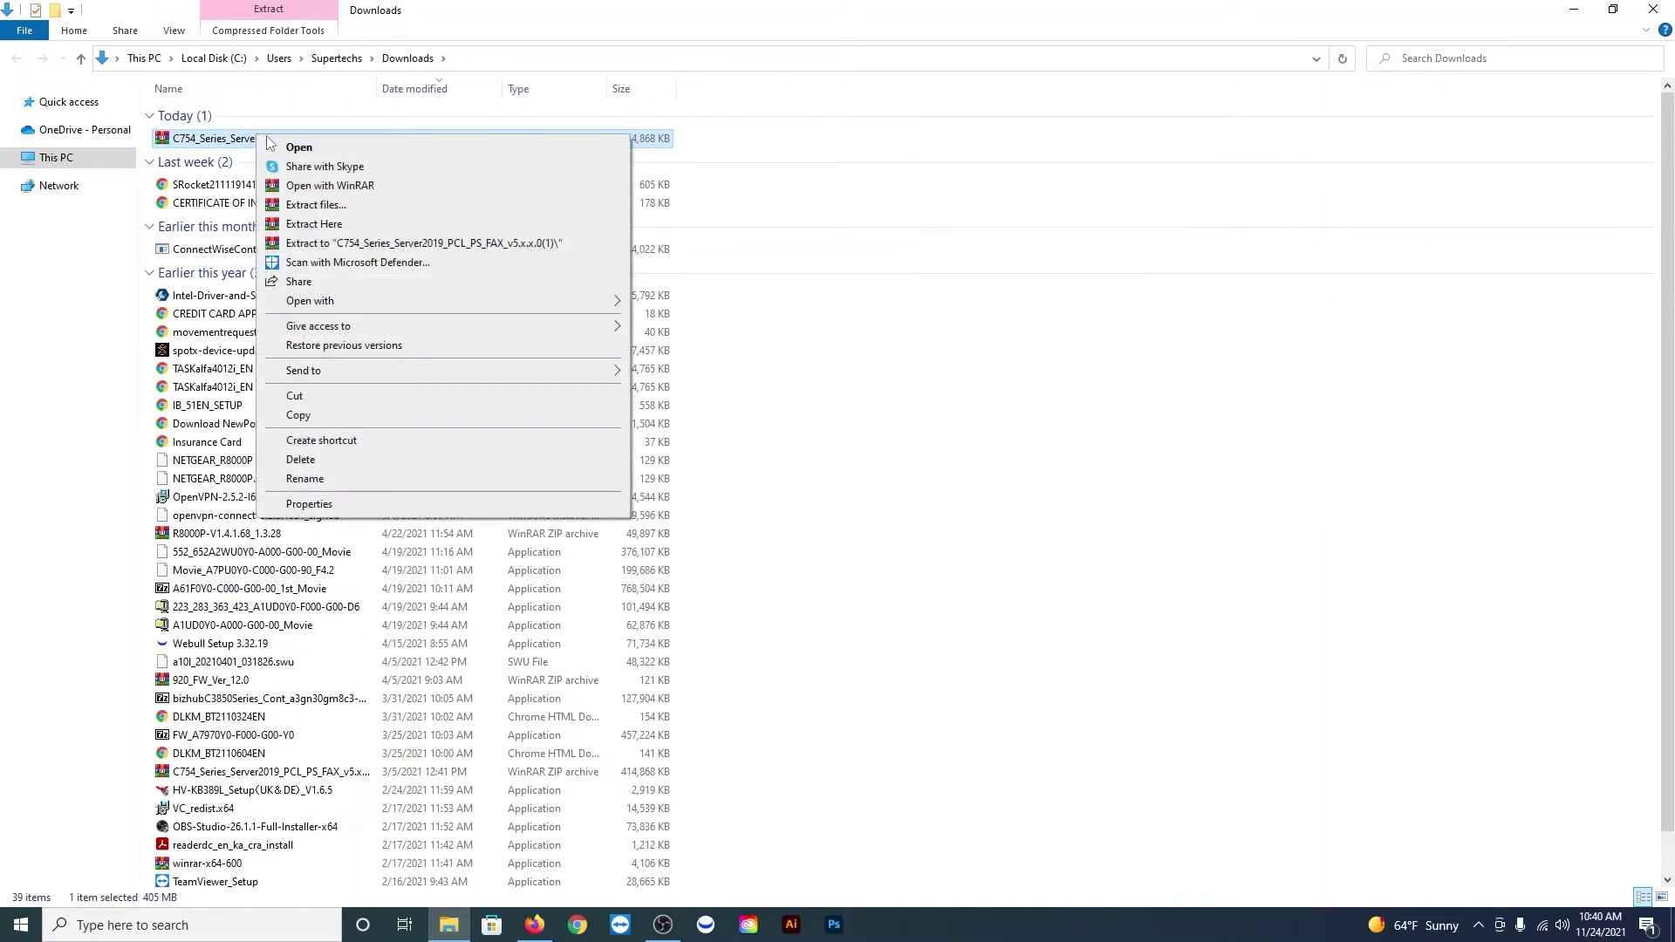
{"action": "left_click", "coordinate": [316, 224]}
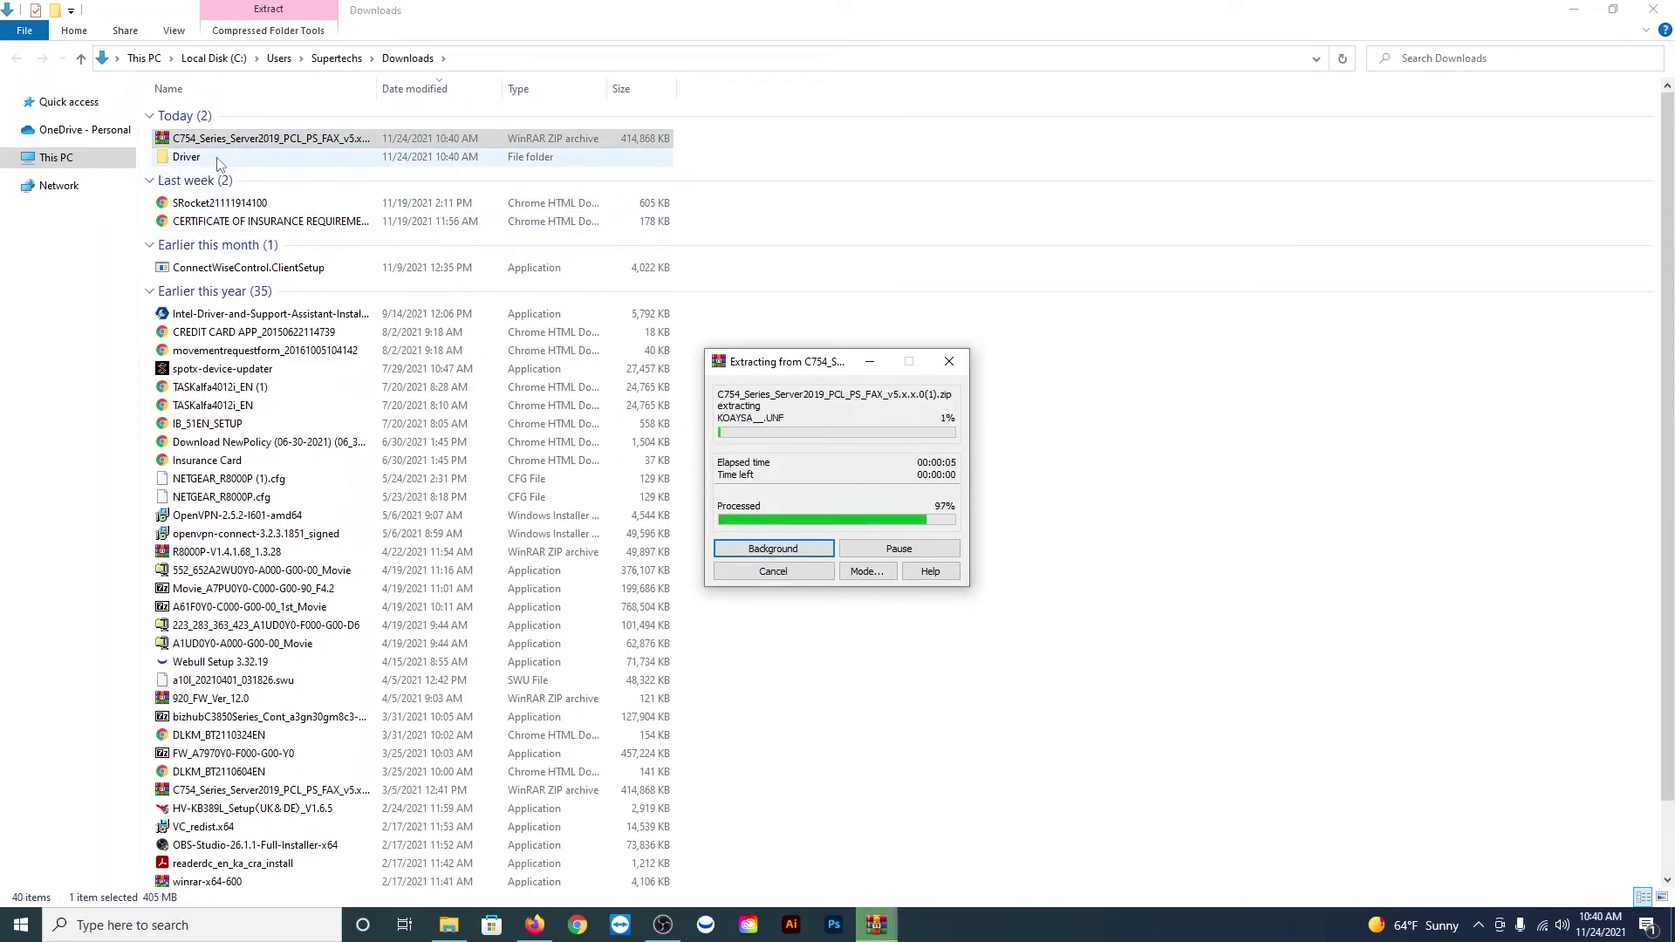
Step: Check the extracted Driver folder in Downloads, then close File Explorer
{"action": "left_click", "coordinate": [244, 163]}
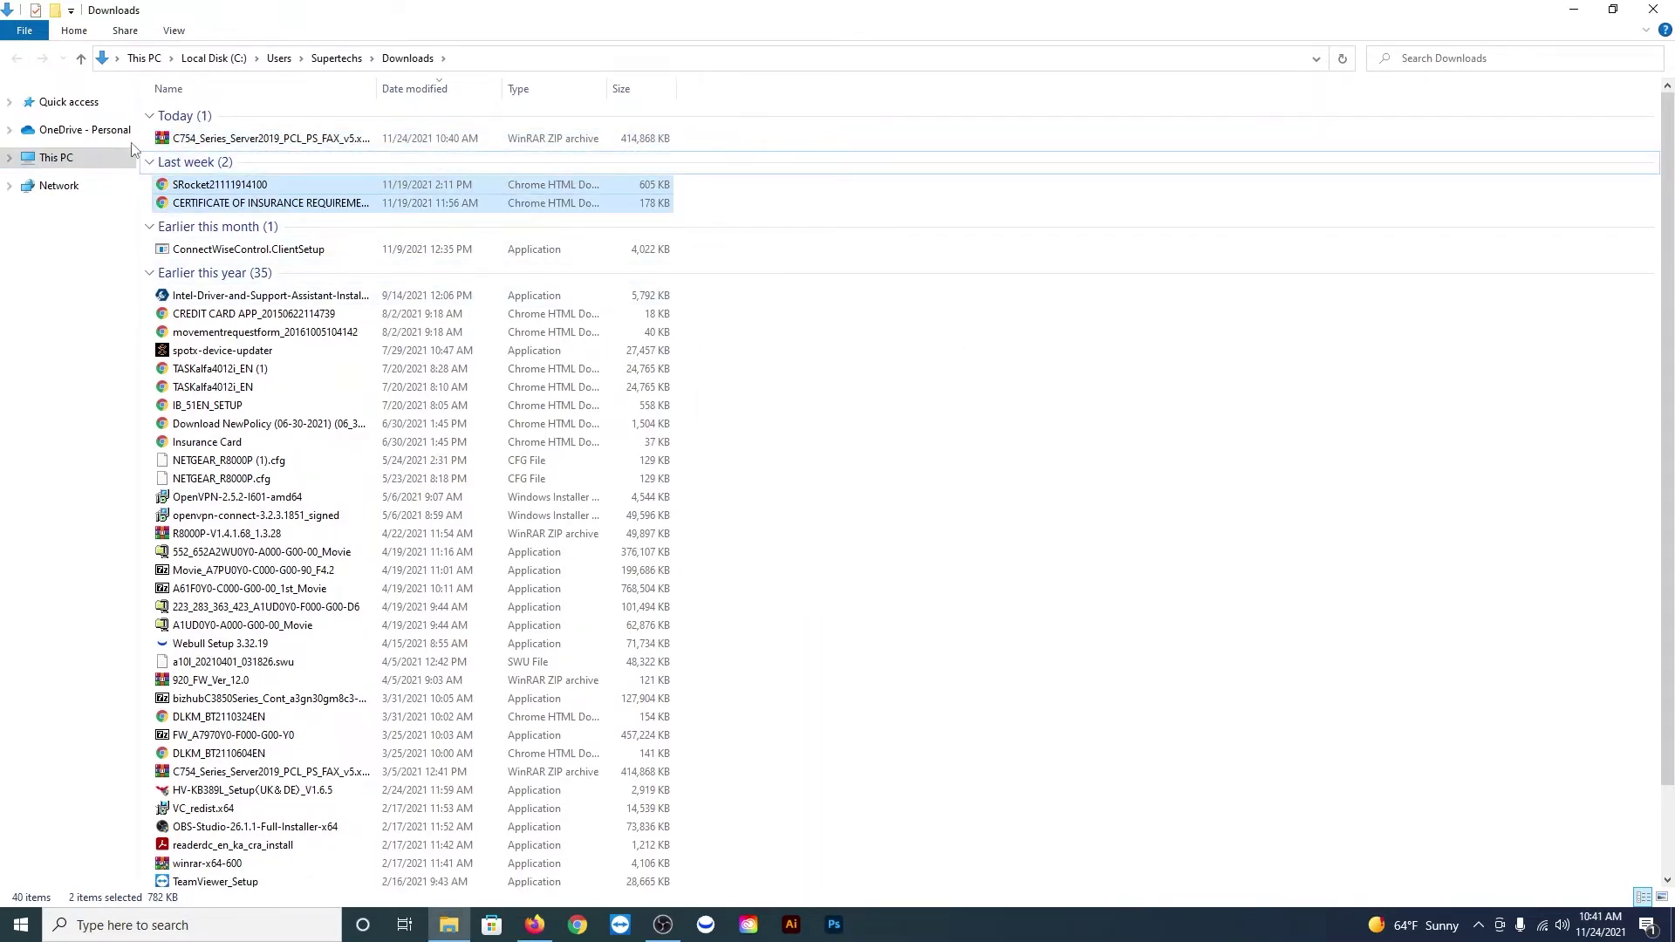
{"action": "left_click", "coordinate": [154, 117]}
{"action": "left_click", "coordinate": [154, 117]}
{"action": "left_click", "coordinate": [1658, 7]}
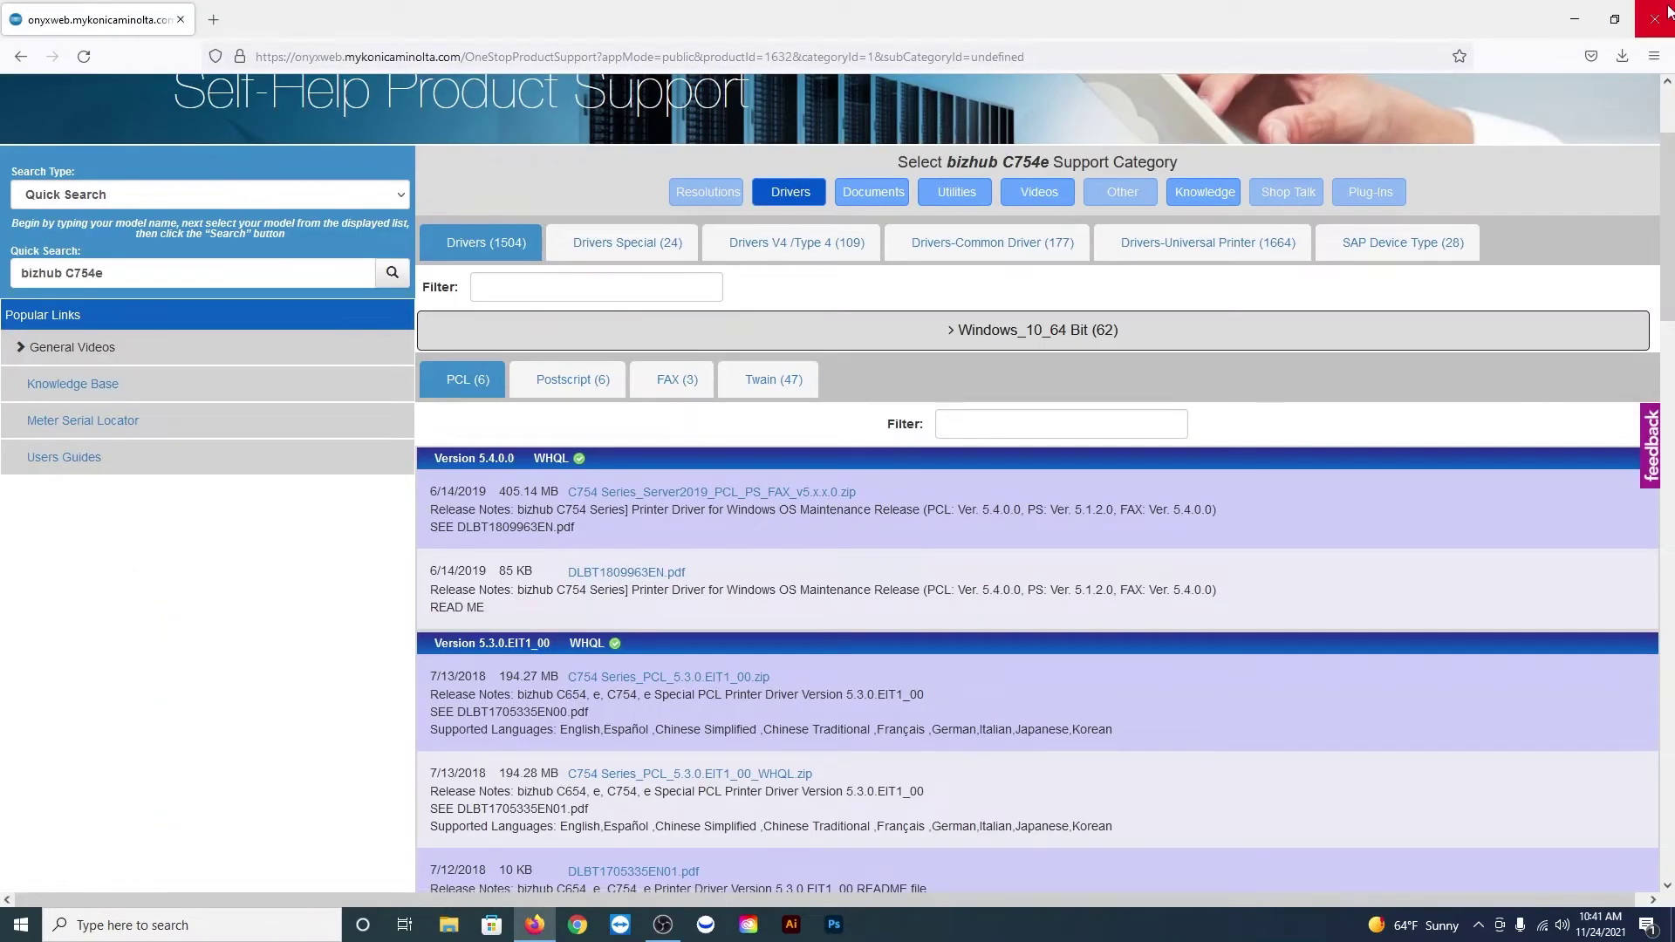
Step: Close Firefox, open Printers & scanners through a 'printers' search, and start adding a printer
{"action": "left_click", "coordinate": [1668, 10]}
{"action": "left_click", "coordinate": [174, 925]}
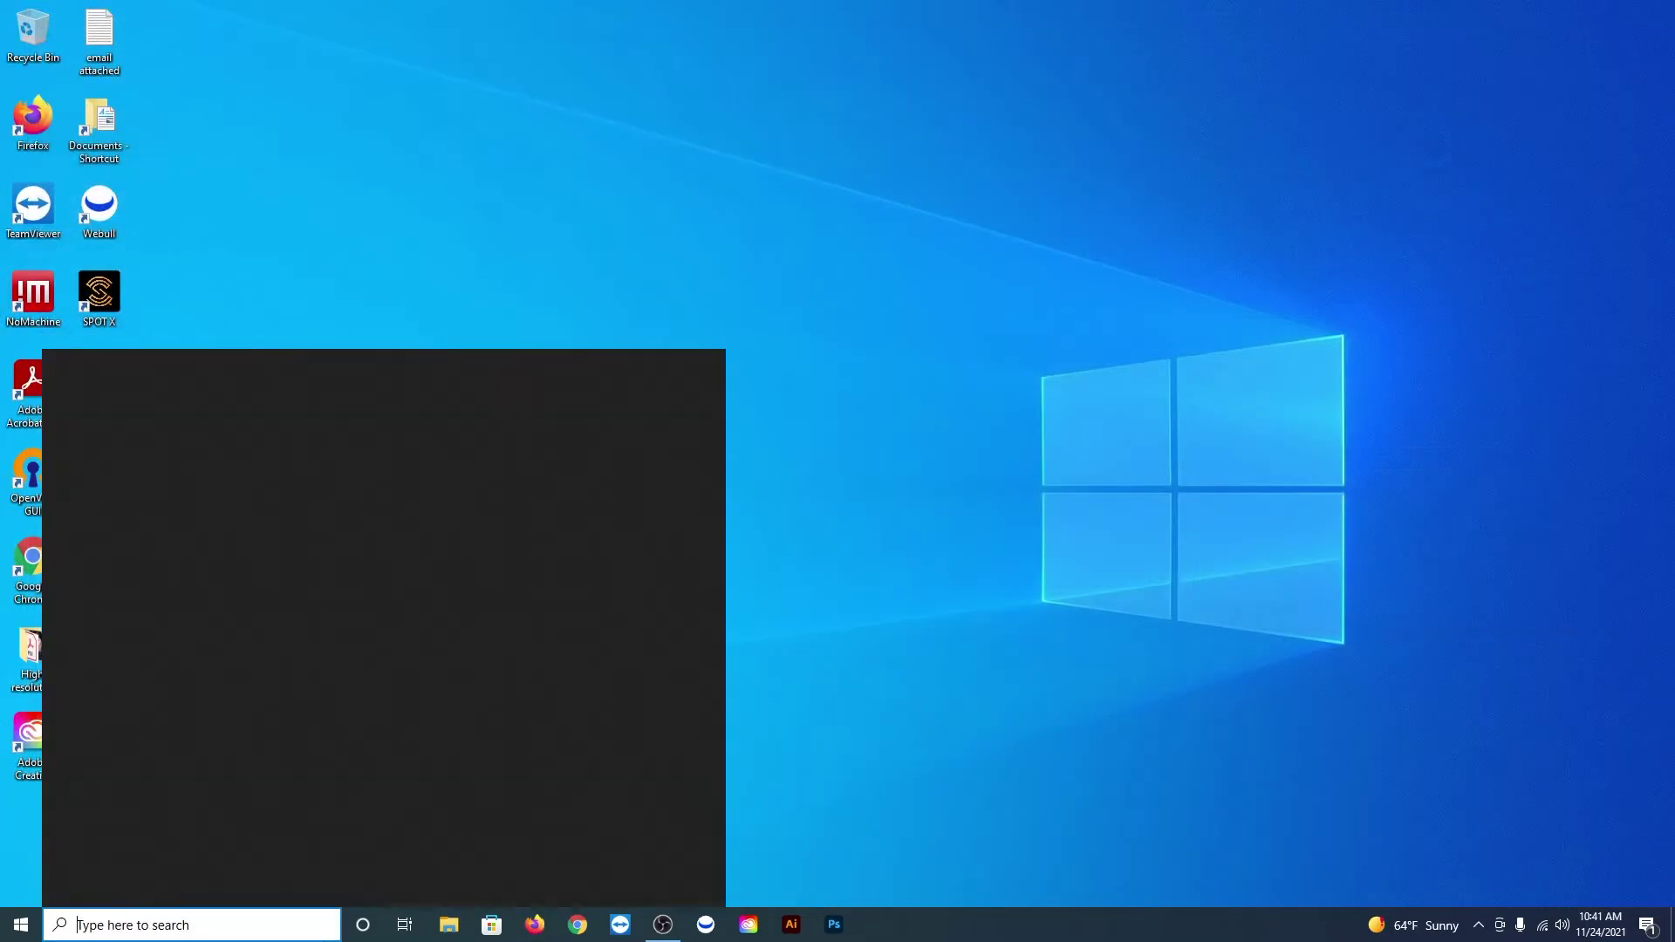
{"action": "type", "text": "printers"}
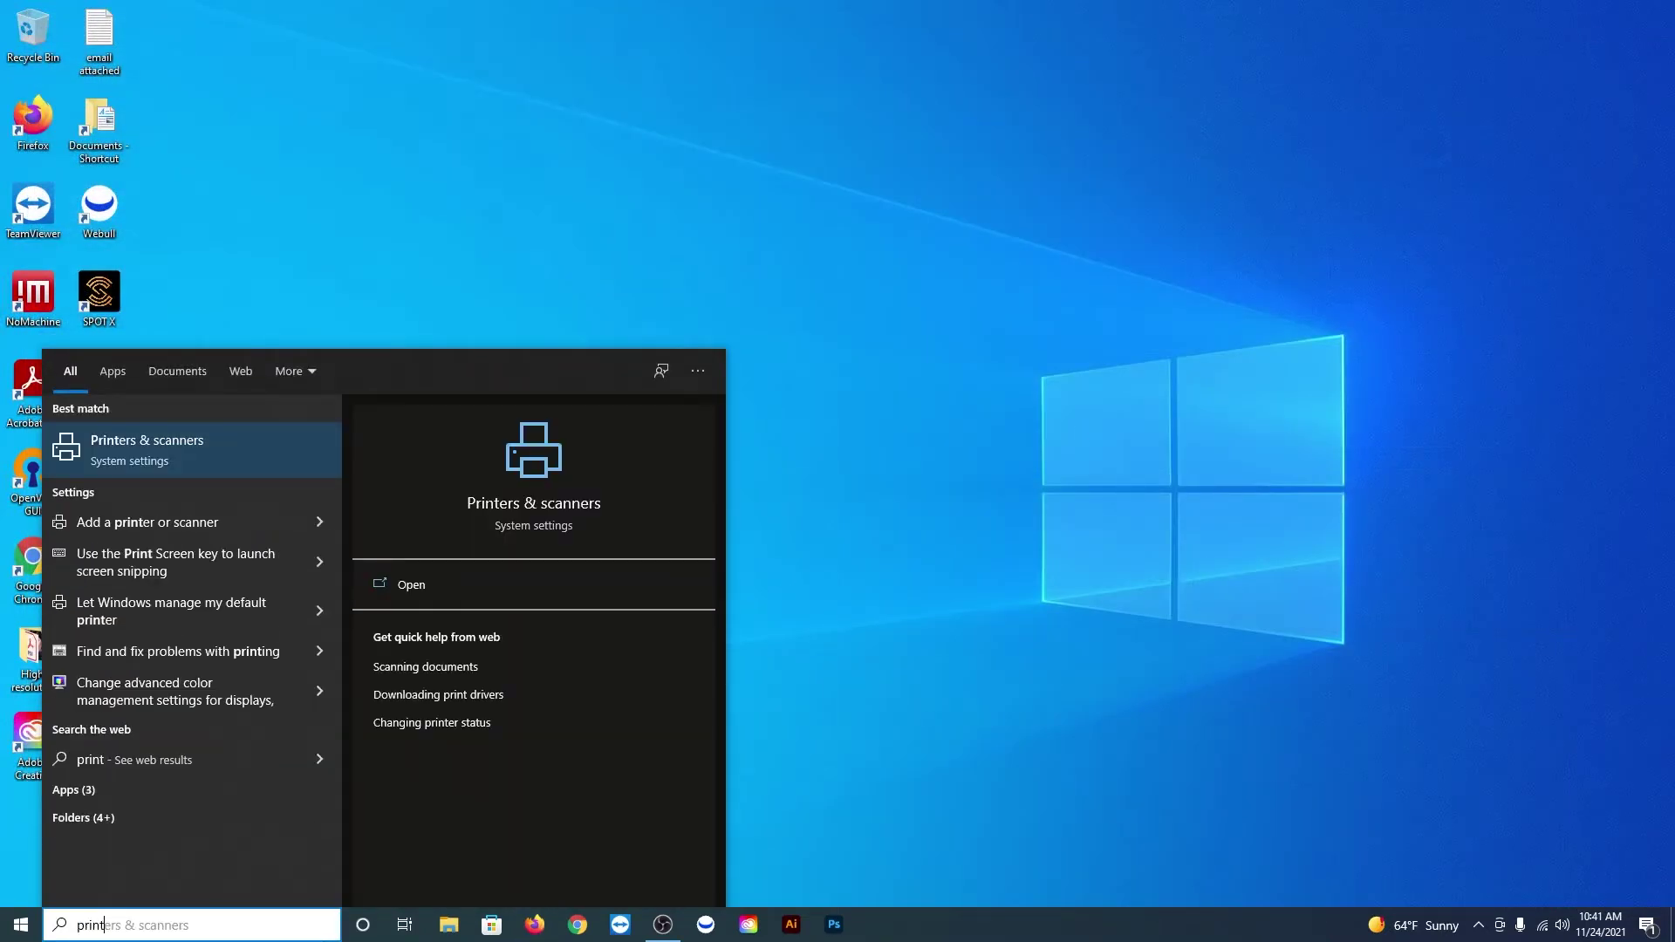
{"action": "left_click", "coordinate": [192, 461]}
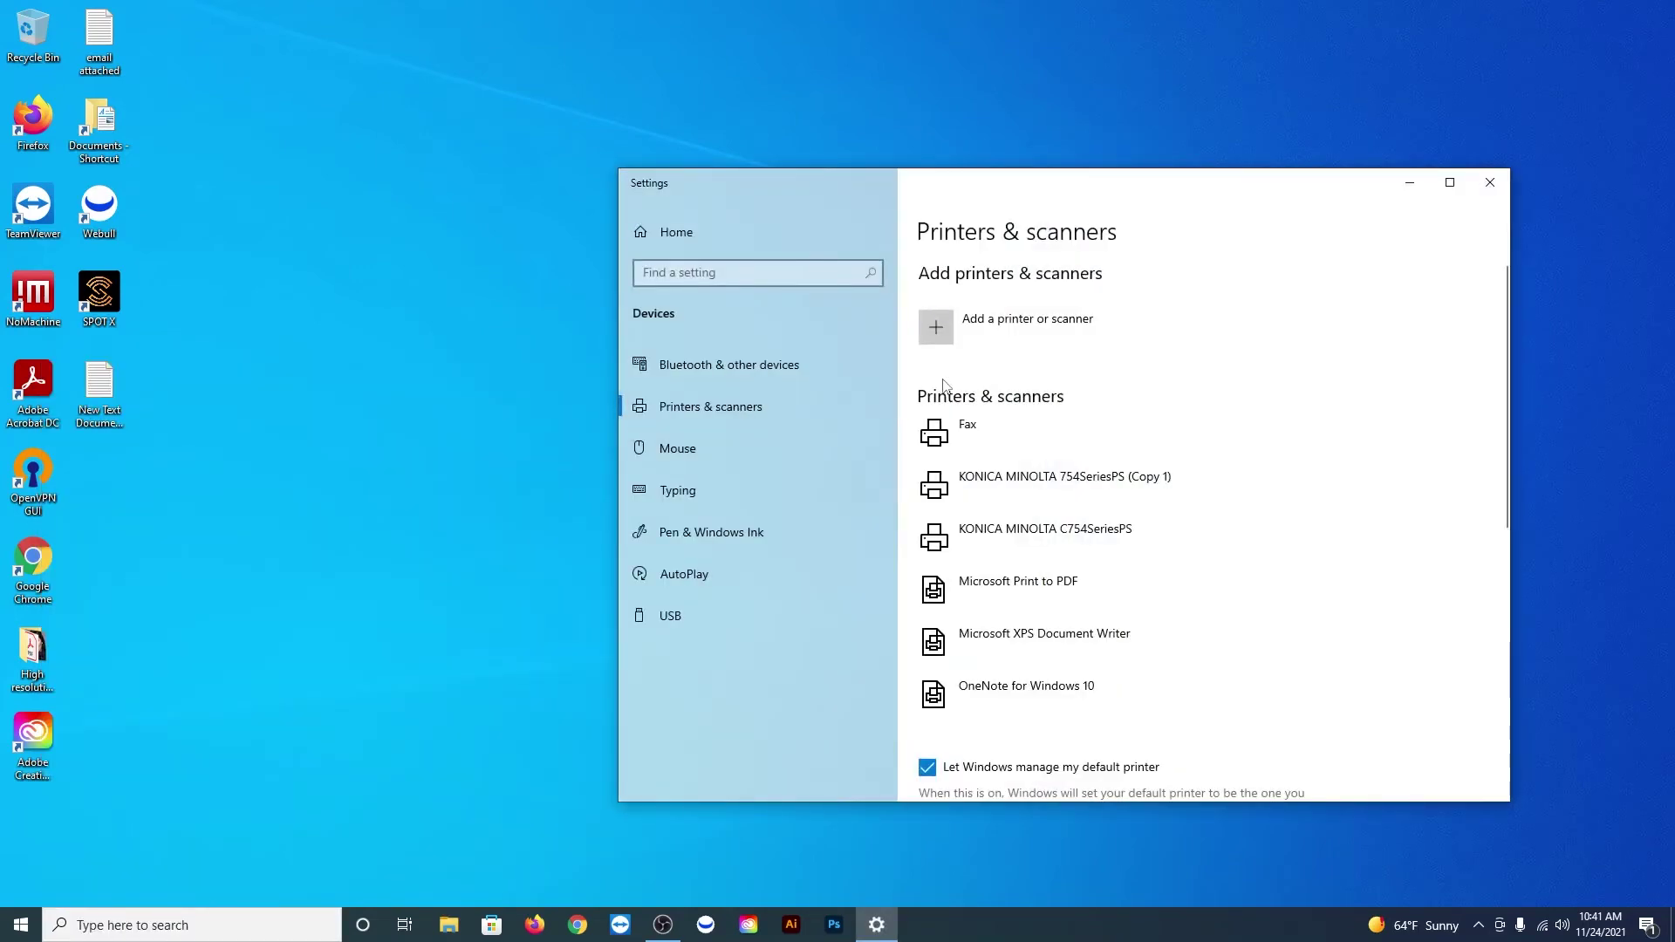
{"action": "left_click", "coordinate": [940, 315]}
{"action": "left_click_drag", "start_coordinate": [1054, 187], "coordinate": [959, 131]}
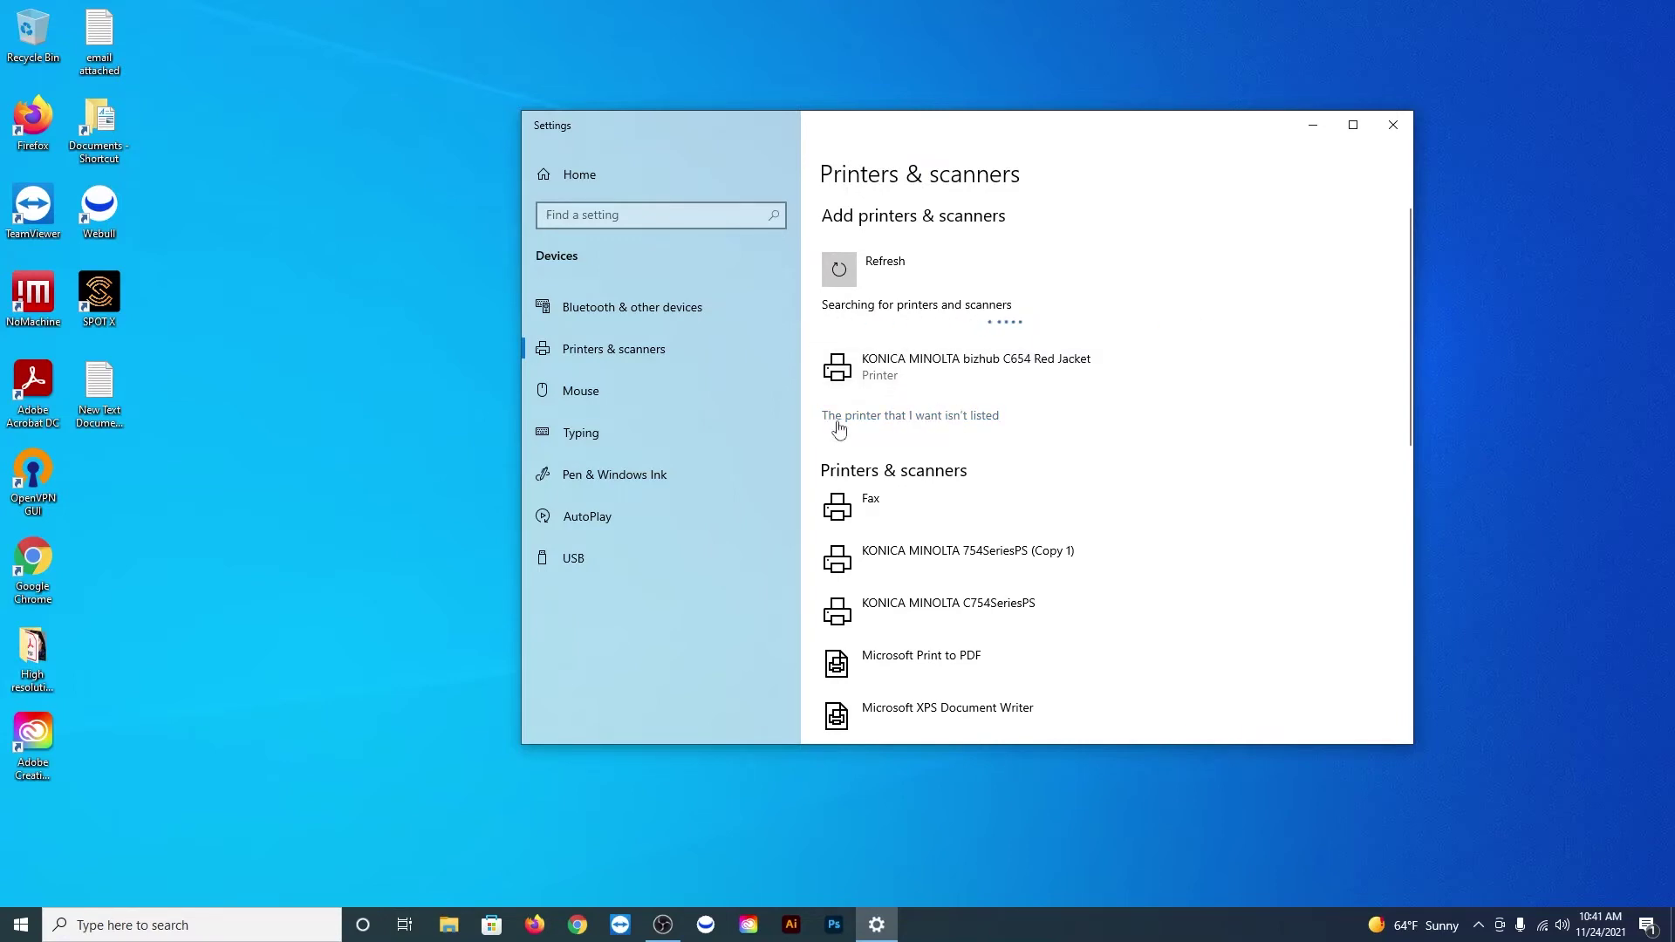
Step: Add the printer by TCP/IP at 192.168.2.33 without driver query, as a Generic Network Card
{"action": "left_click", "coordinate": [880, 417]}
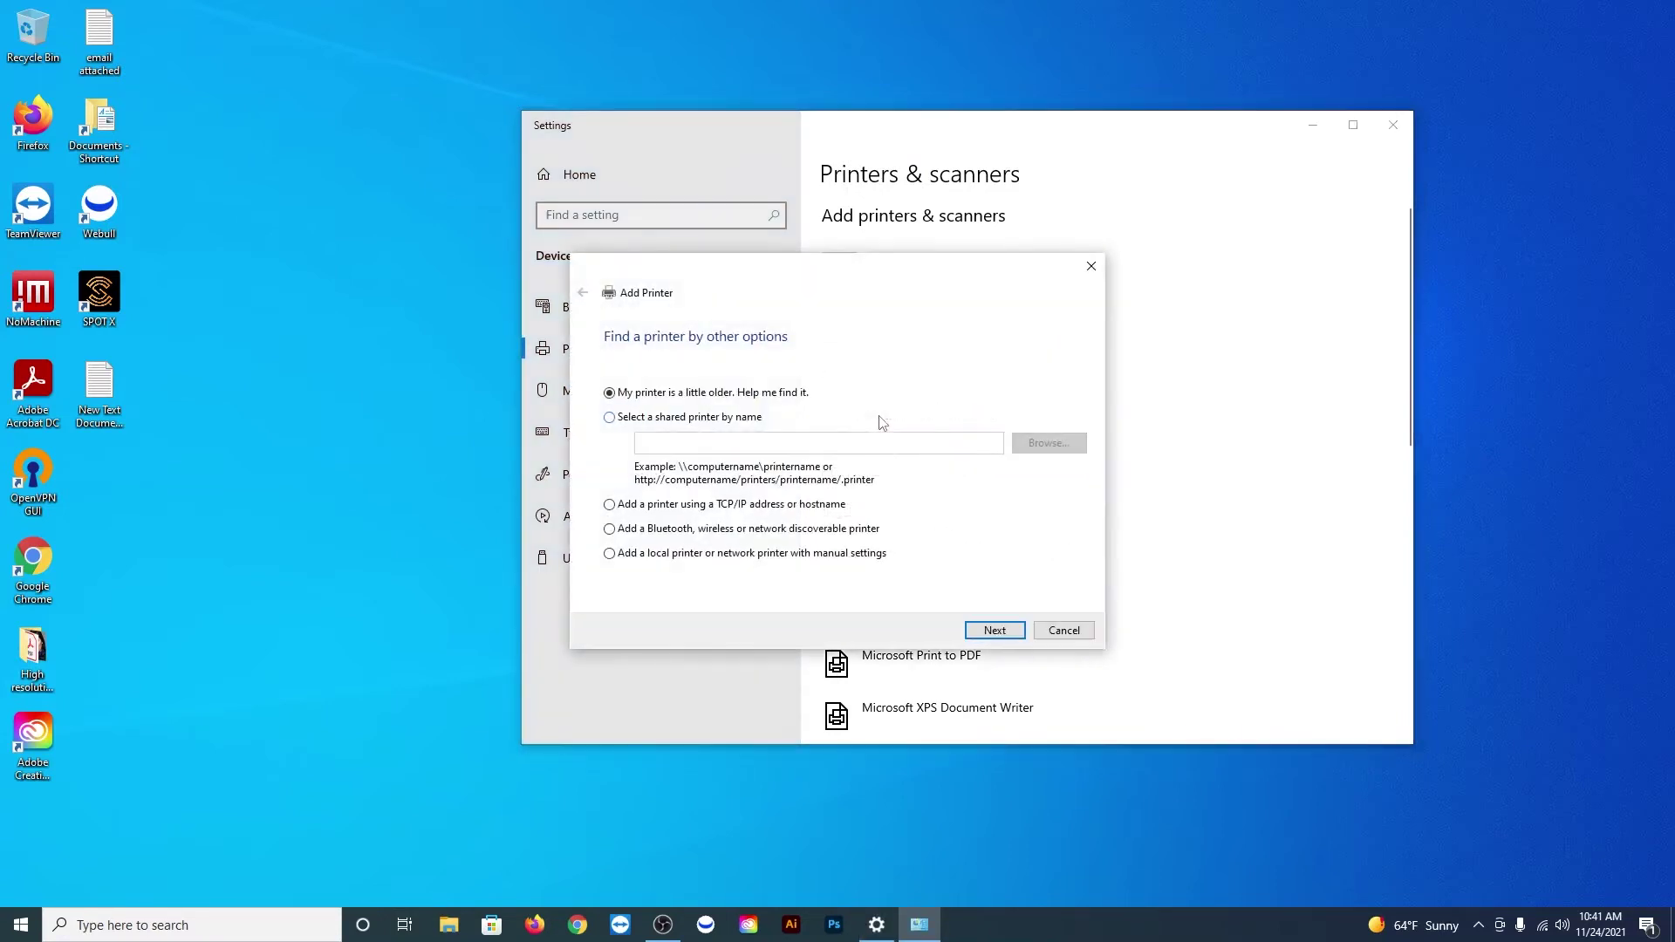
{"action": "left_click", "coordinate": [610, 505]}
{"action": "left_click", "coordinate": [993, 629]}
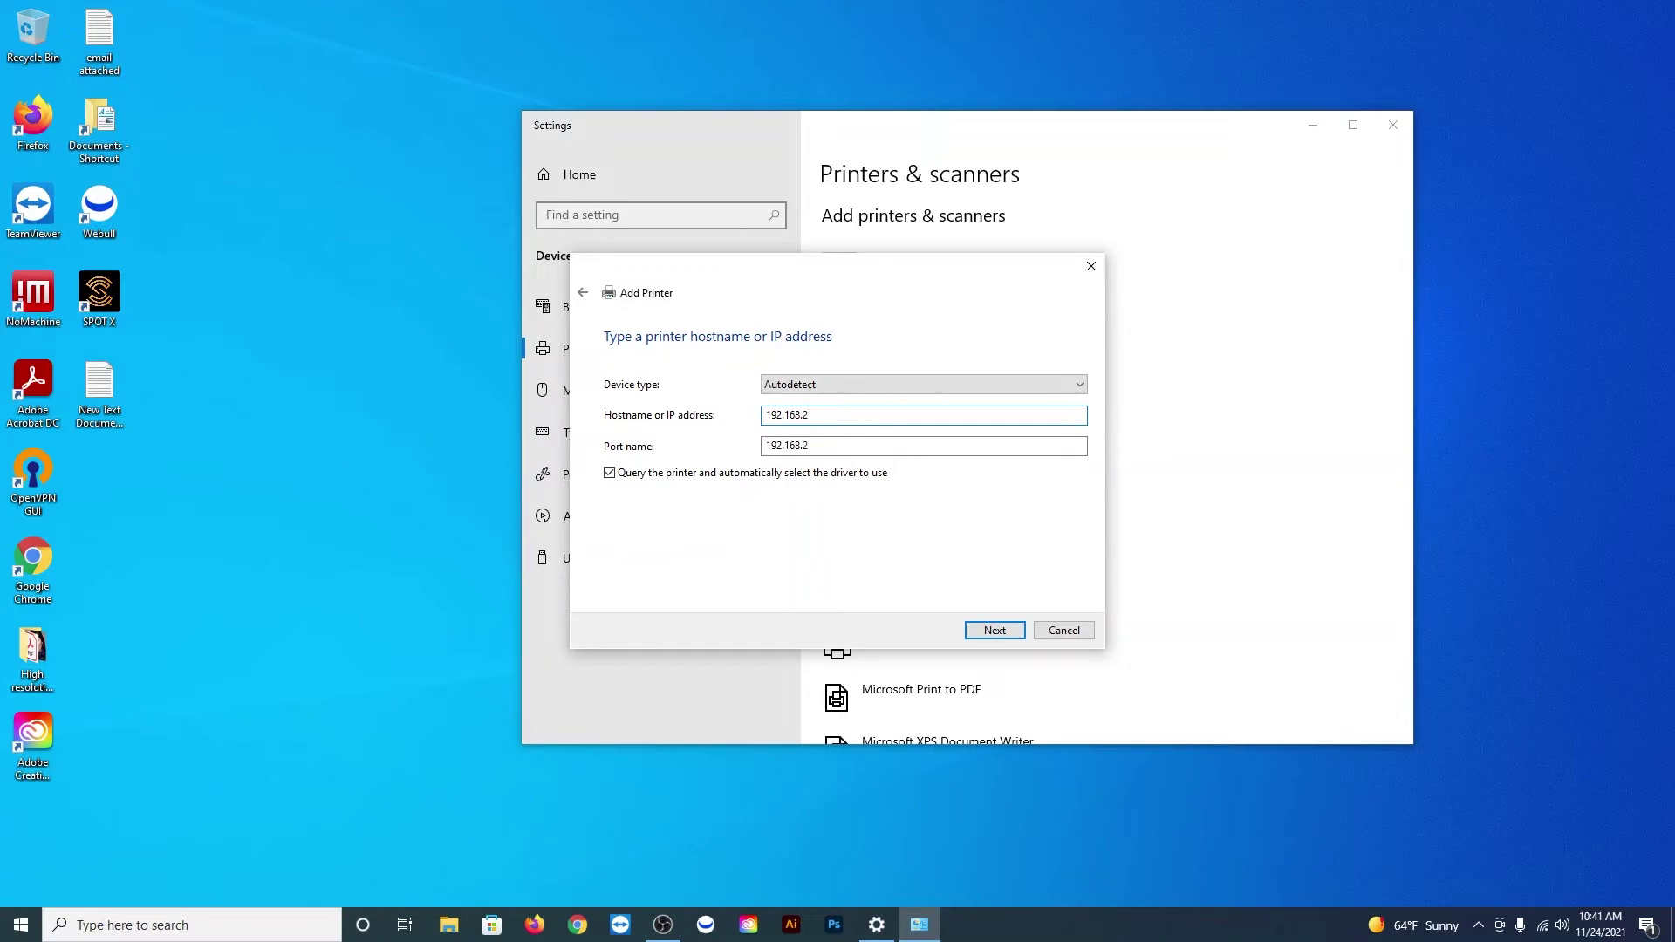
{"action": "left_click", "coordinate": [609, 474]}
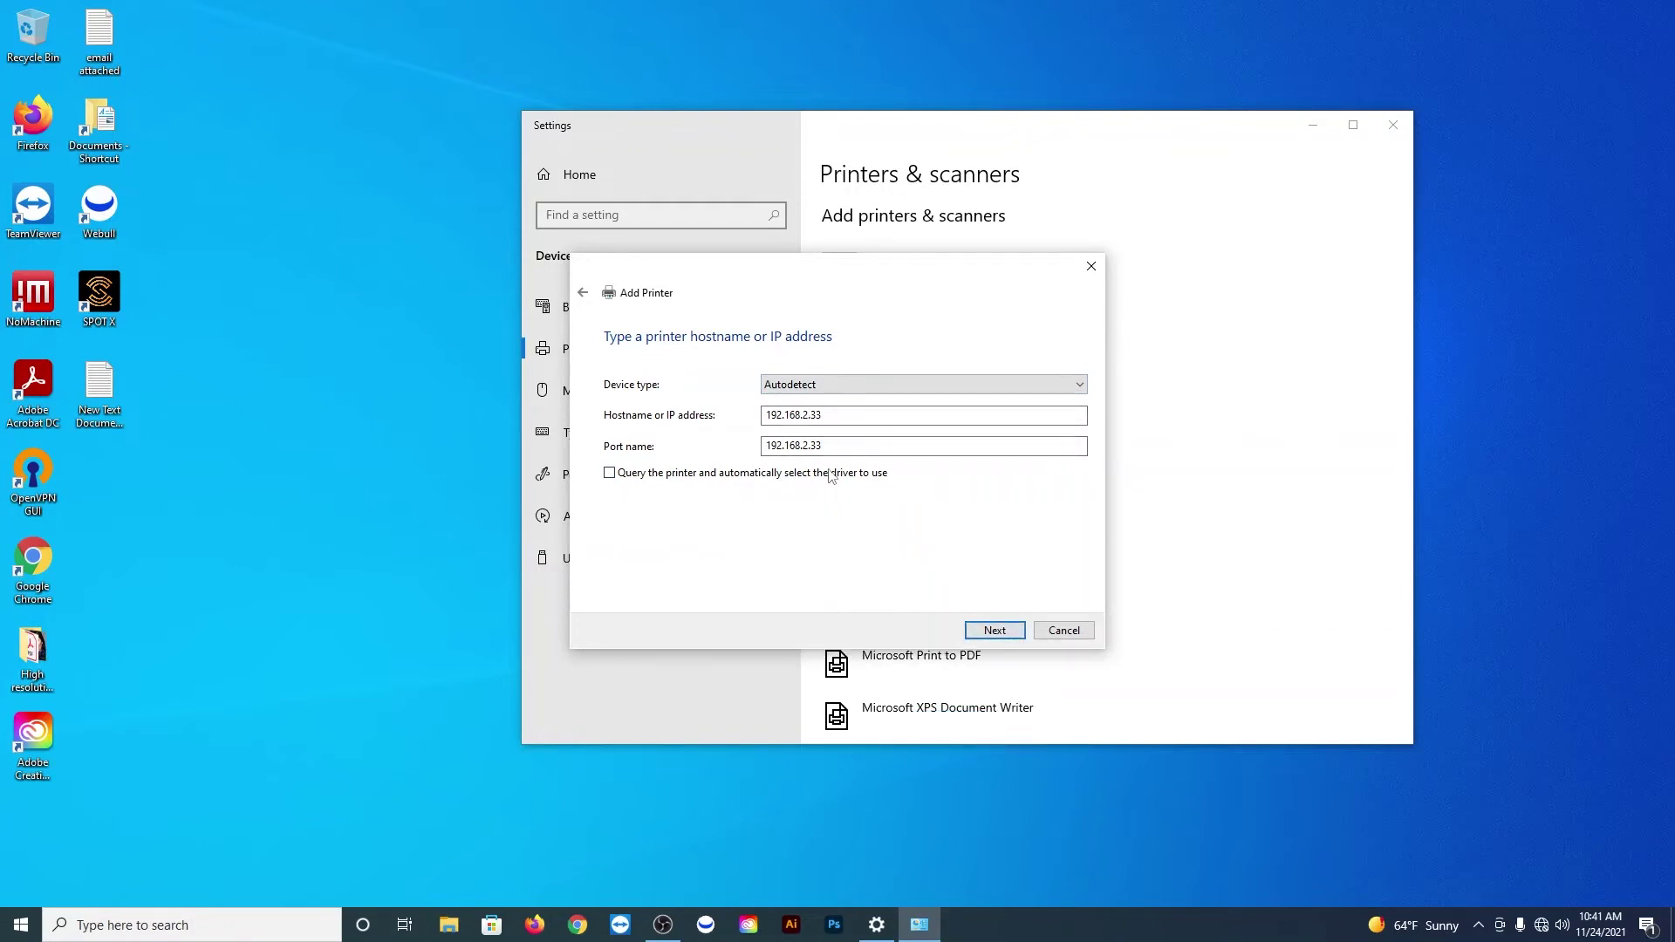
{"action": "left_click", "coordinate": [995, 630]}
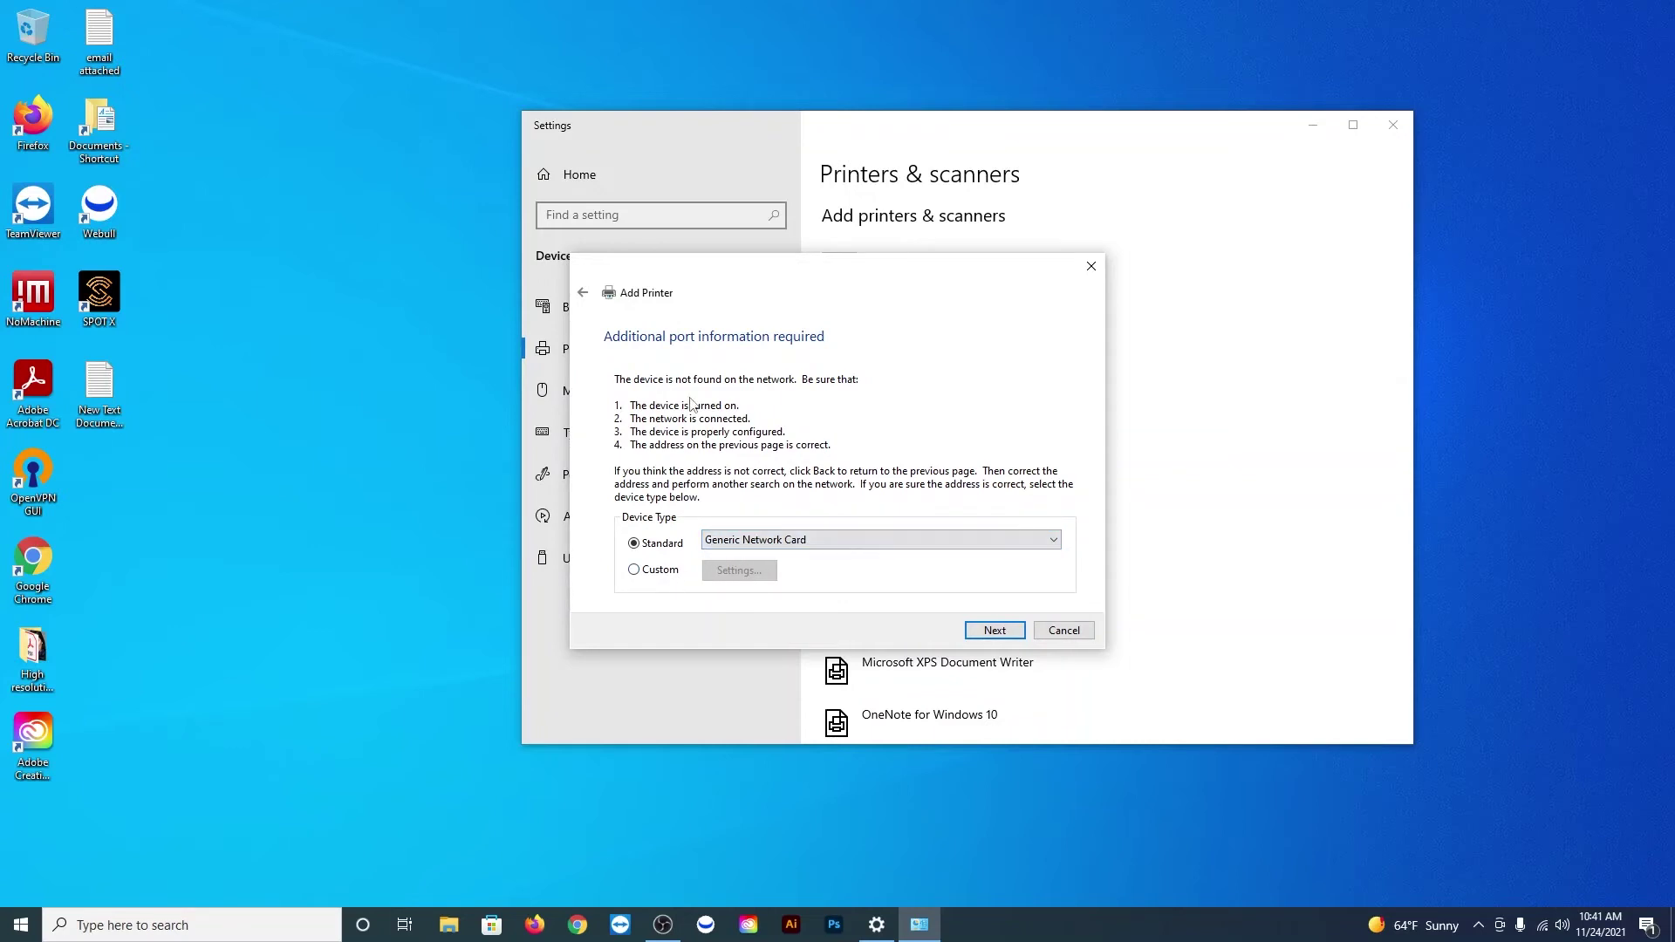
{"action": "left_click", "coordinate": [991, 629]}
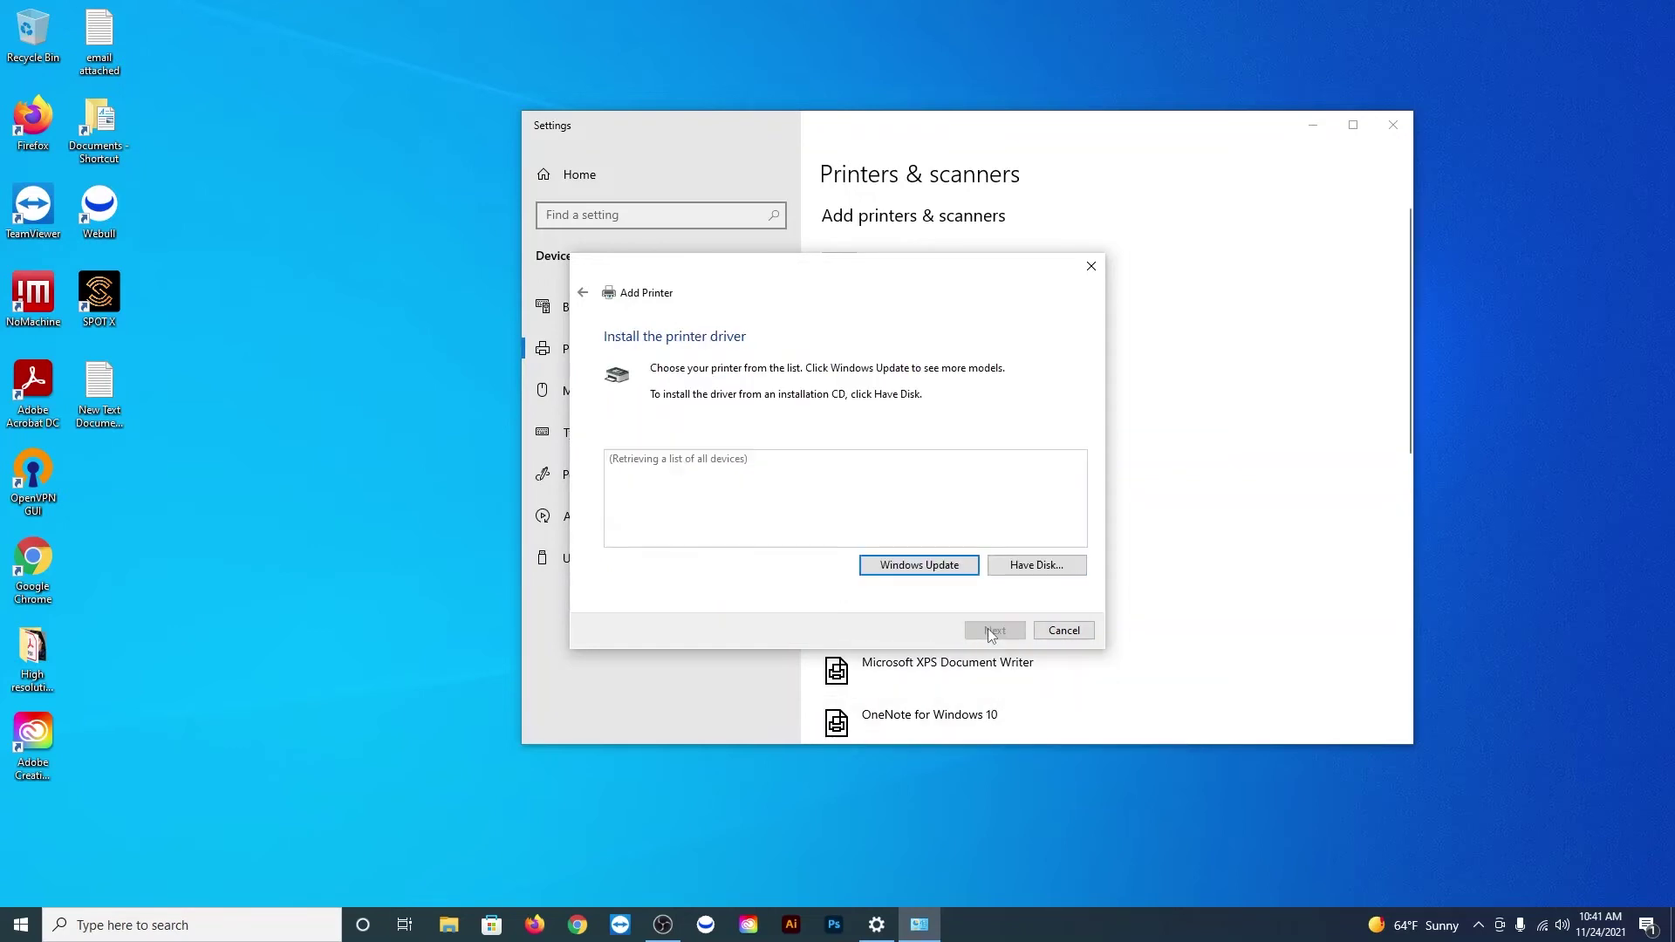
Step: Choose Have Disk and browse into Downloads > Driver > Drivers for the driver files
{"action": "left_click", "coordinate": [1030, 566]}
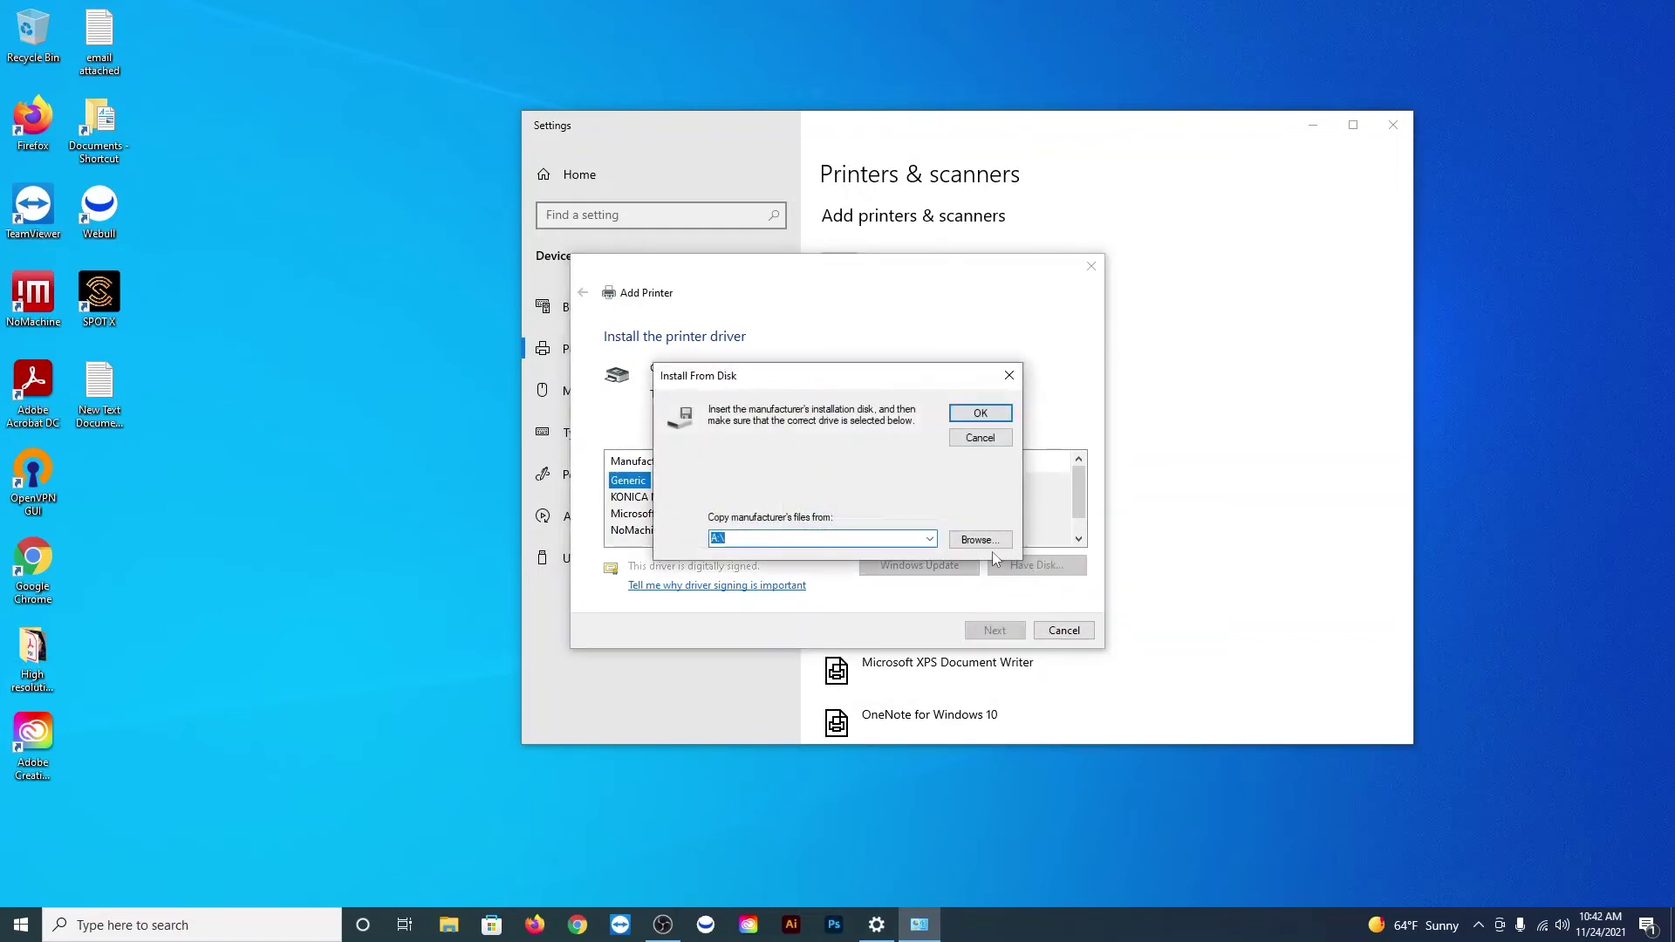
{"action": "left_click", "coordinate": [988, 541]}
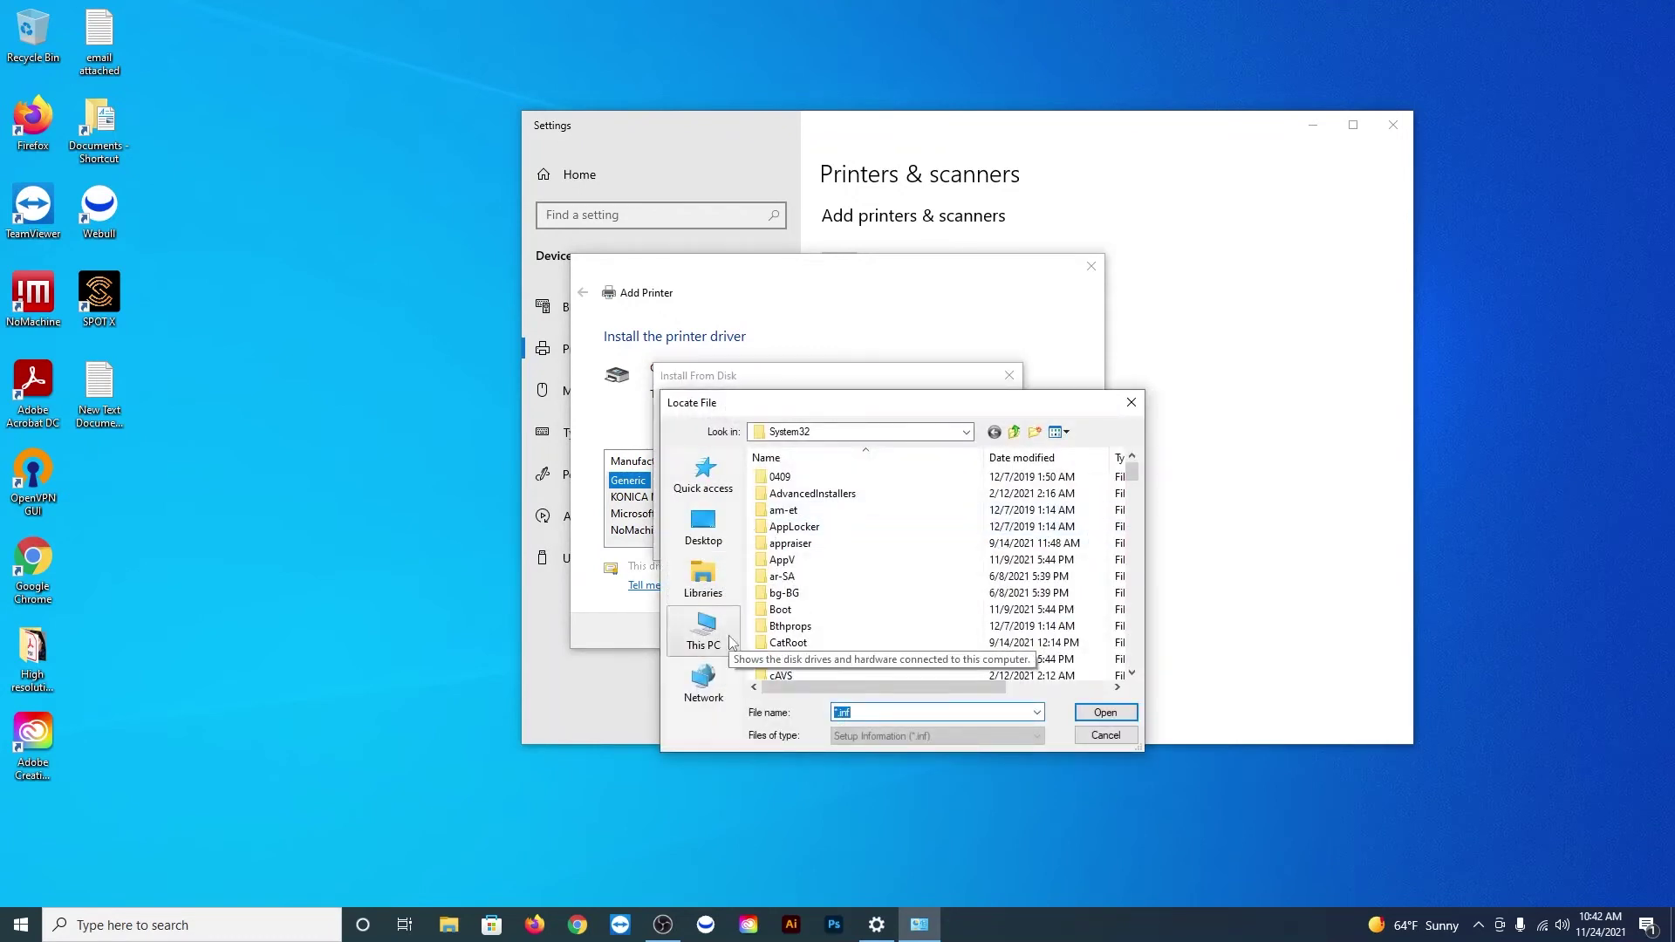
{"action": "left_click", "coordinate": [703, 628]}
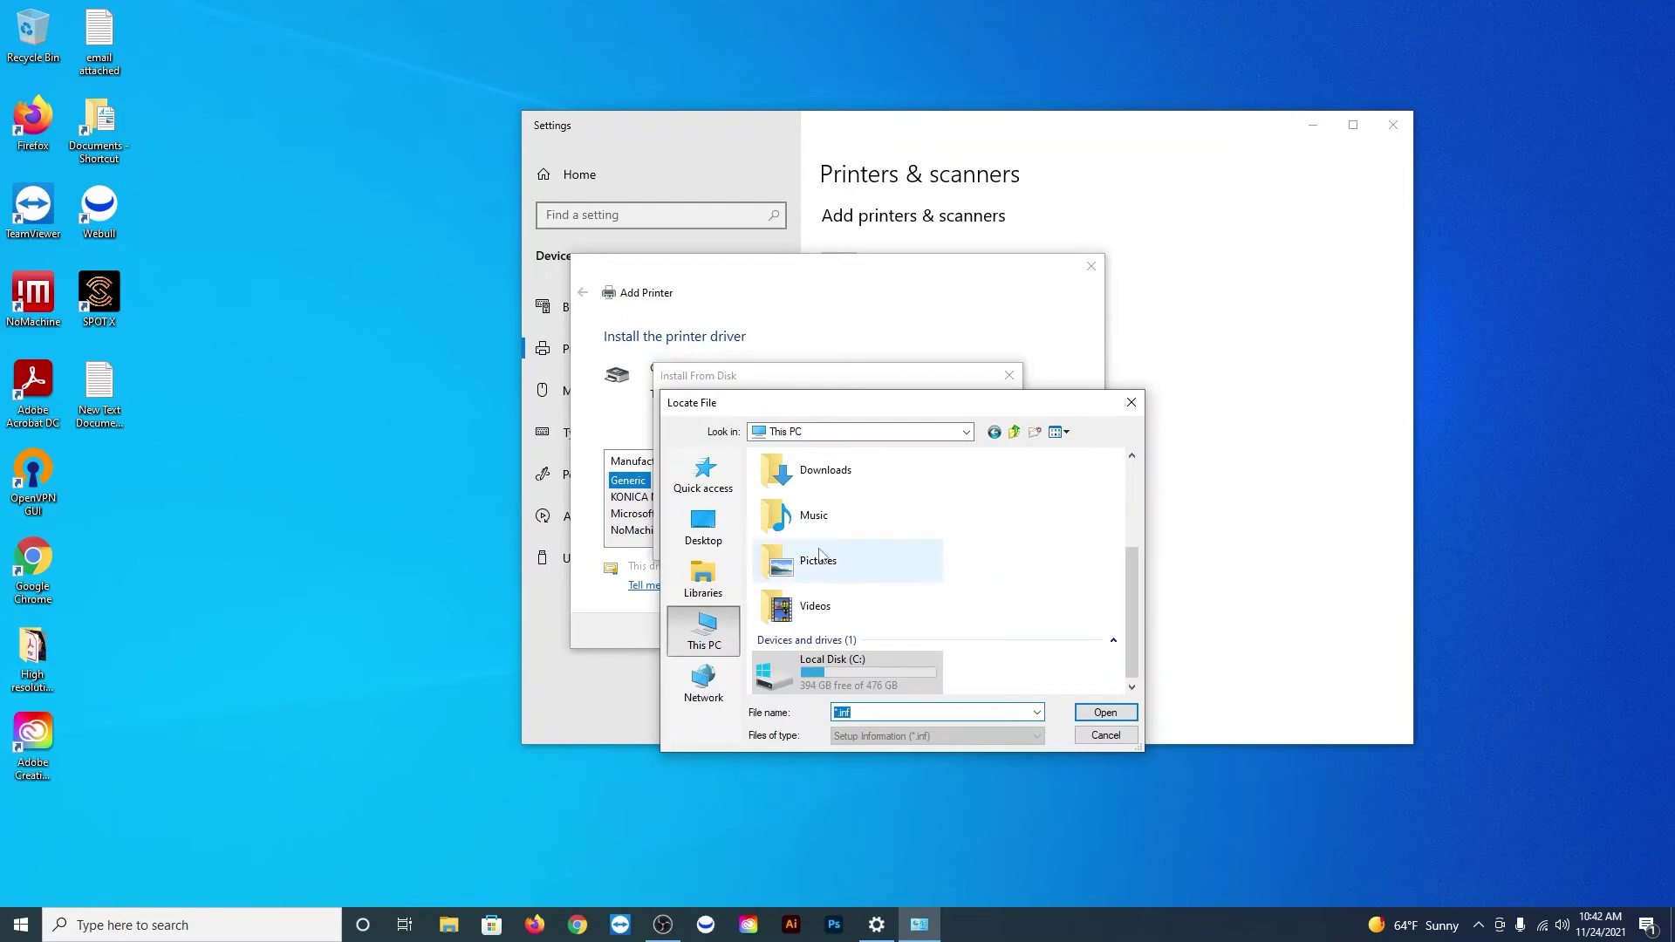
{"action": "double_click", "coordinate": [850, 486]}
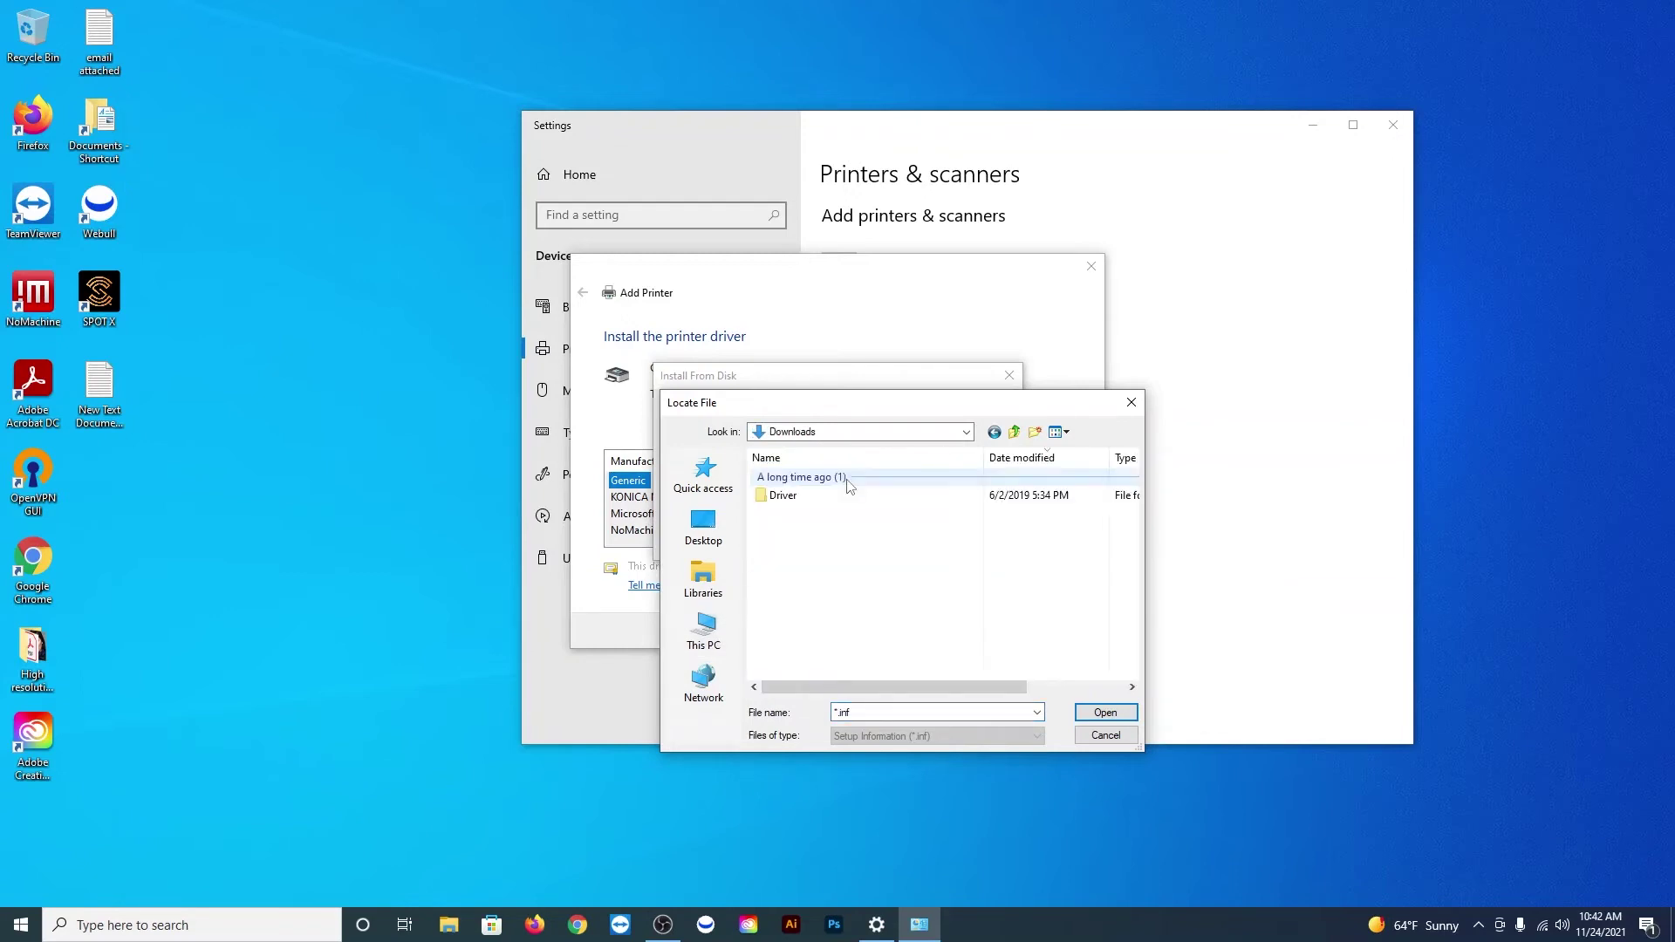
{"action": "double_click", "coordinate": [802, 496]}
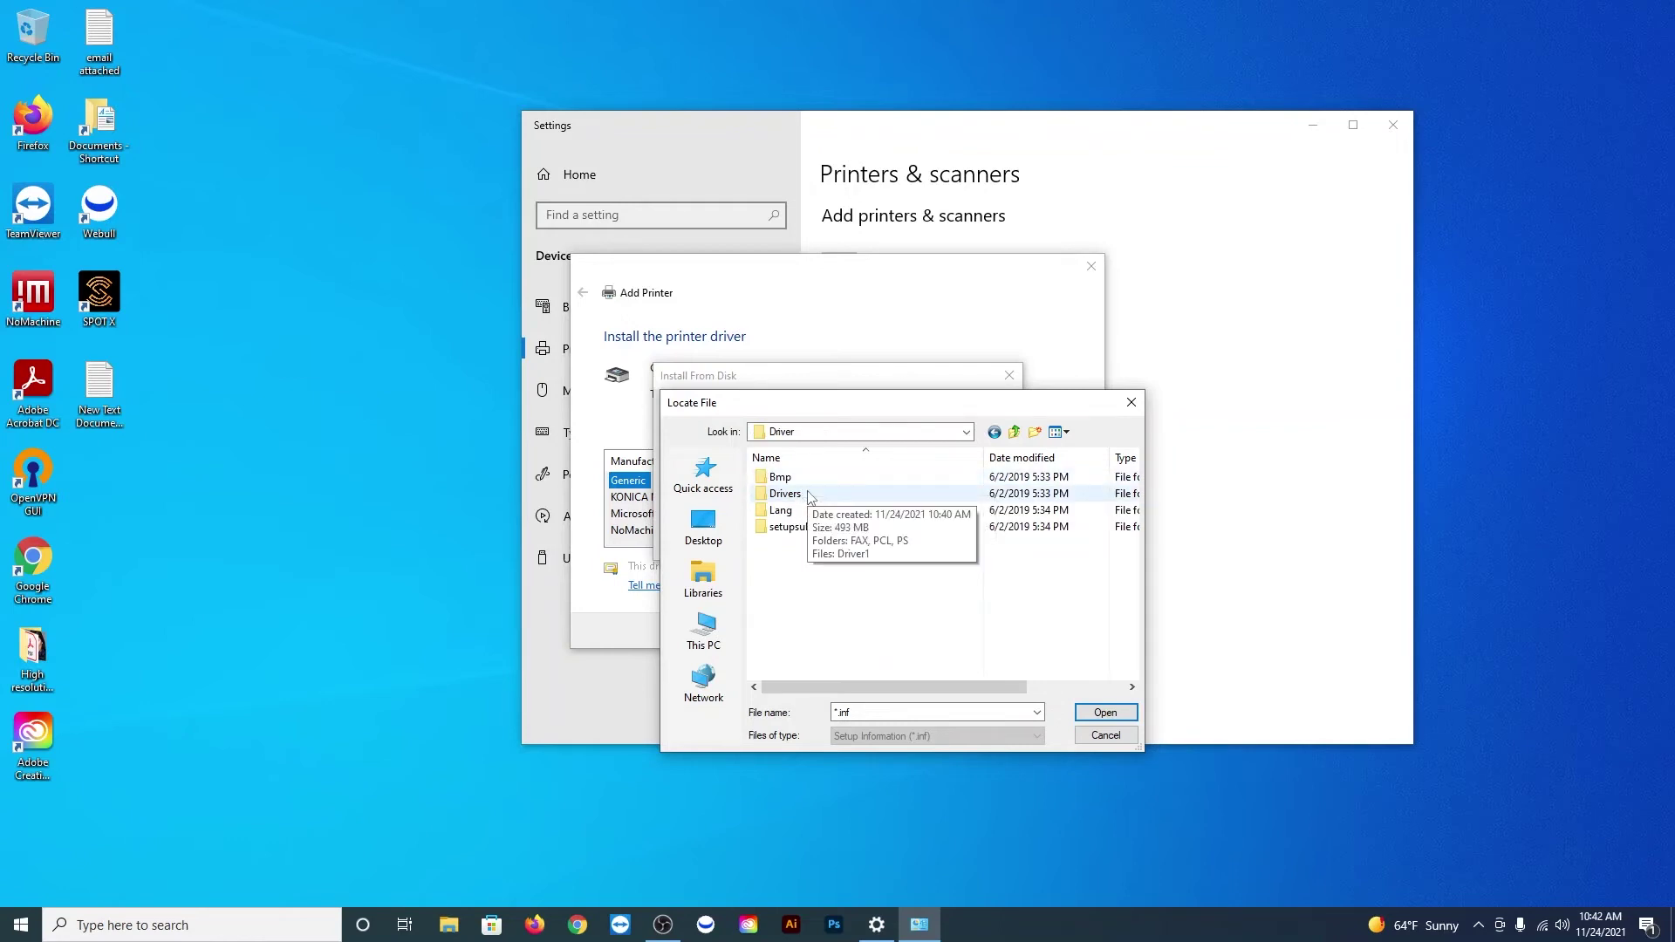
{"action": "double_click", "coordinate": [810, 497]}
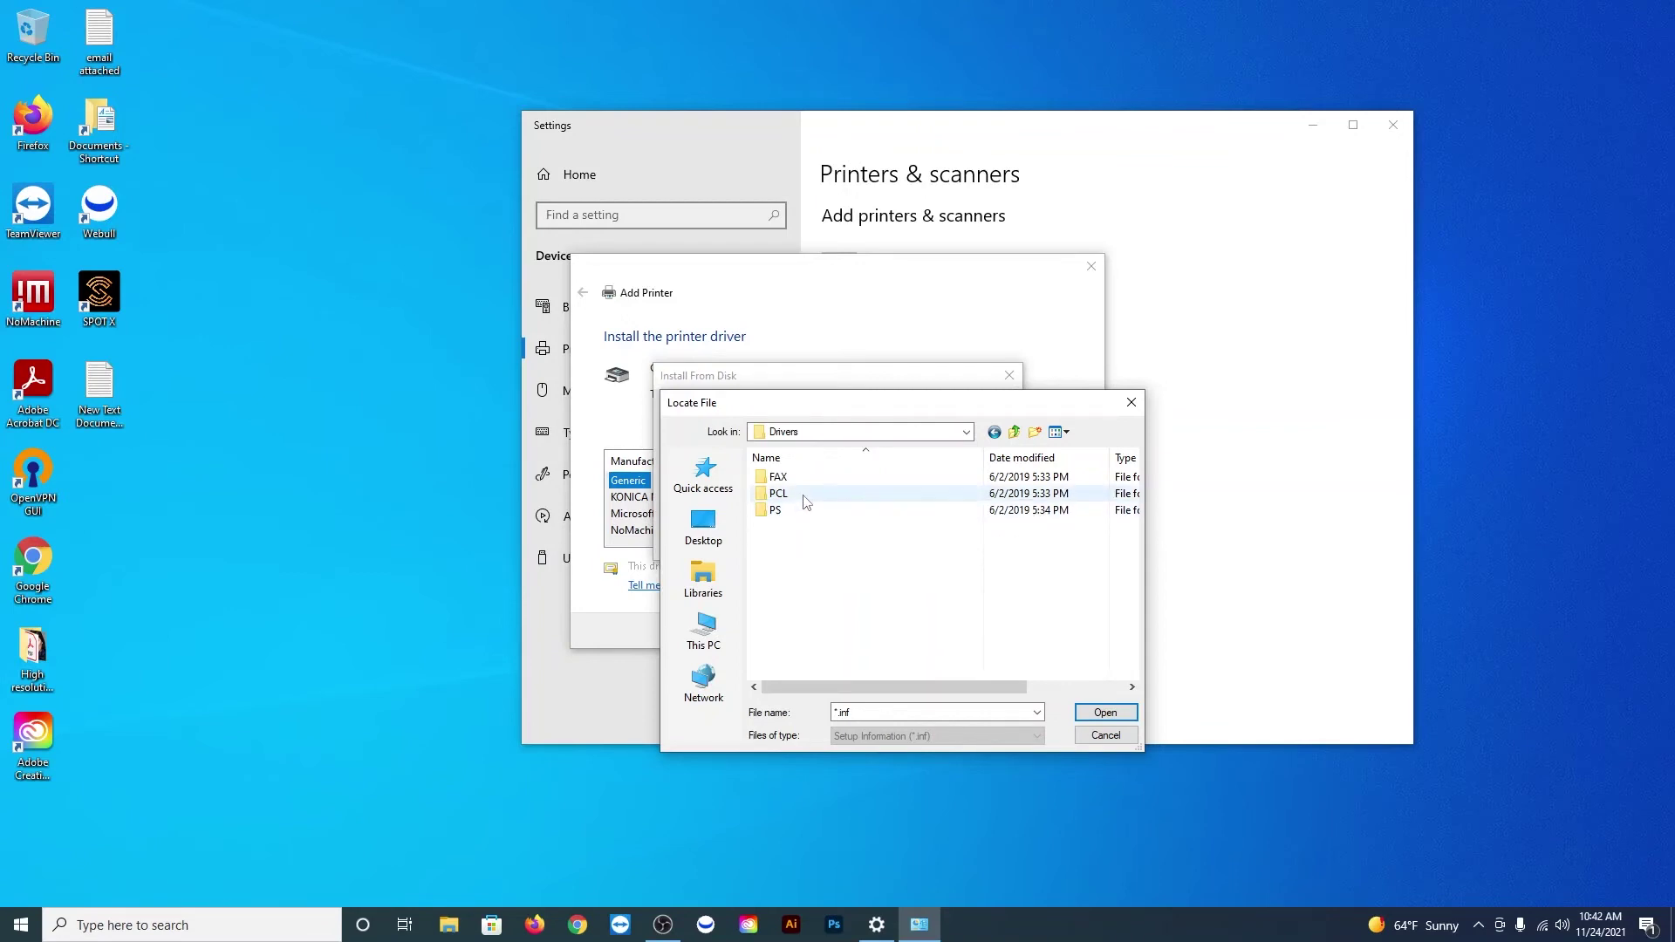
Step: Select the .inf file in PCL > EN > Win_x64 and load it as the driver source
{"action": "left_click", "coordinate": [807, 499]}
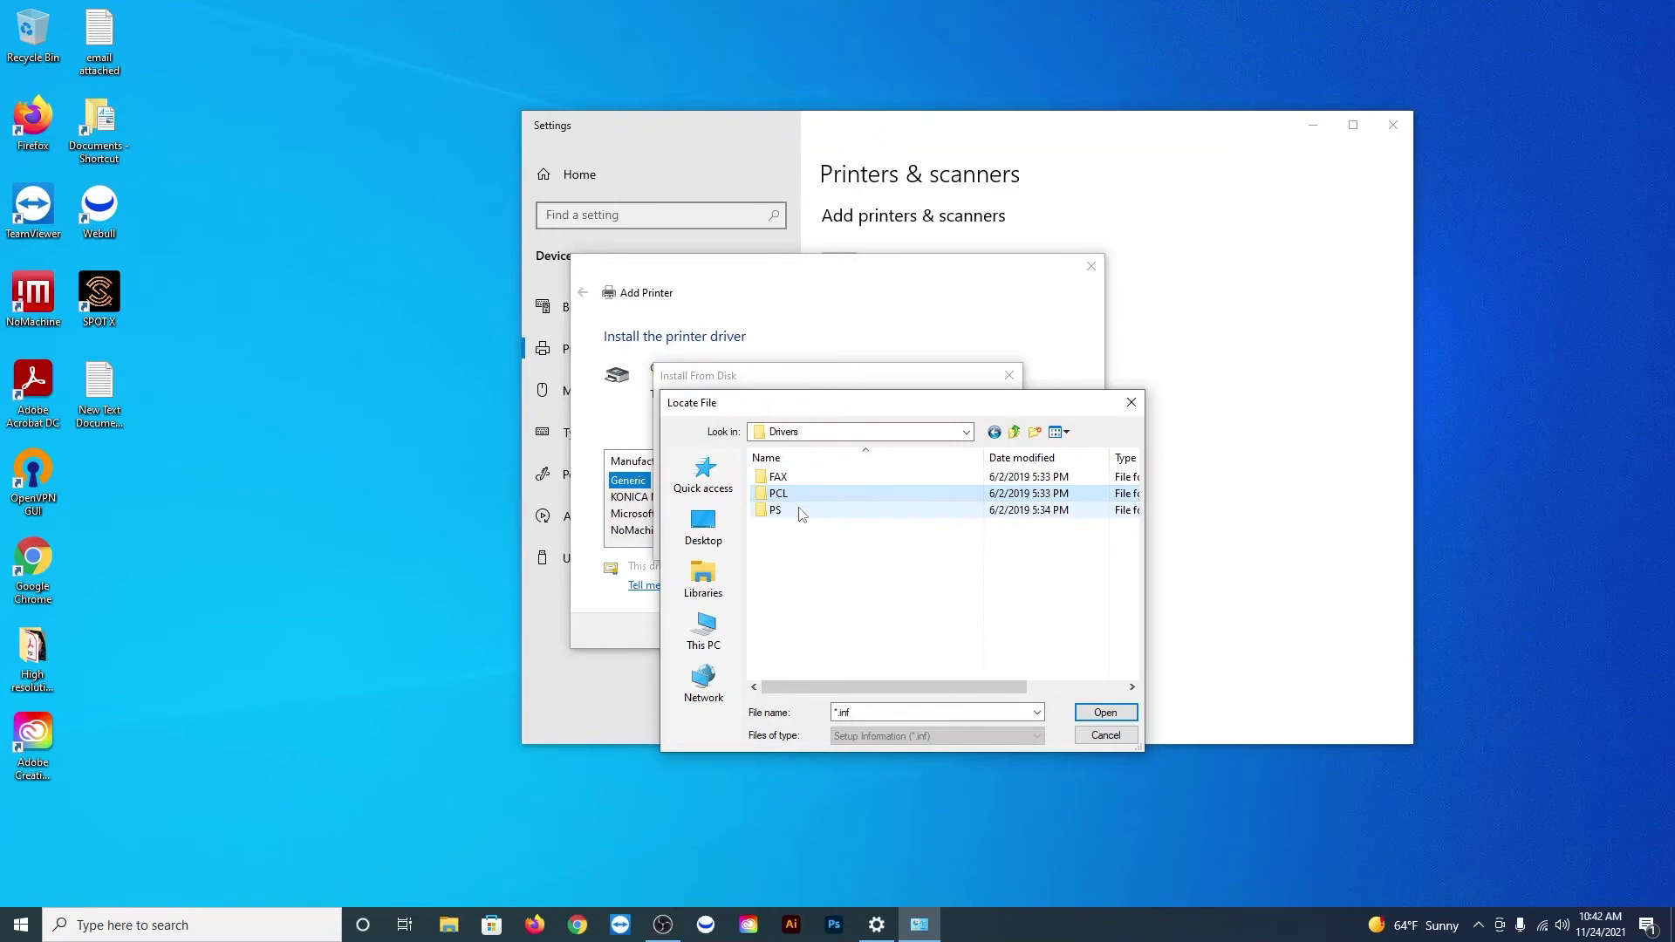
{"action": "double_click", "coordinate": [806, 499]}
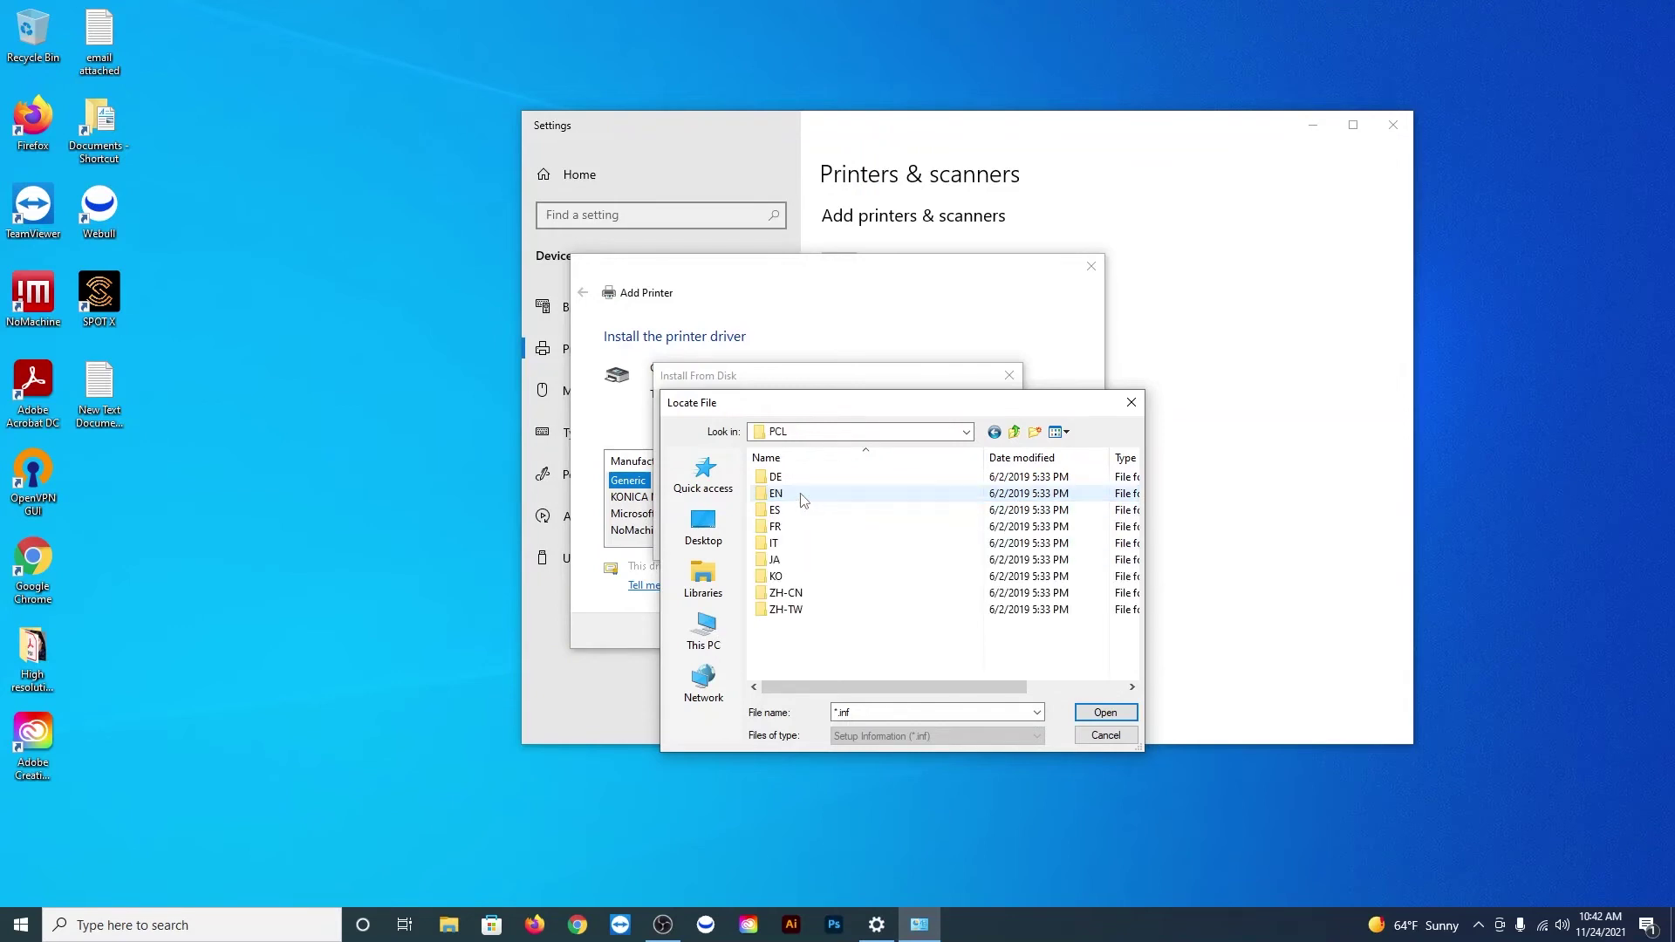
{"action": "double_click", "coordinate": [803, 497]}
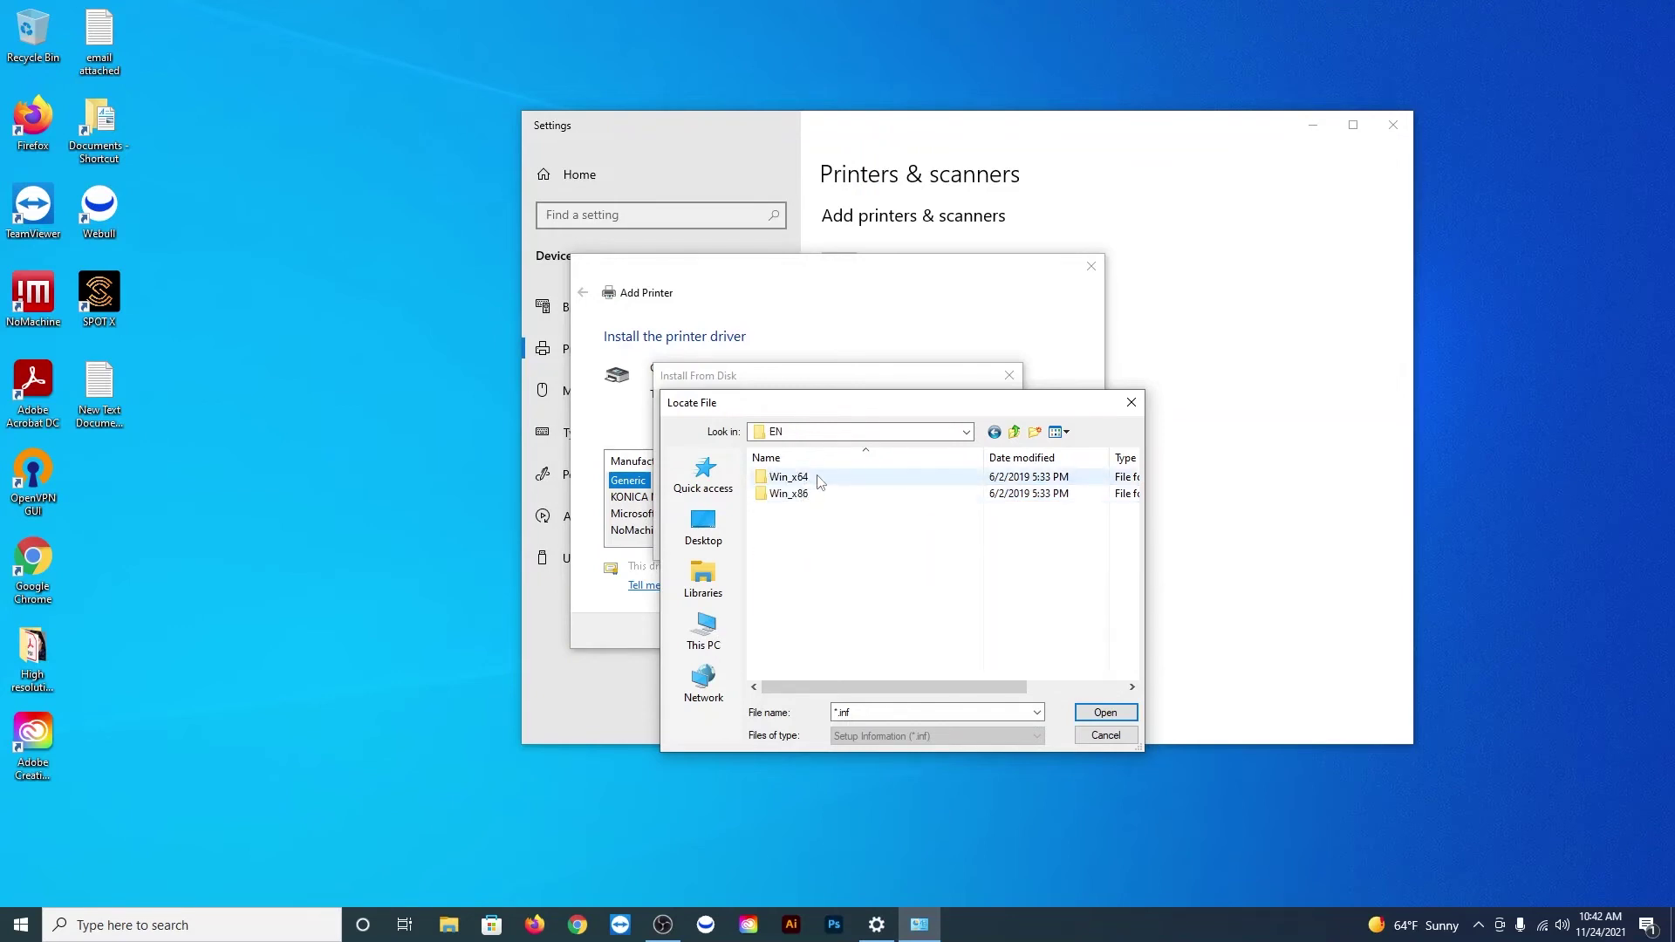
{"action": "double_click", "coordinate": [820, 482]}
{"action": "left_click", "coordinate": [803, 479]}
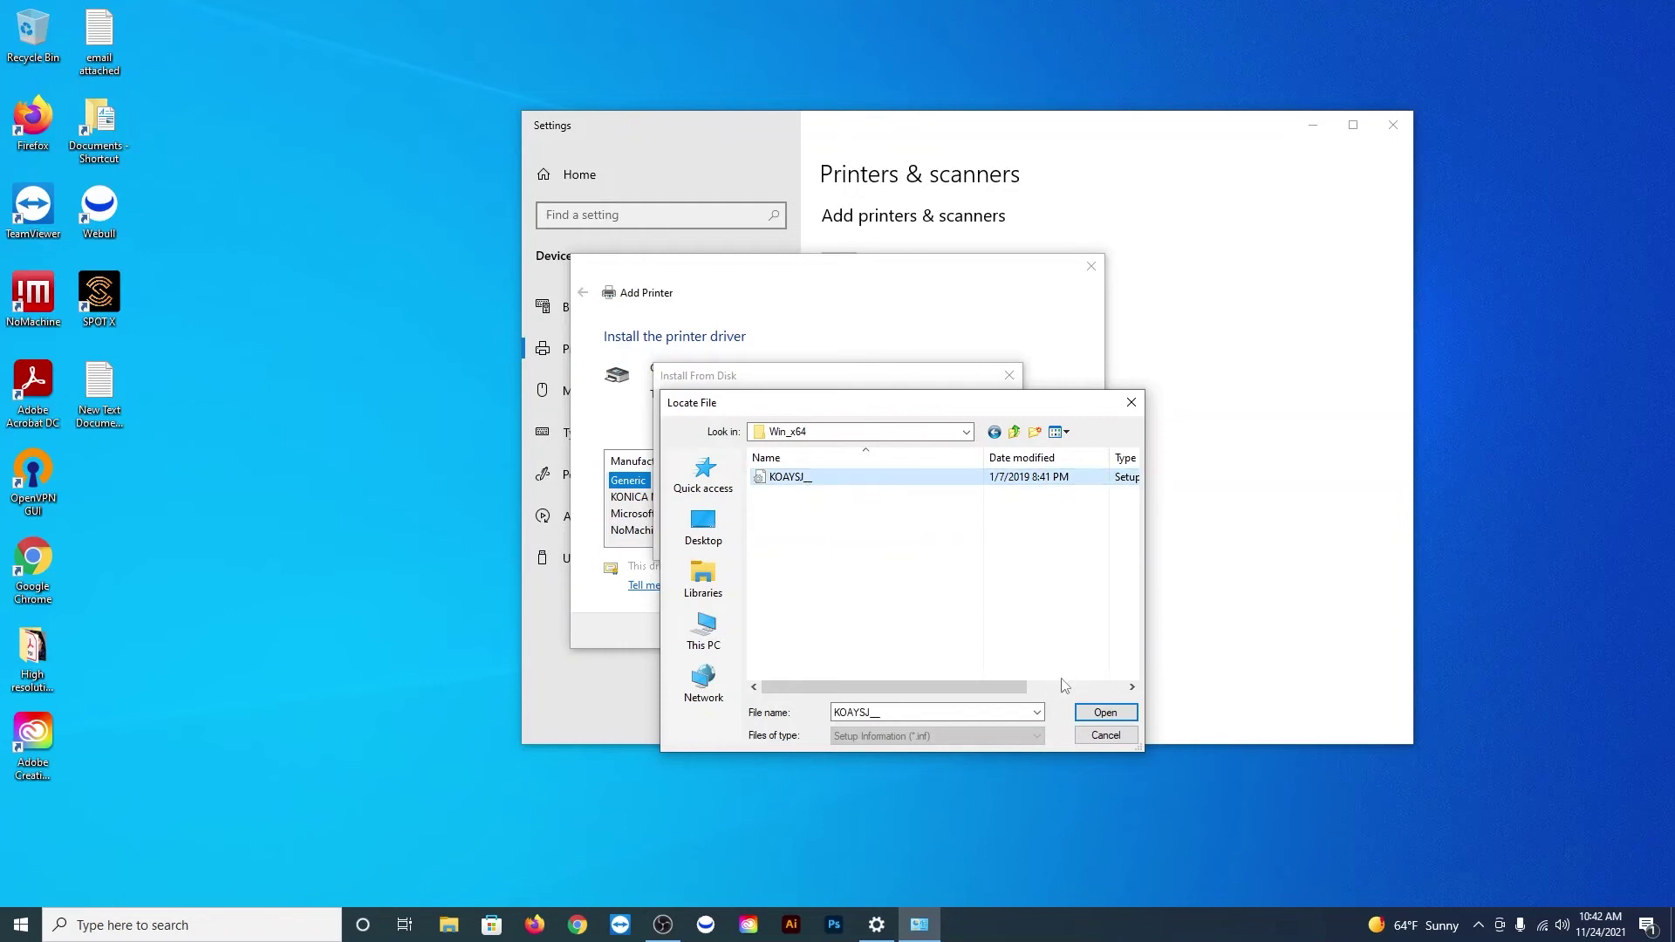
{"action": "left_click", "coordinate": [1106, 713]}
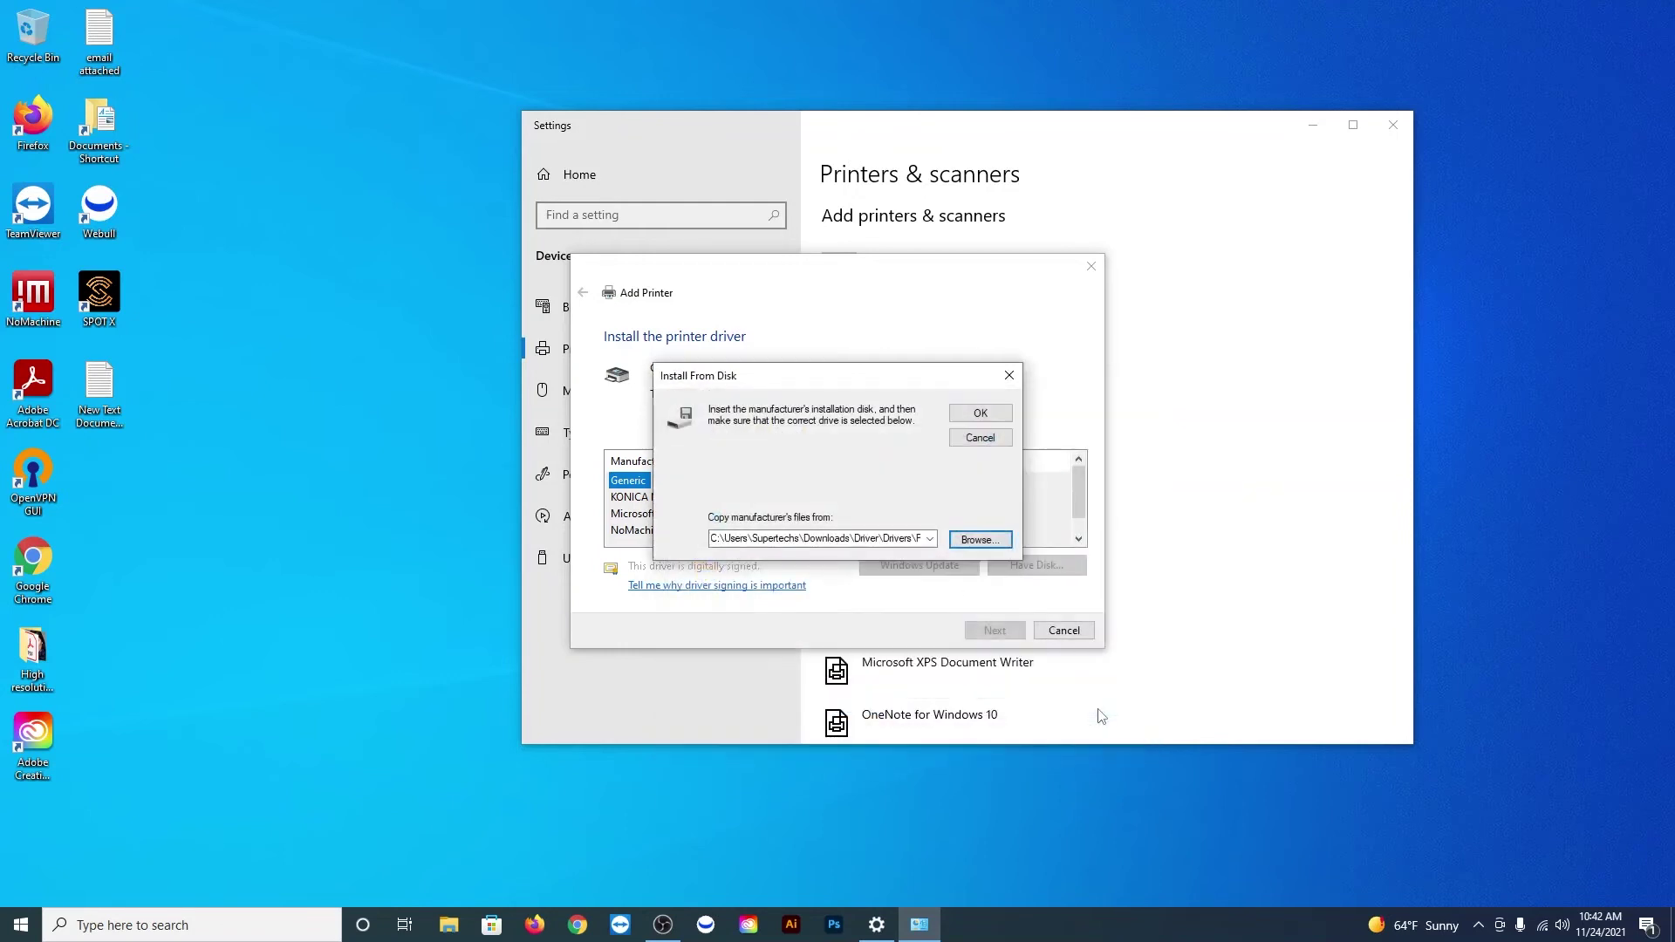
{"action": "left_click", "coordinate": [980, 413]}
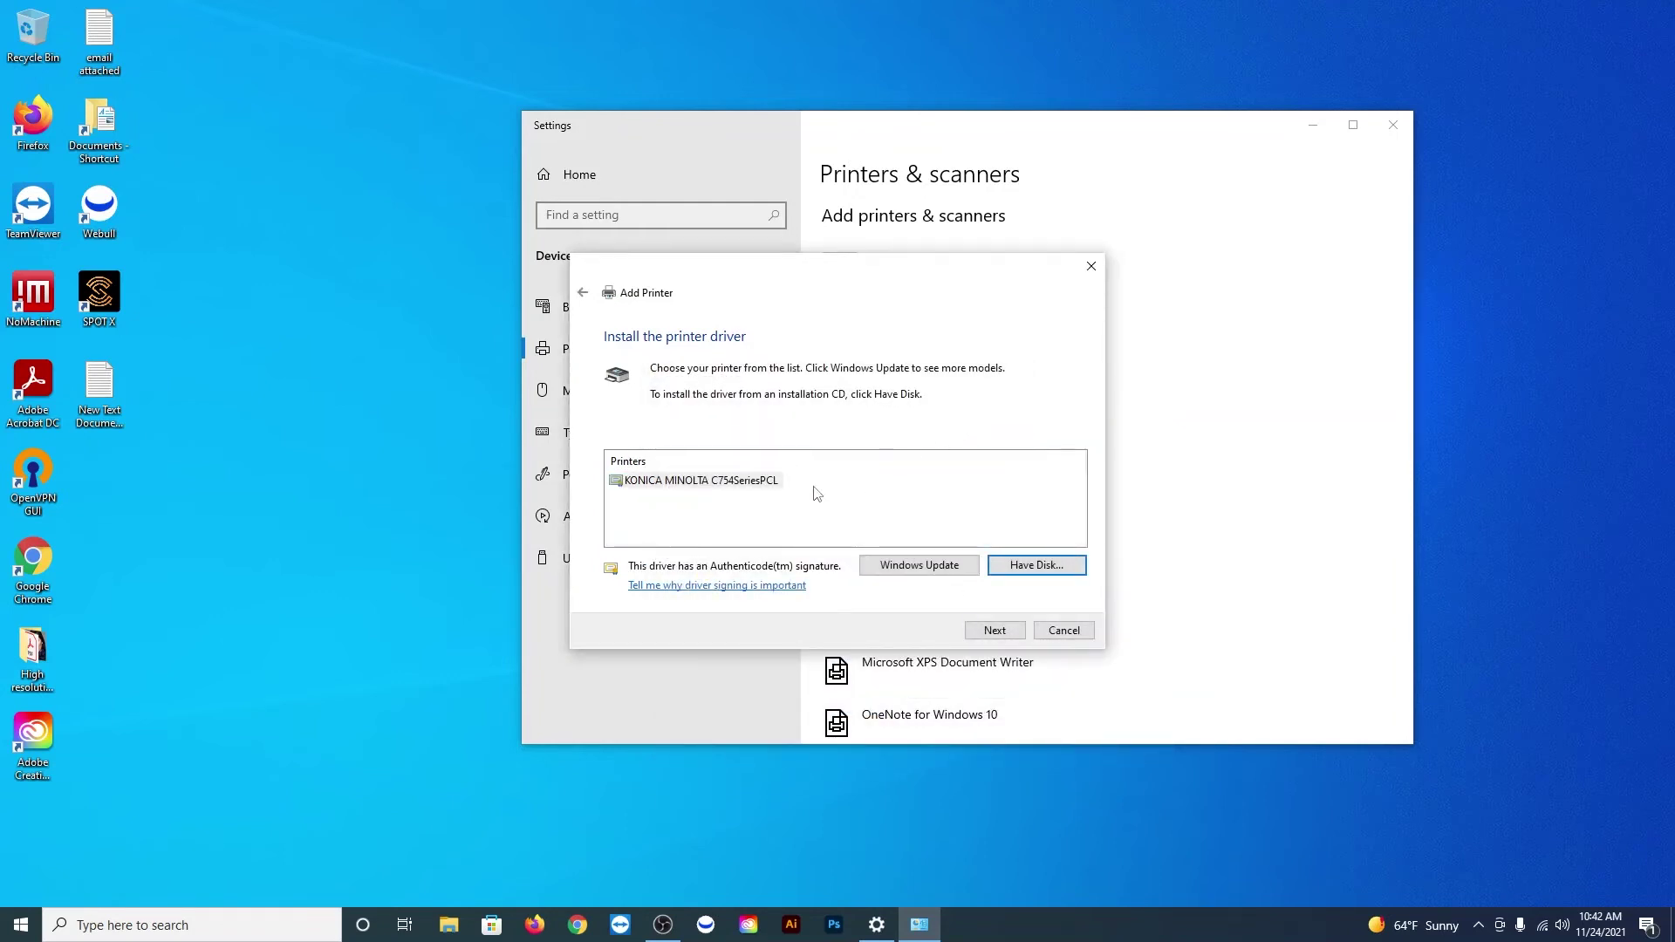
Step: Pick the KONICA MINOLTA C754SeriesPCL driver and name the printer 'Production Copier Copier'
{"action": "left_click", "coordinate": [746, 484]}
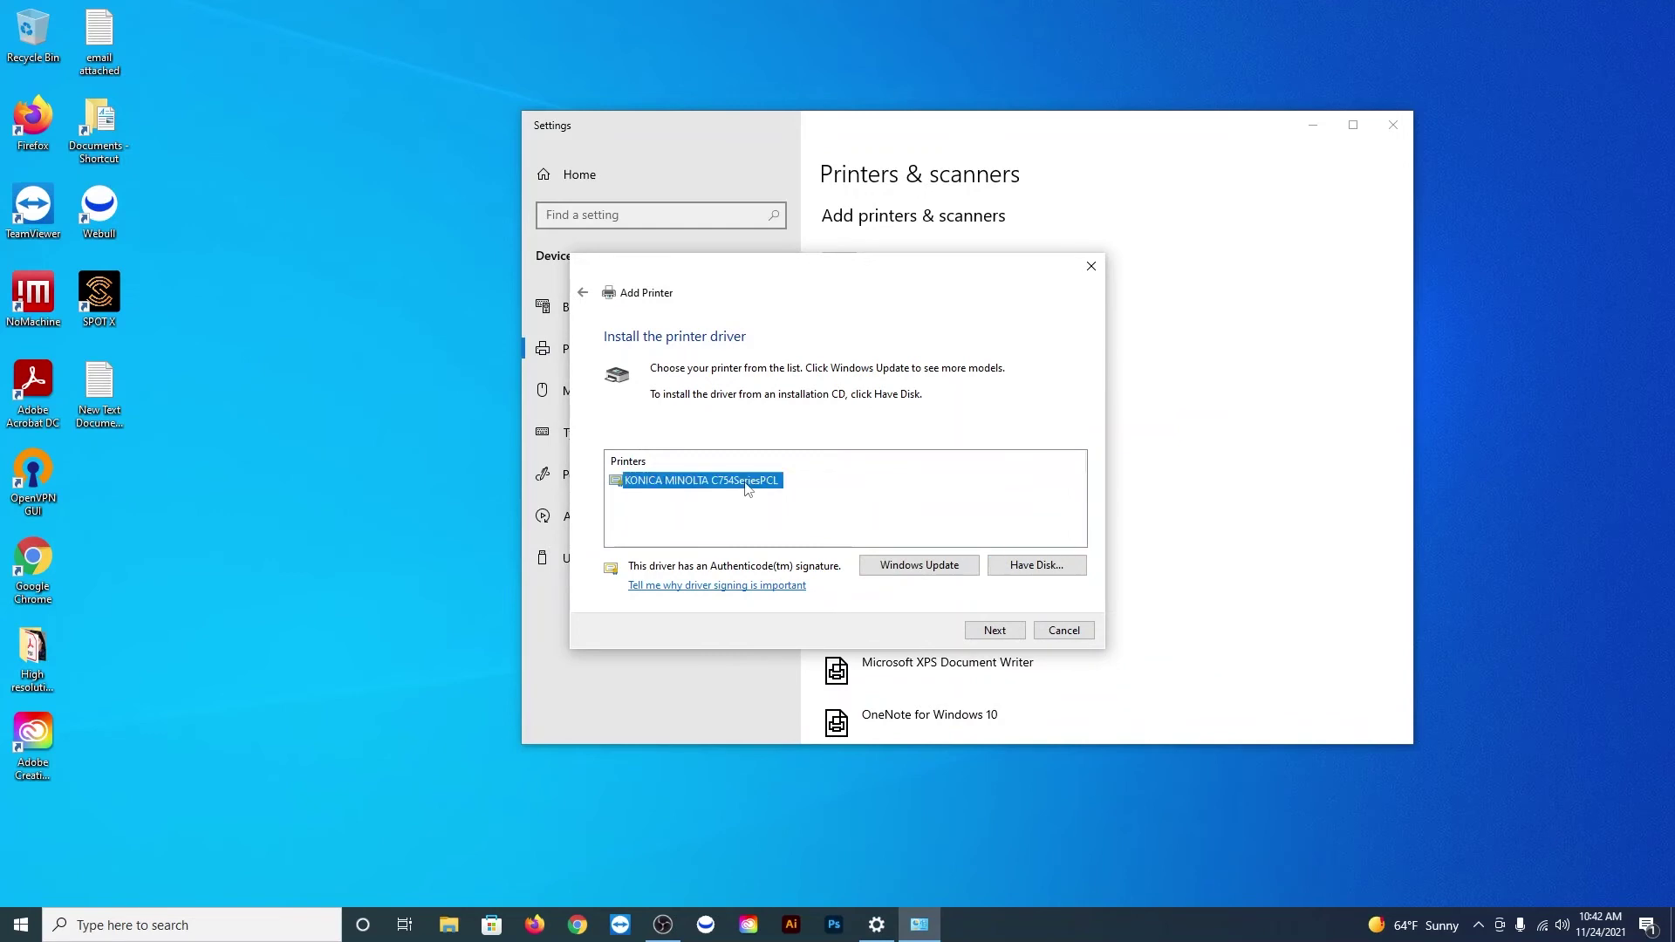
{"action": "left_click", "coordinate": [997, 630]}
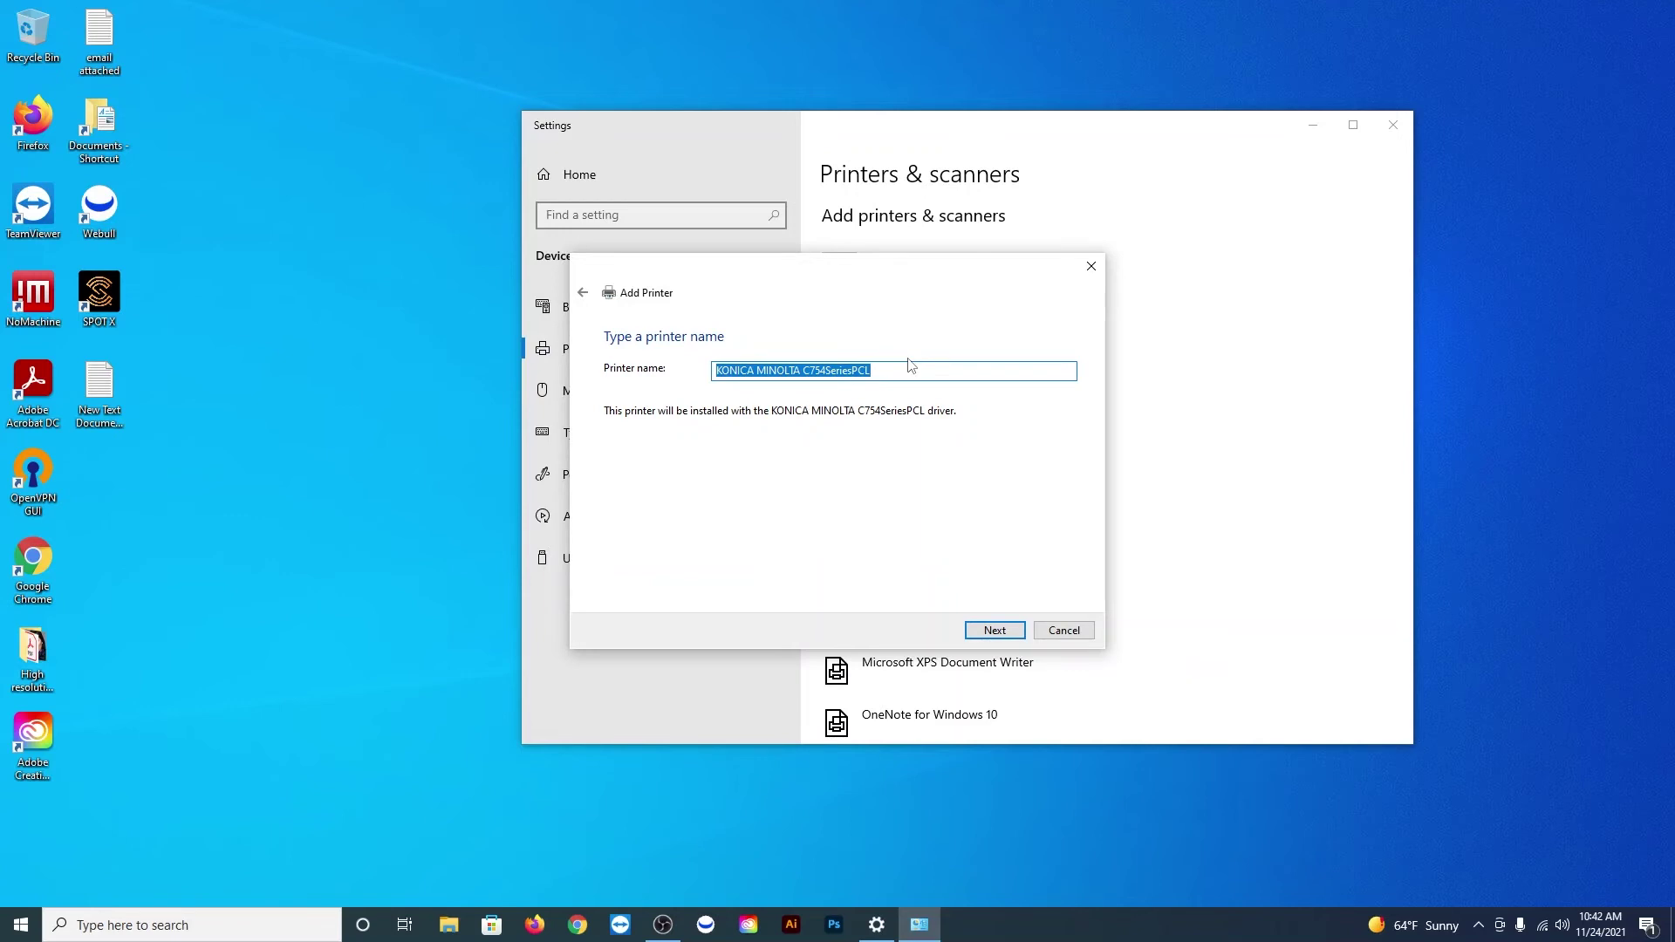
{"action": "type", "text": "Production Copier Copier"}
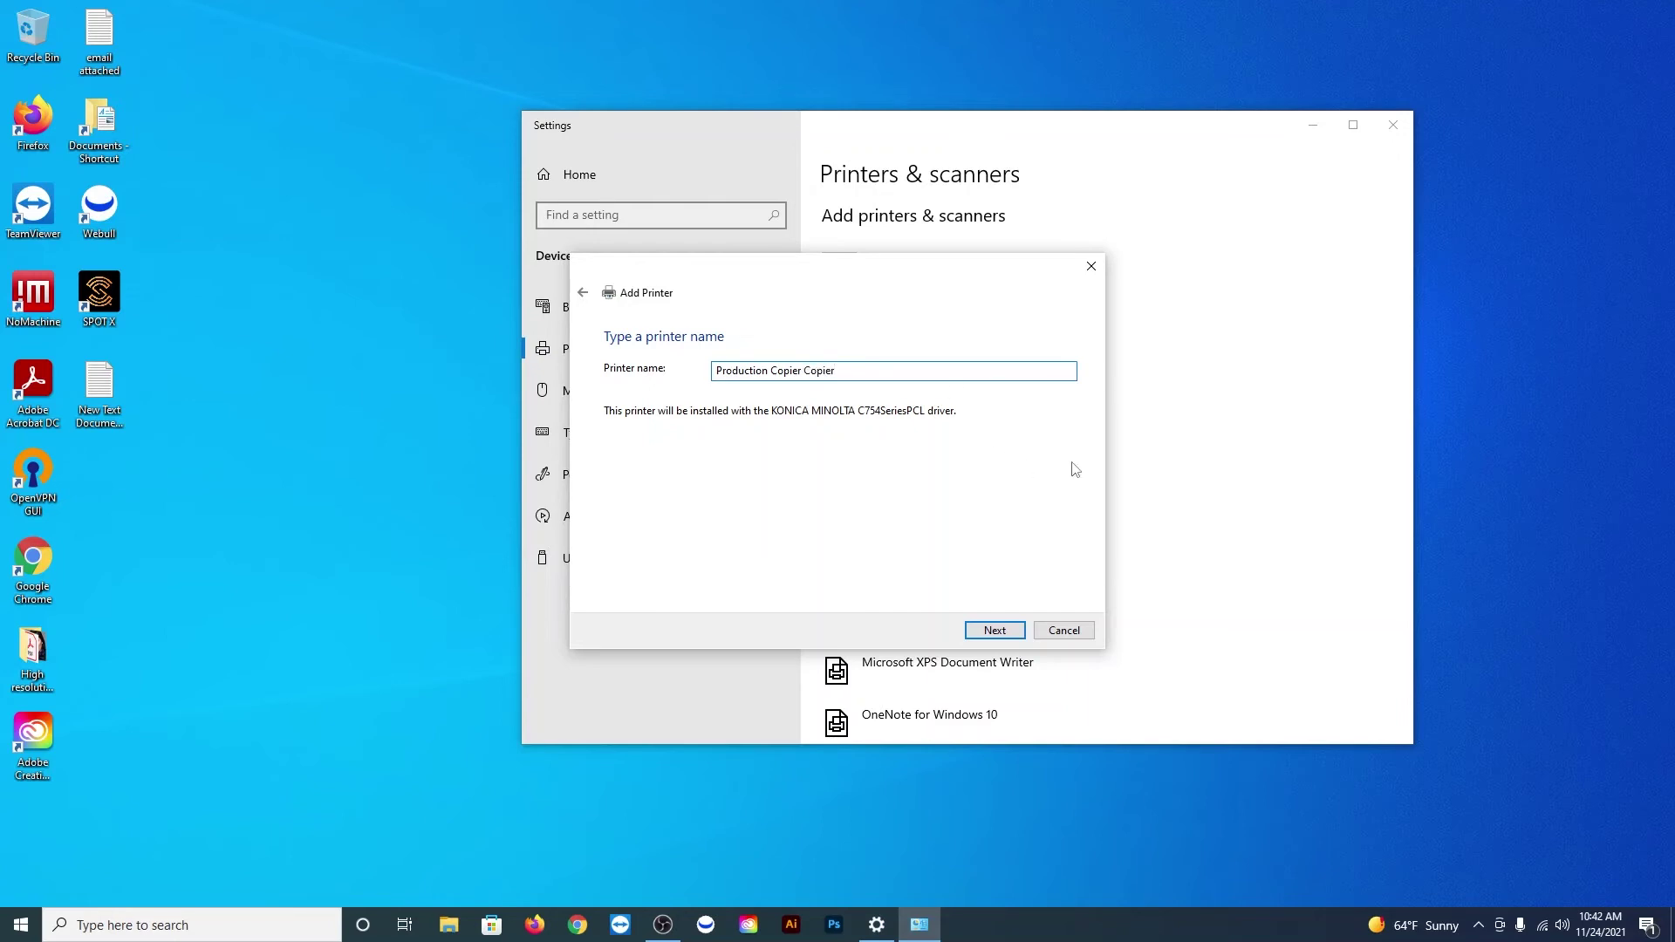
{"action": "left_click", "coordinate": [994, 630]}
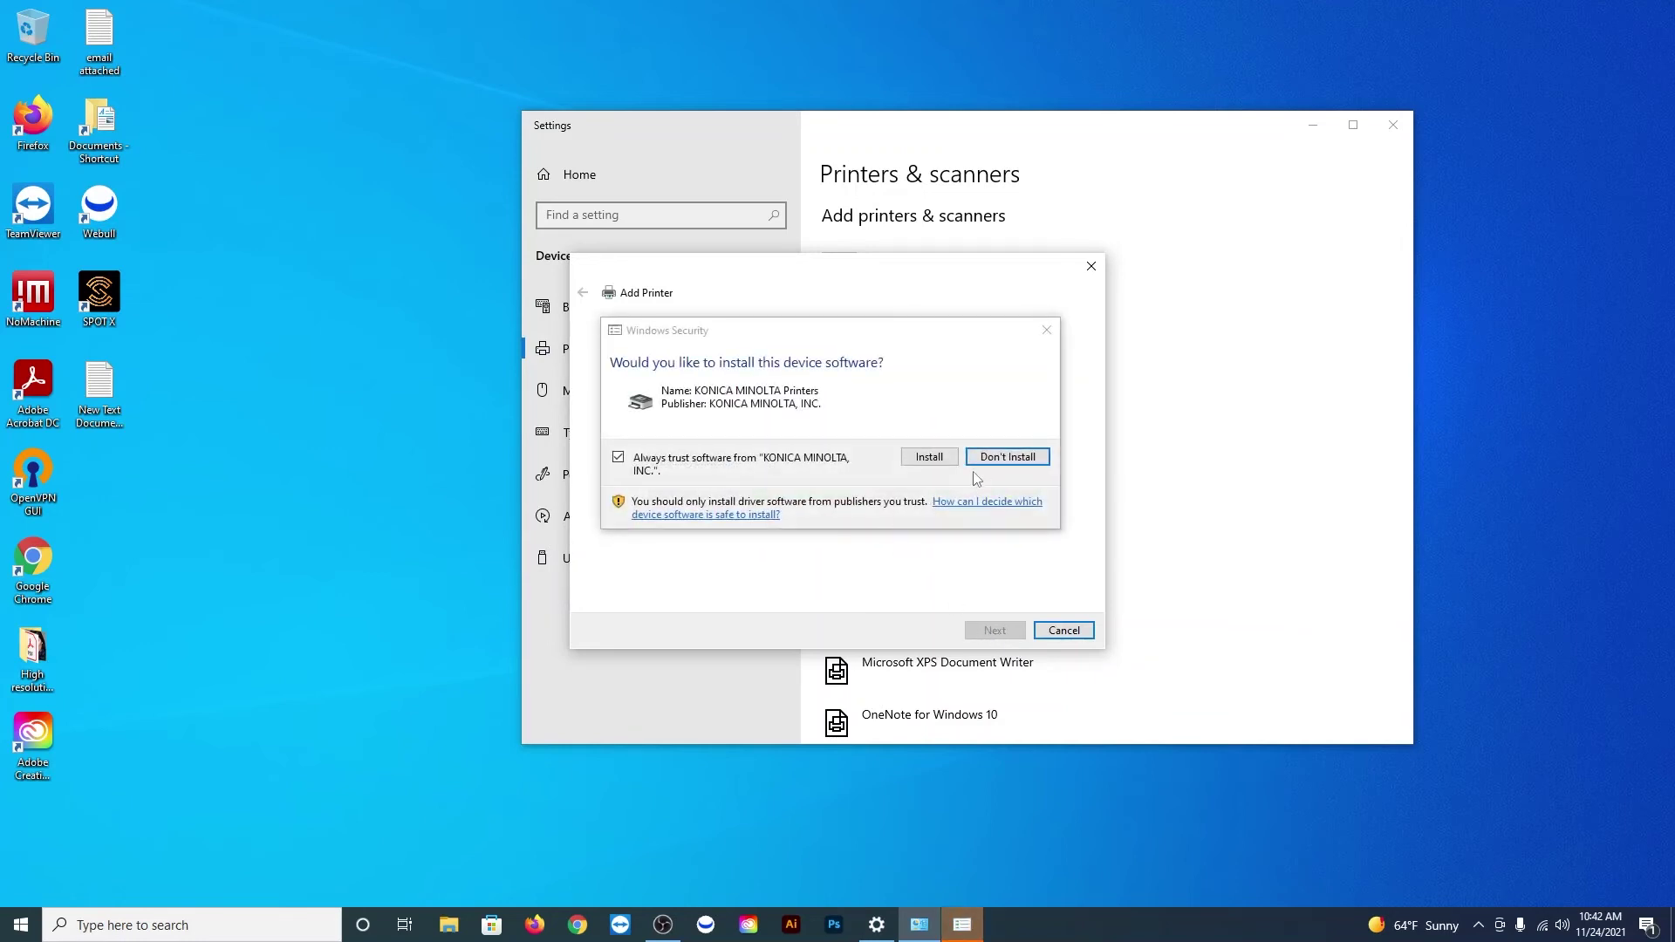
Step: Install the Konica Minolta driver, leave the printer unshared, and print a test page
{"action": "left_click", "coordinate": [929, 459]}
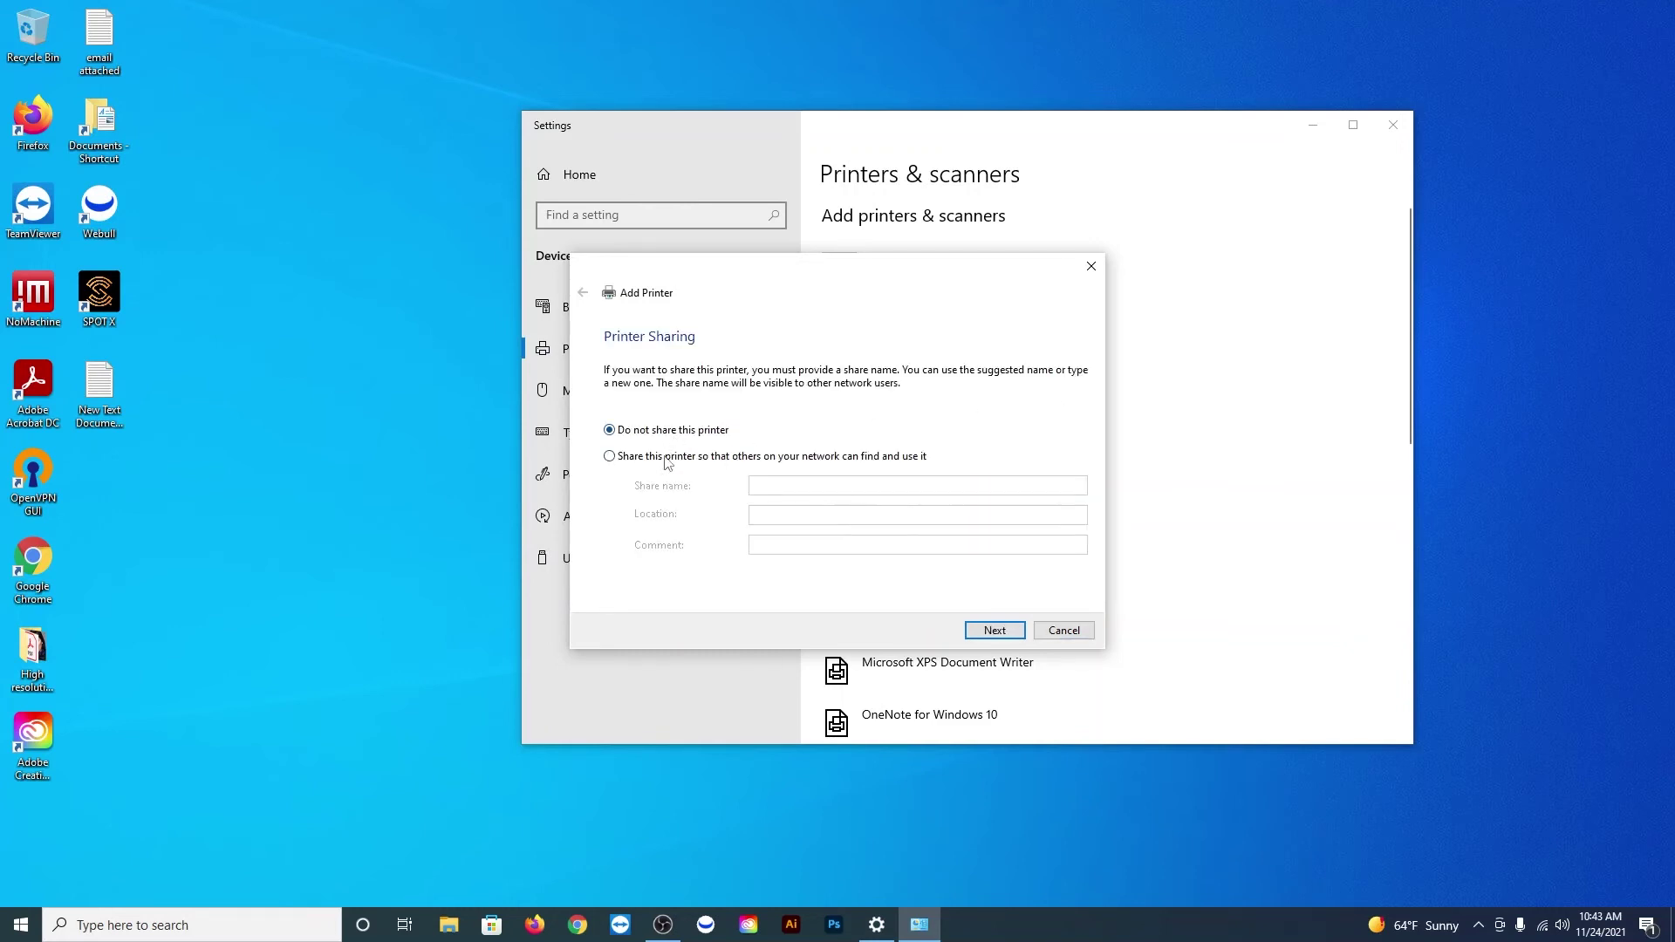
{"action": "left_click", "coordinate": [668, 430]}
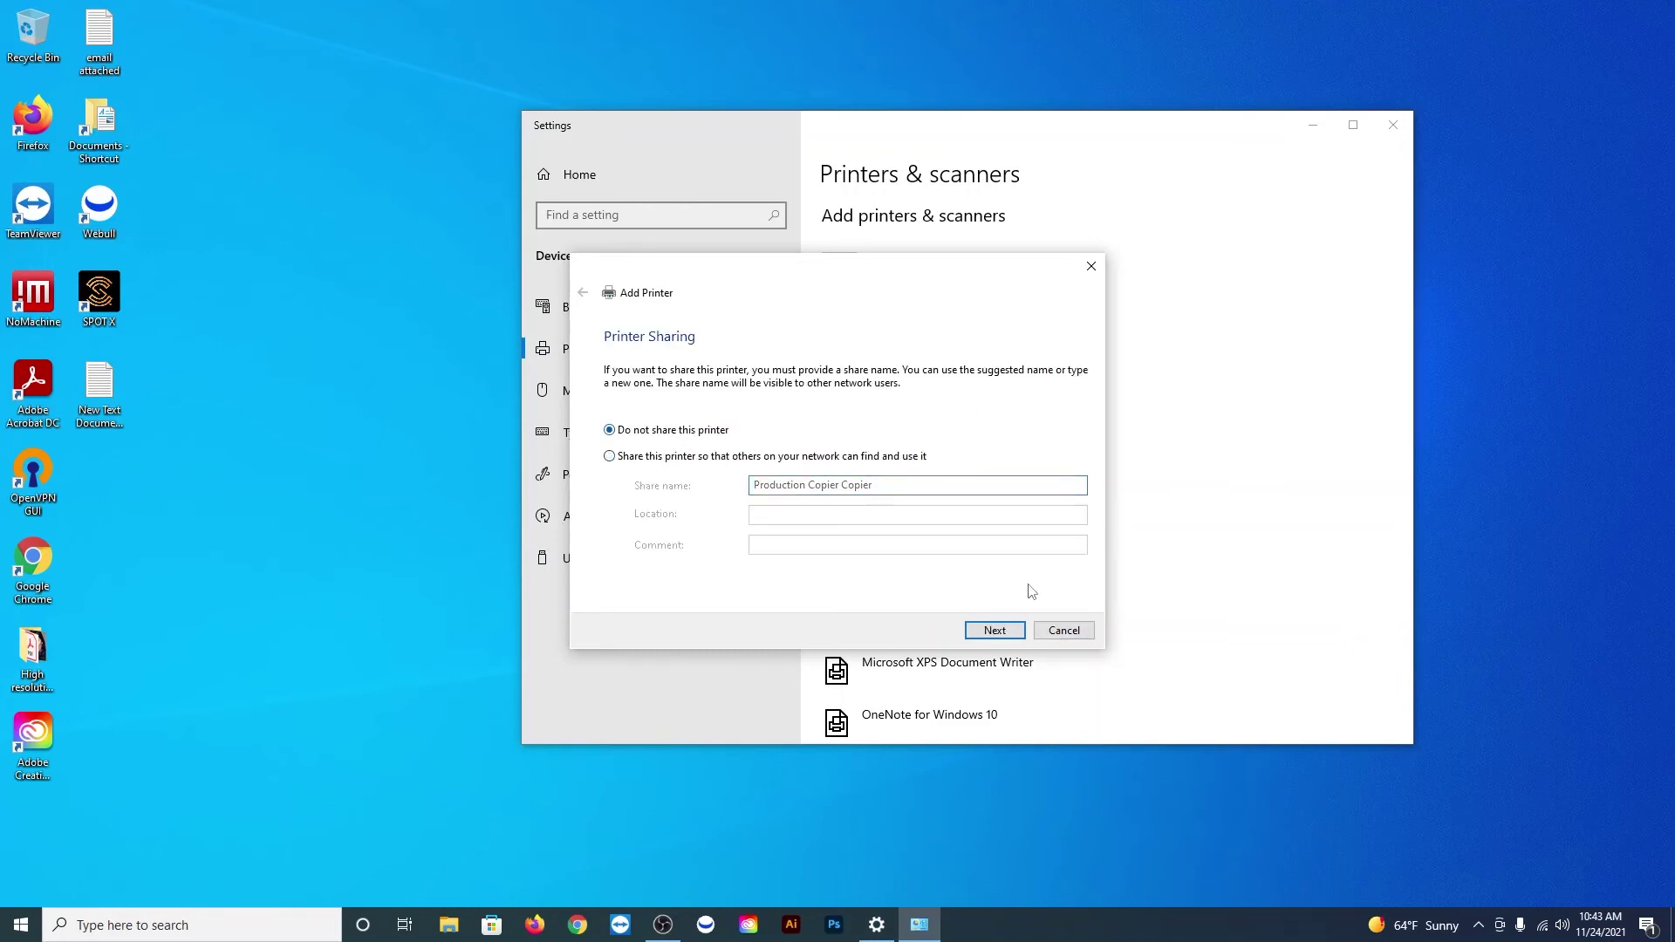
{"action": "left_click", "coordinate": [1010, 632]}
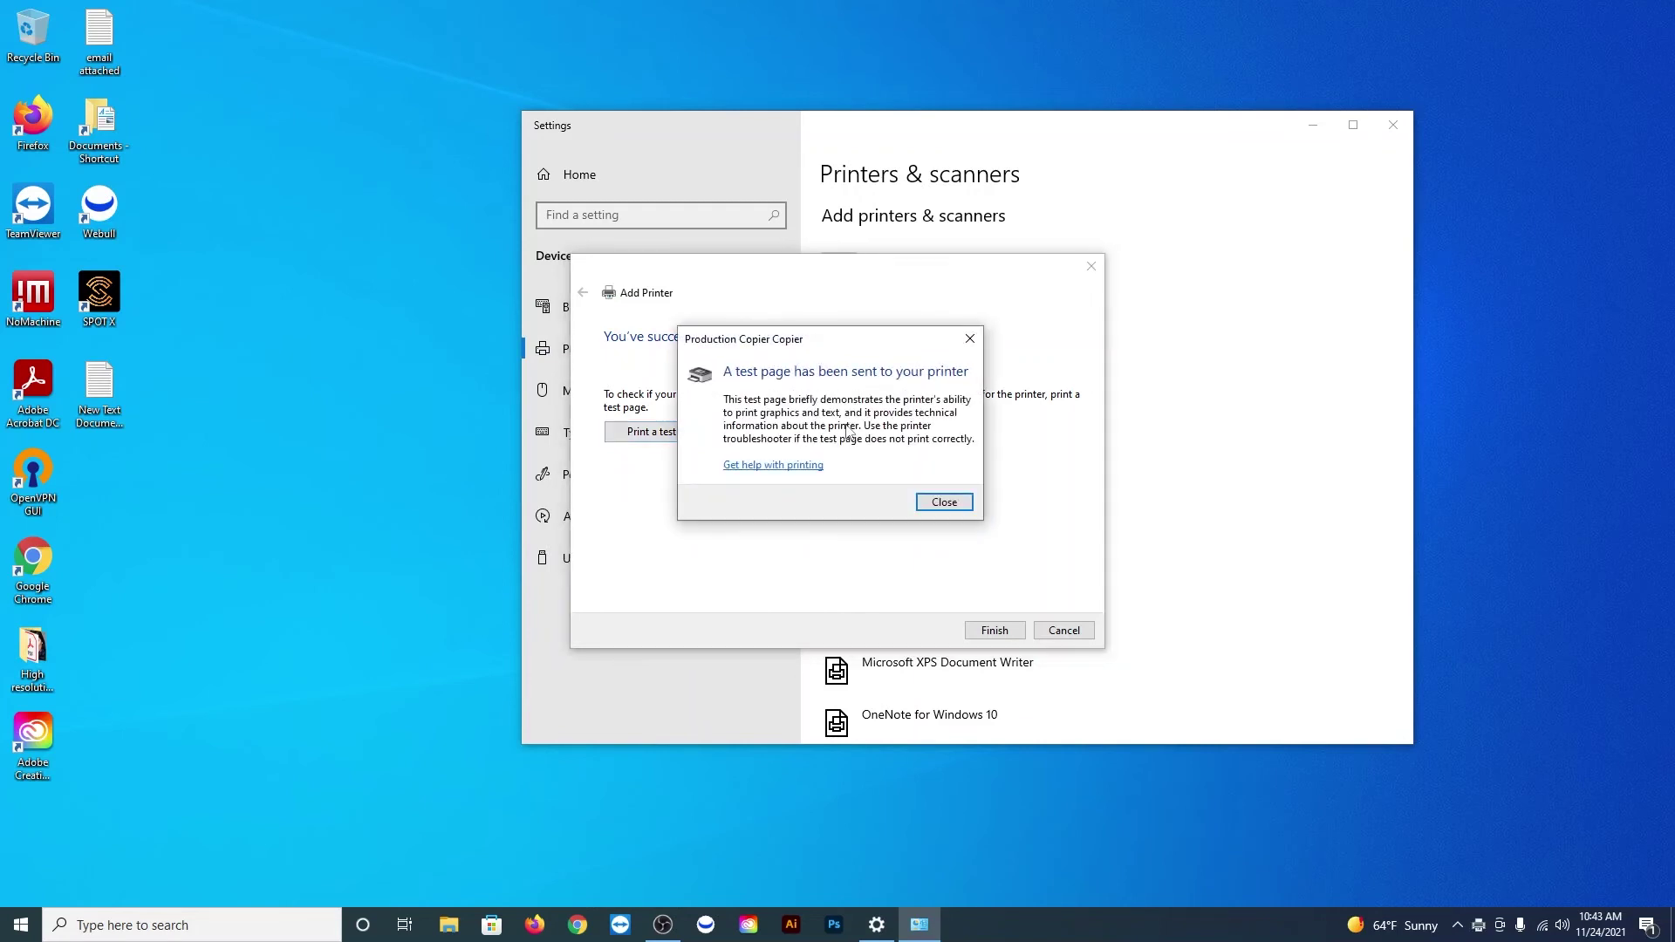
{"action": "left_click", "coordinate": [945, 503]}
Step: Finish adding the printer and go to Production Copier Copier's management page
{"action": "left_click", "coordinate": [995, 630]}
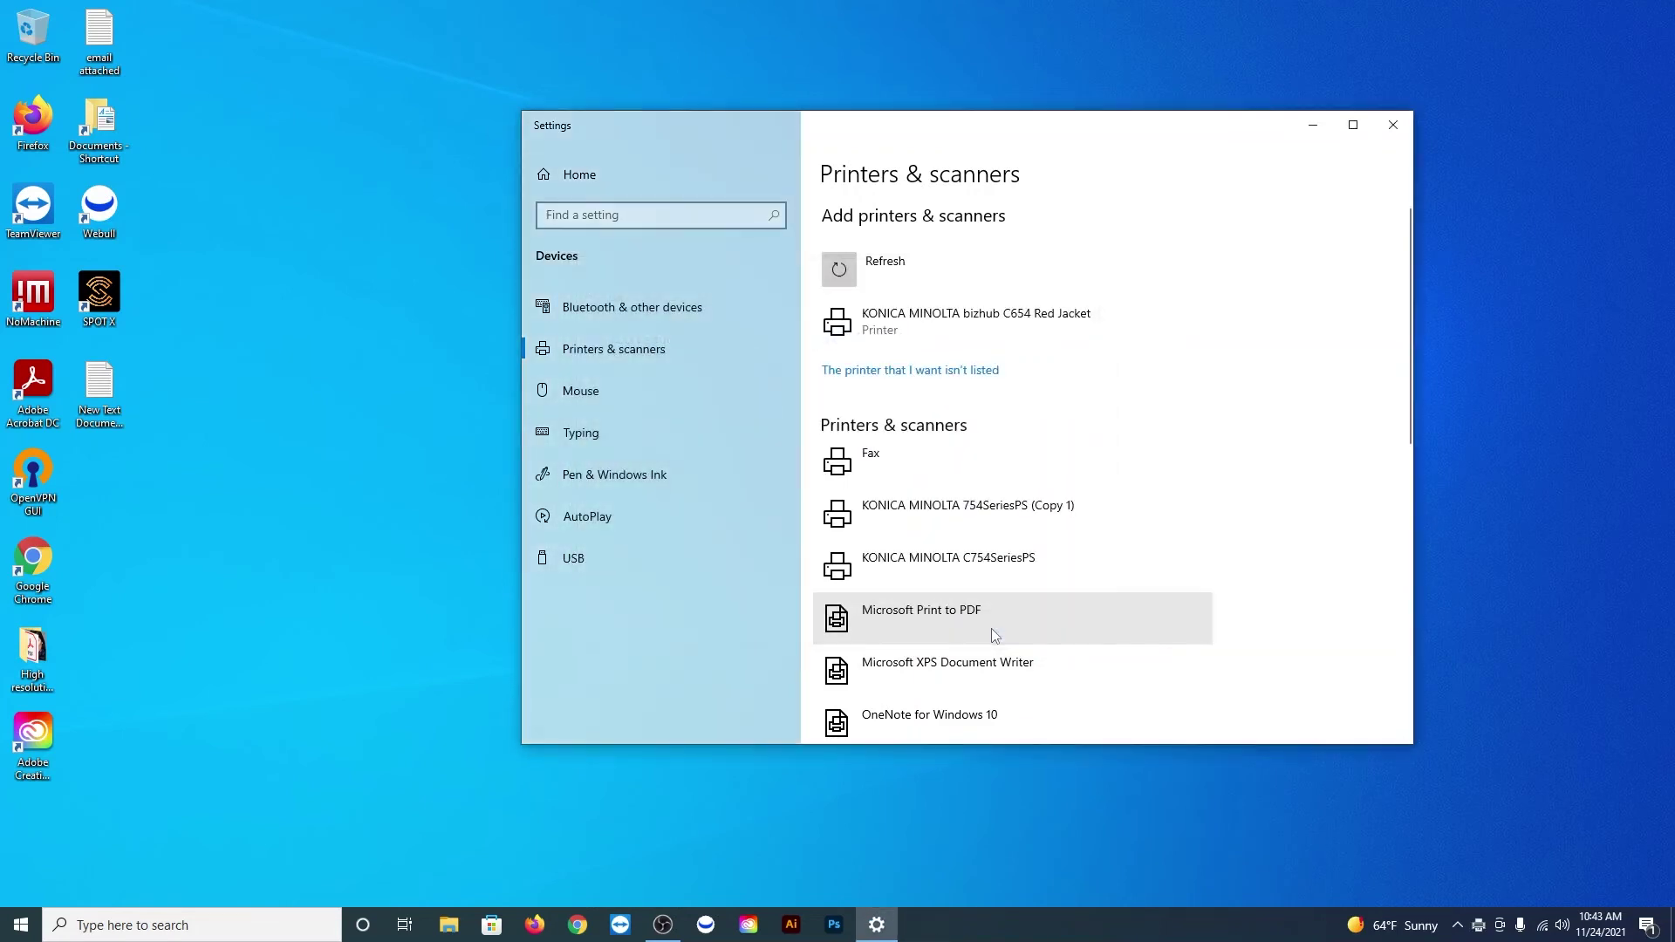
{"action": "scroll", "coordinate": [1175, 537], "scroll_direction": "down", "scroll_amount": 3}
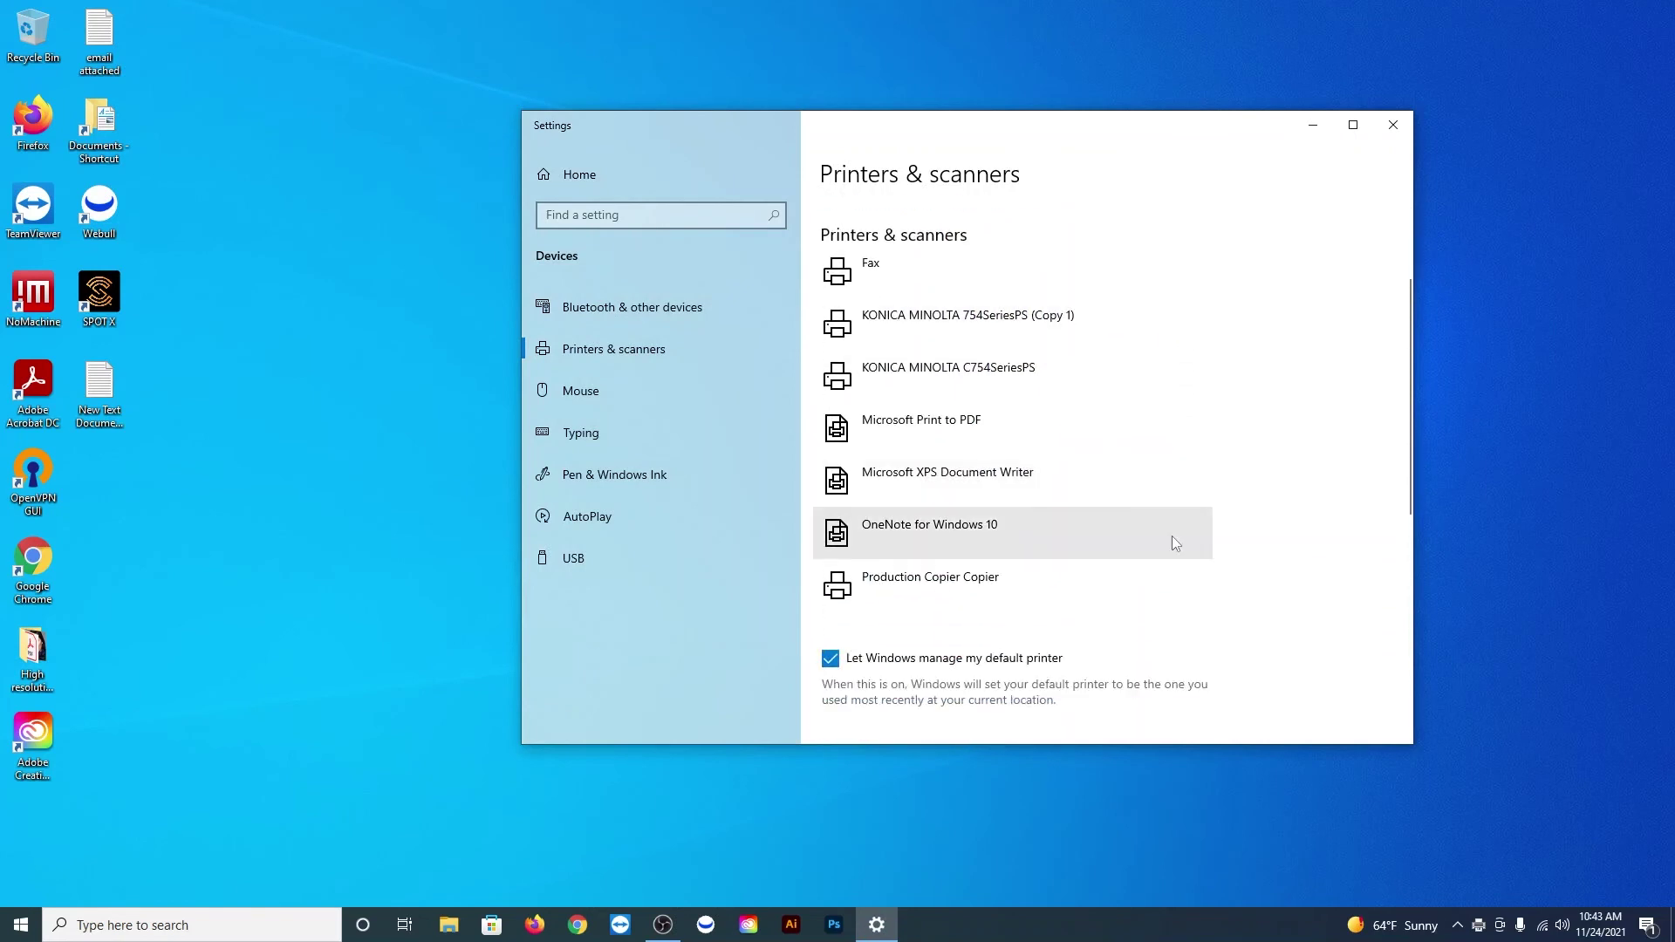
{"action": "scroll", "coordinate": [1084, 590], "scroll_direction": "down", "scroll_amount": 2}
{"action": "left_click", "coordinate": [1060, 547]}
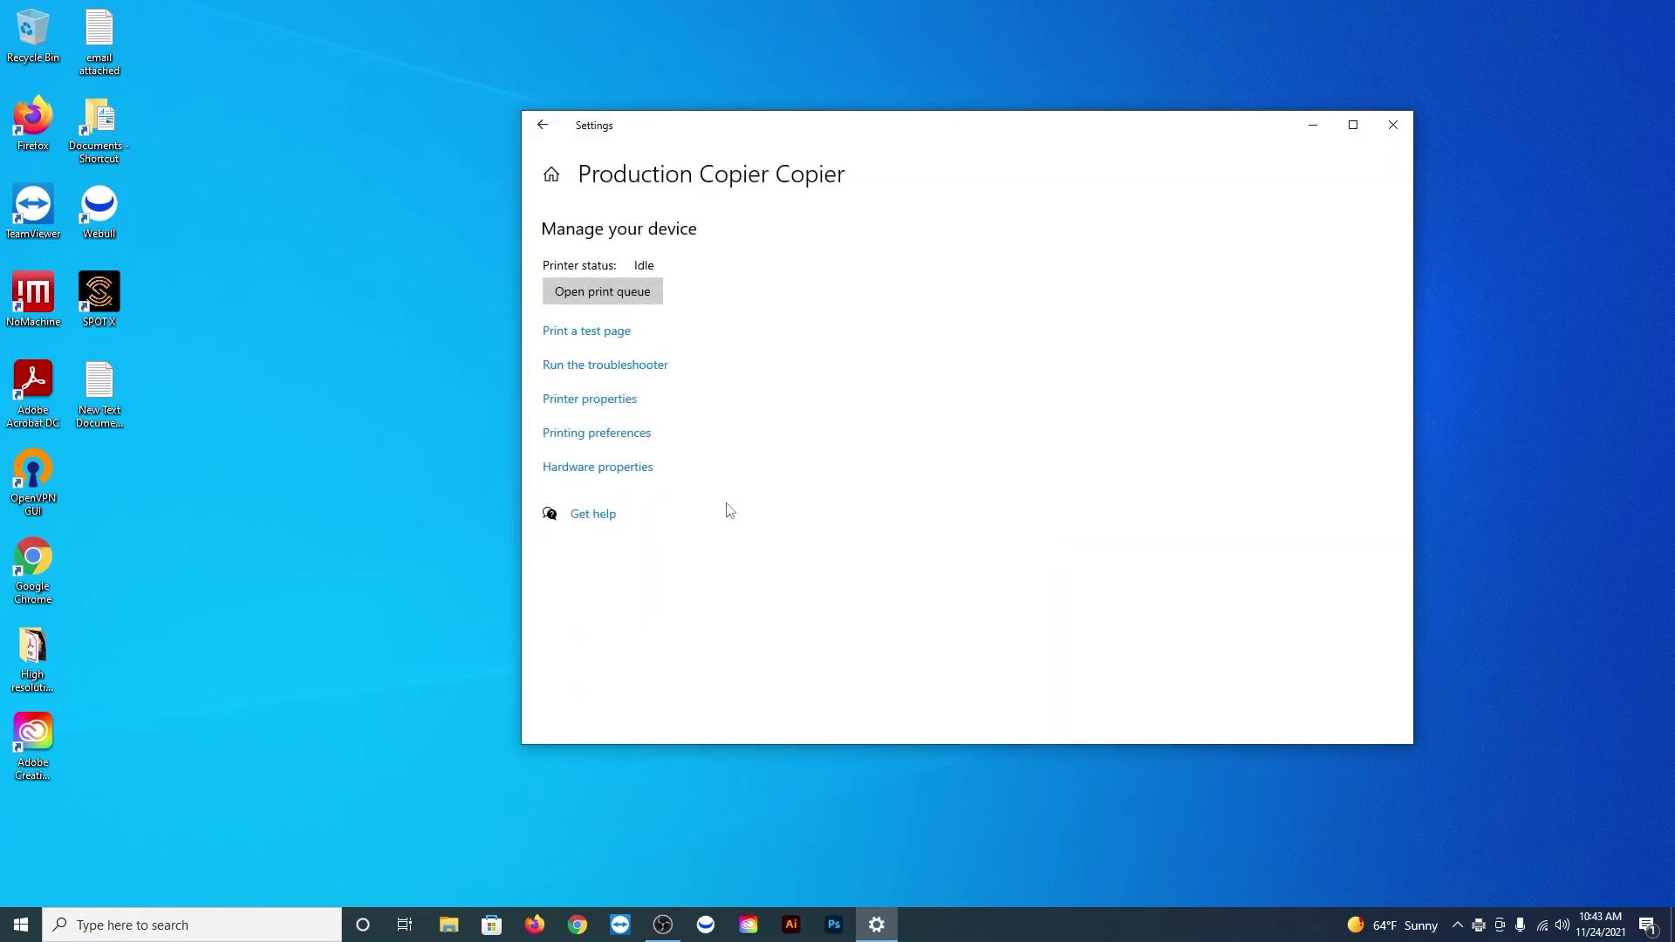
Step: Review the printer properties, bring up Printing preferences, and close the Settings window
{"action": "left_click", "coordinate": [600, 401]}
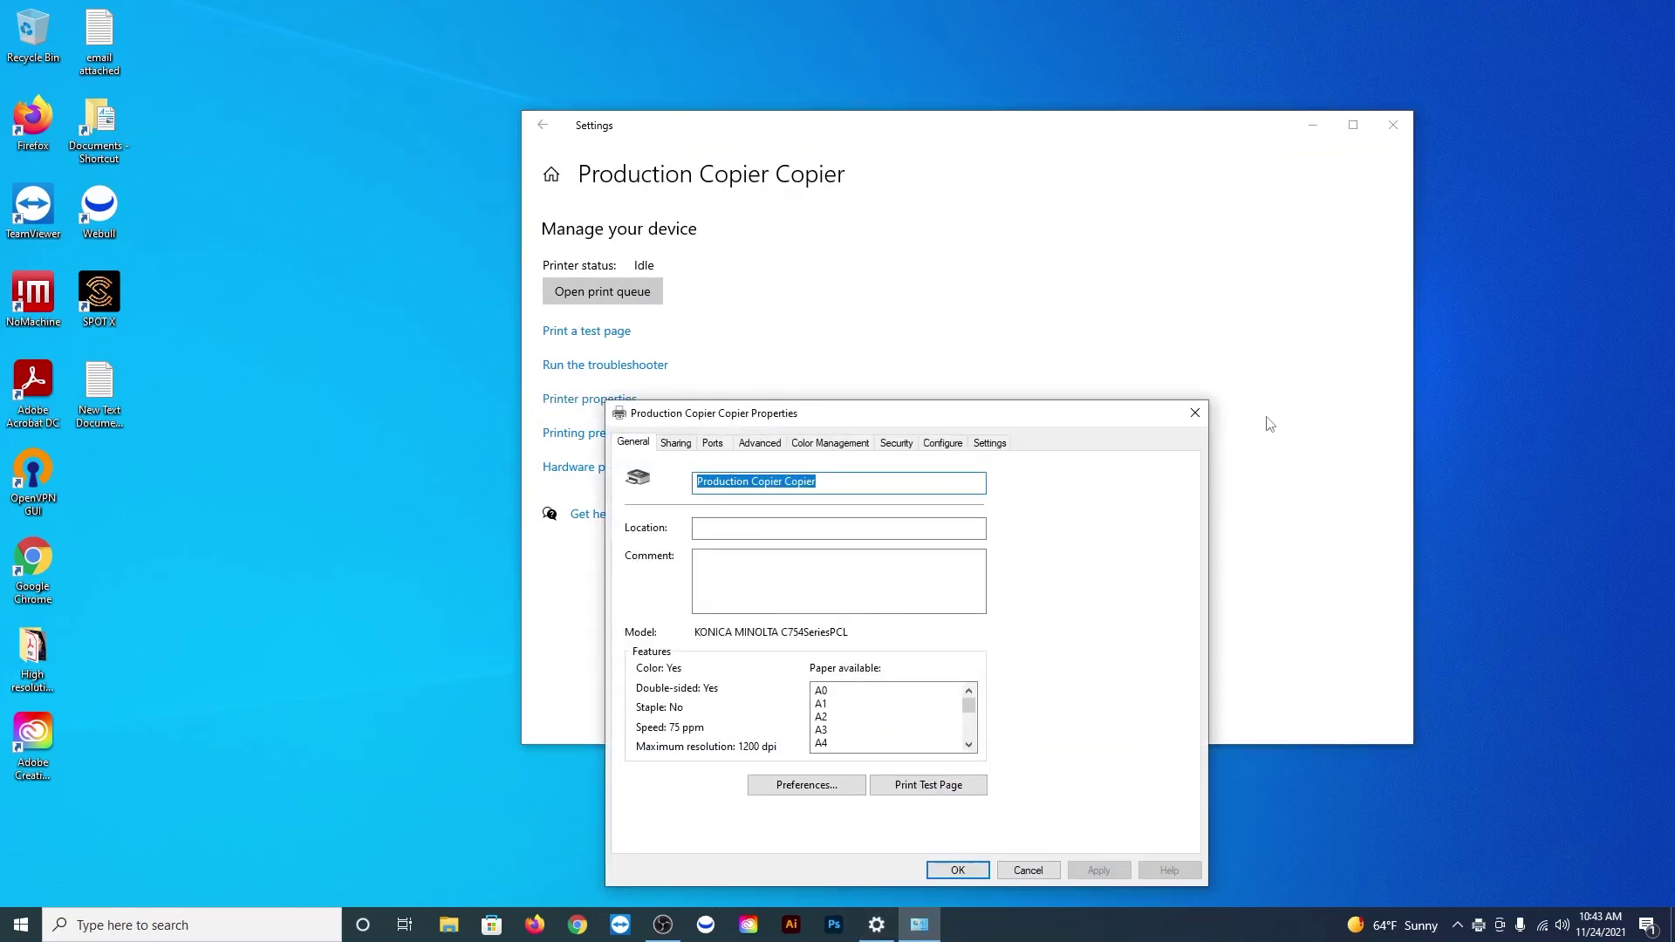
{"action": "left_click", "coordinate": [1196, 413]}
{"action": "left_click", "coordinate": [634, 436]}
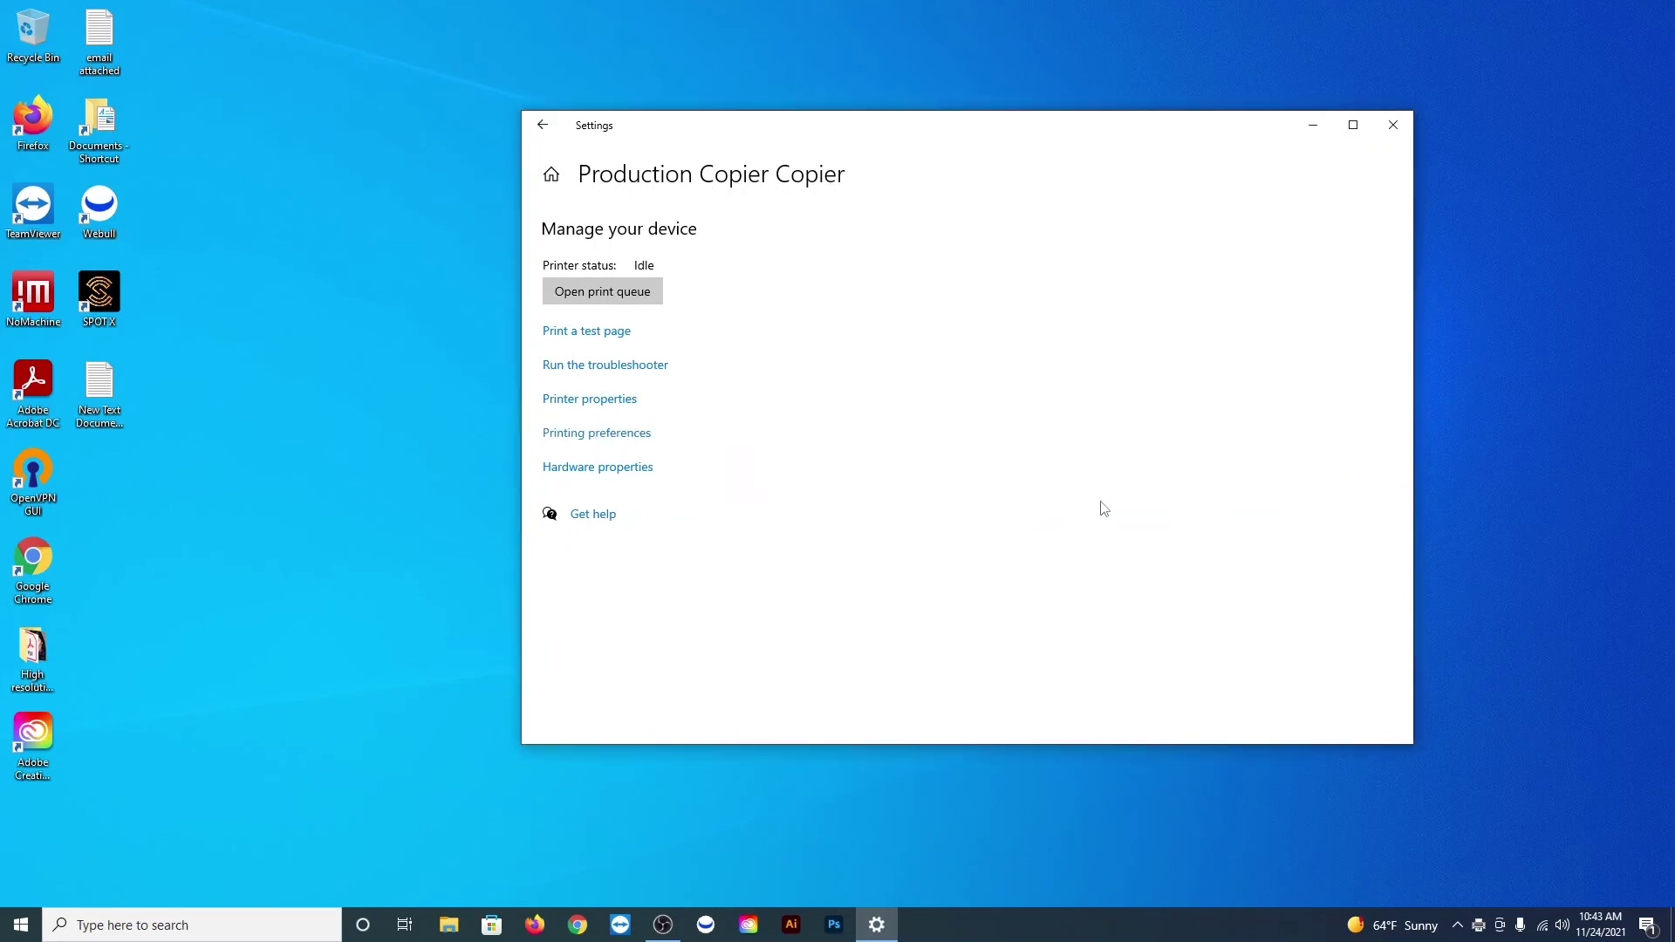
{"action": "left_click", "coordinate": [1394, 124]}
Step: Change Print Type from 2-Sided to 1-Sided in Printing Preferences and save it
{"action": "left_click_drag", "start_coordinate": [1017, 447], "coordinate": [1043, 279]}
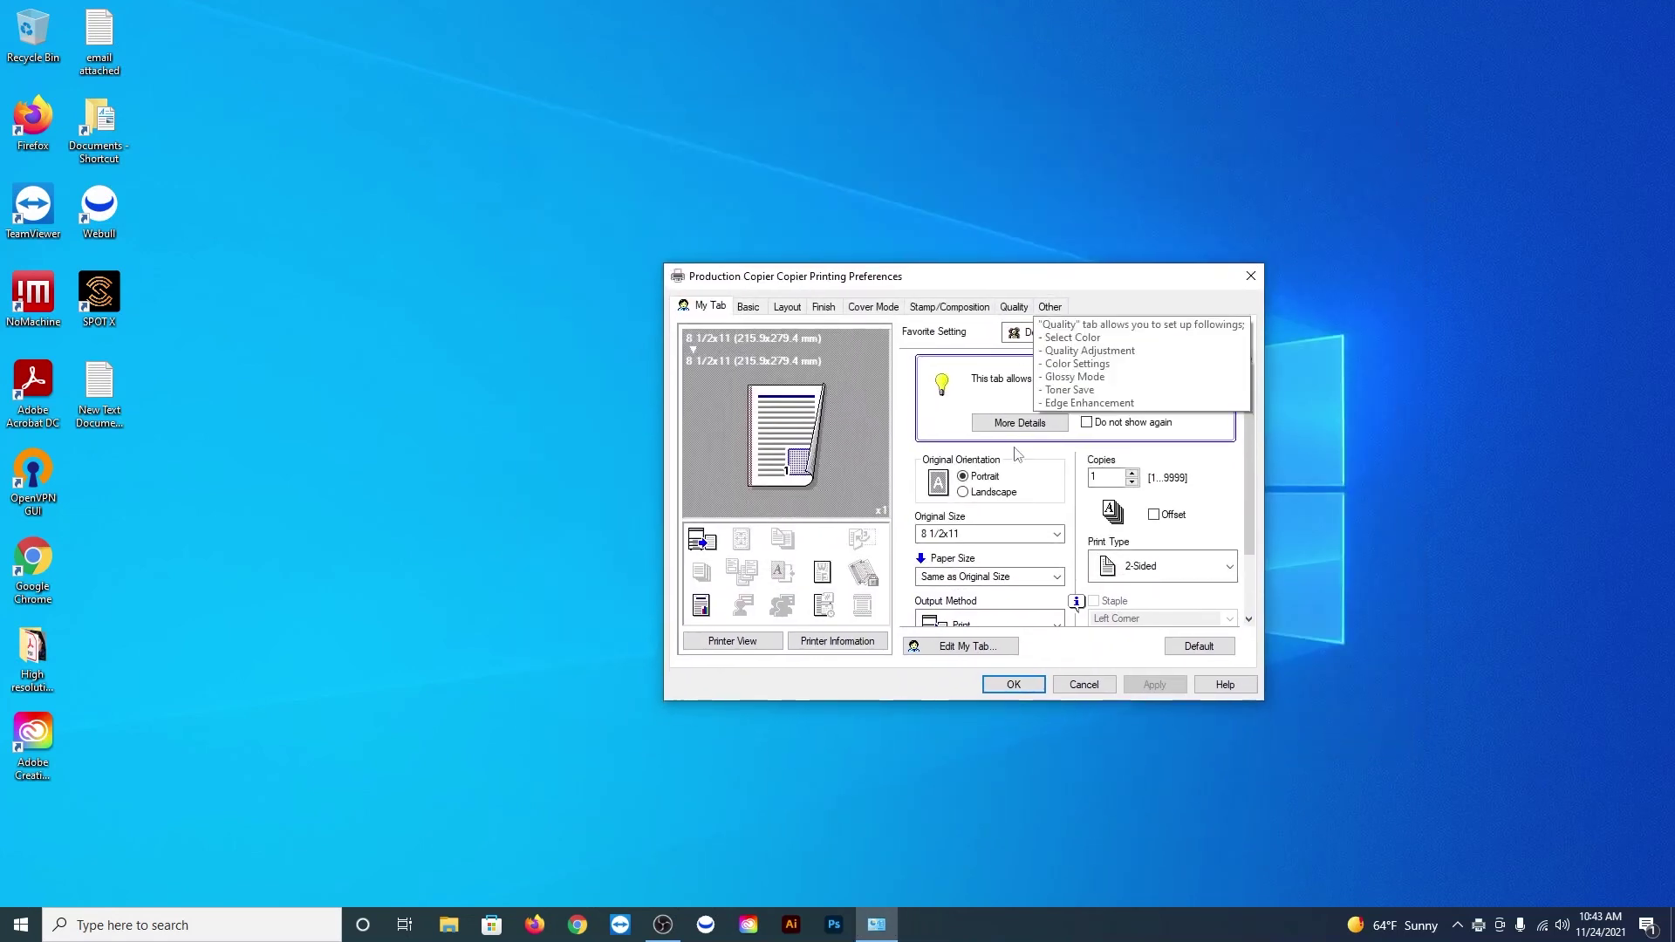
{"action": "left_click", "coordinate": [1169, 567]}
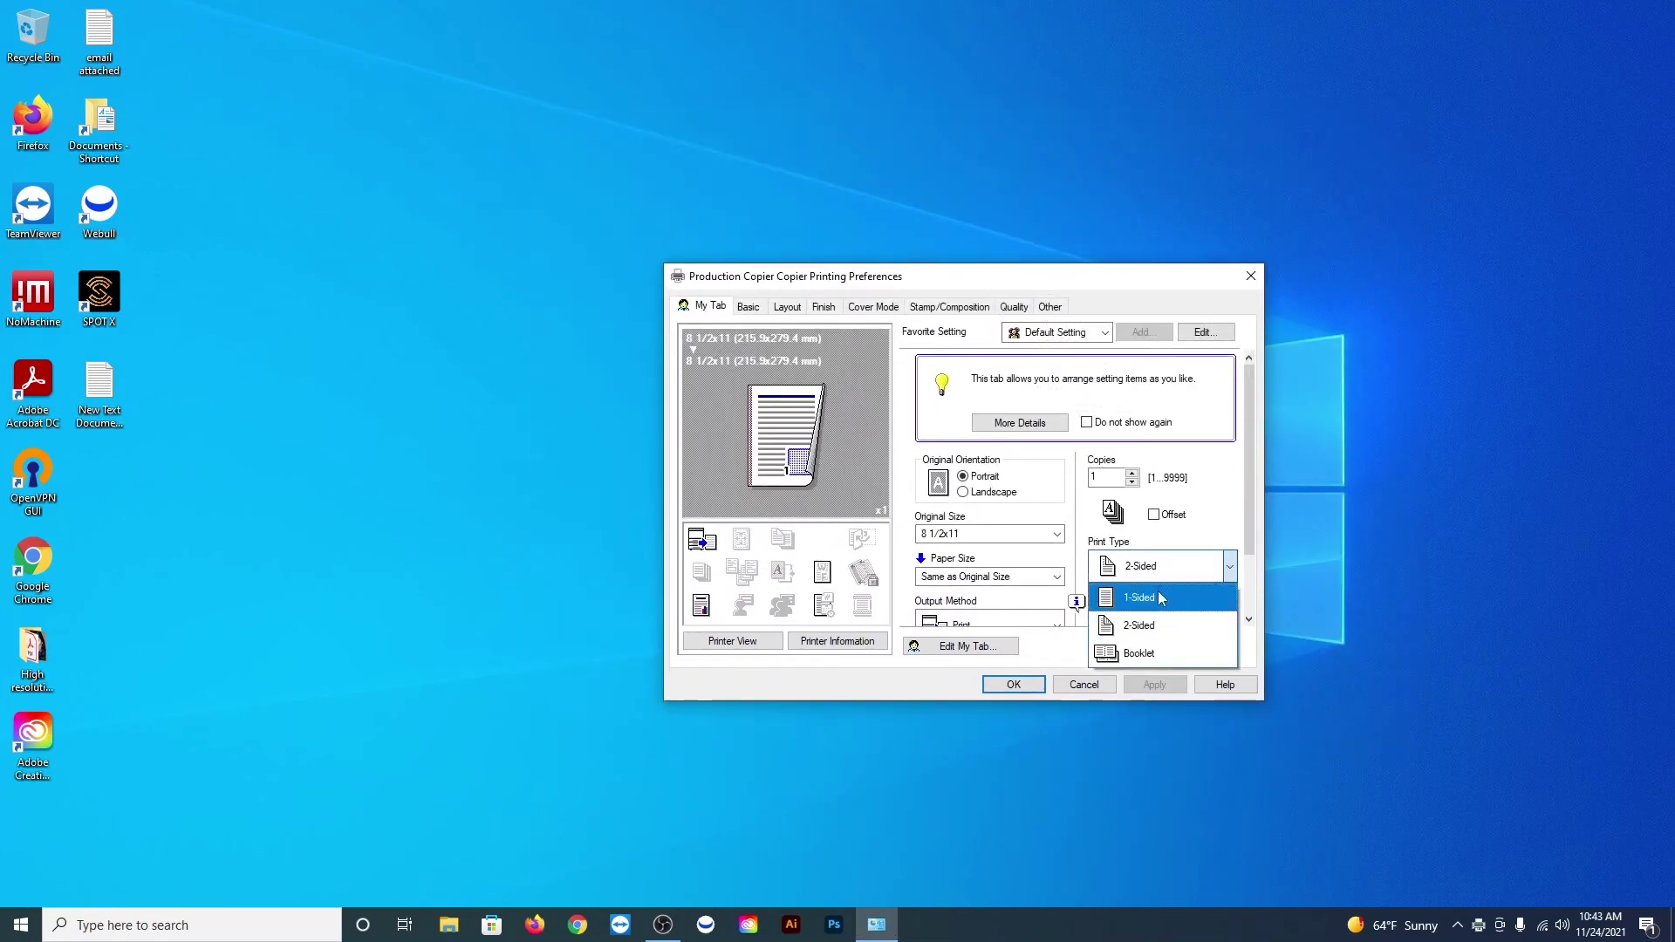
{"action": "left_click", "coordinate": [1159, 597]}
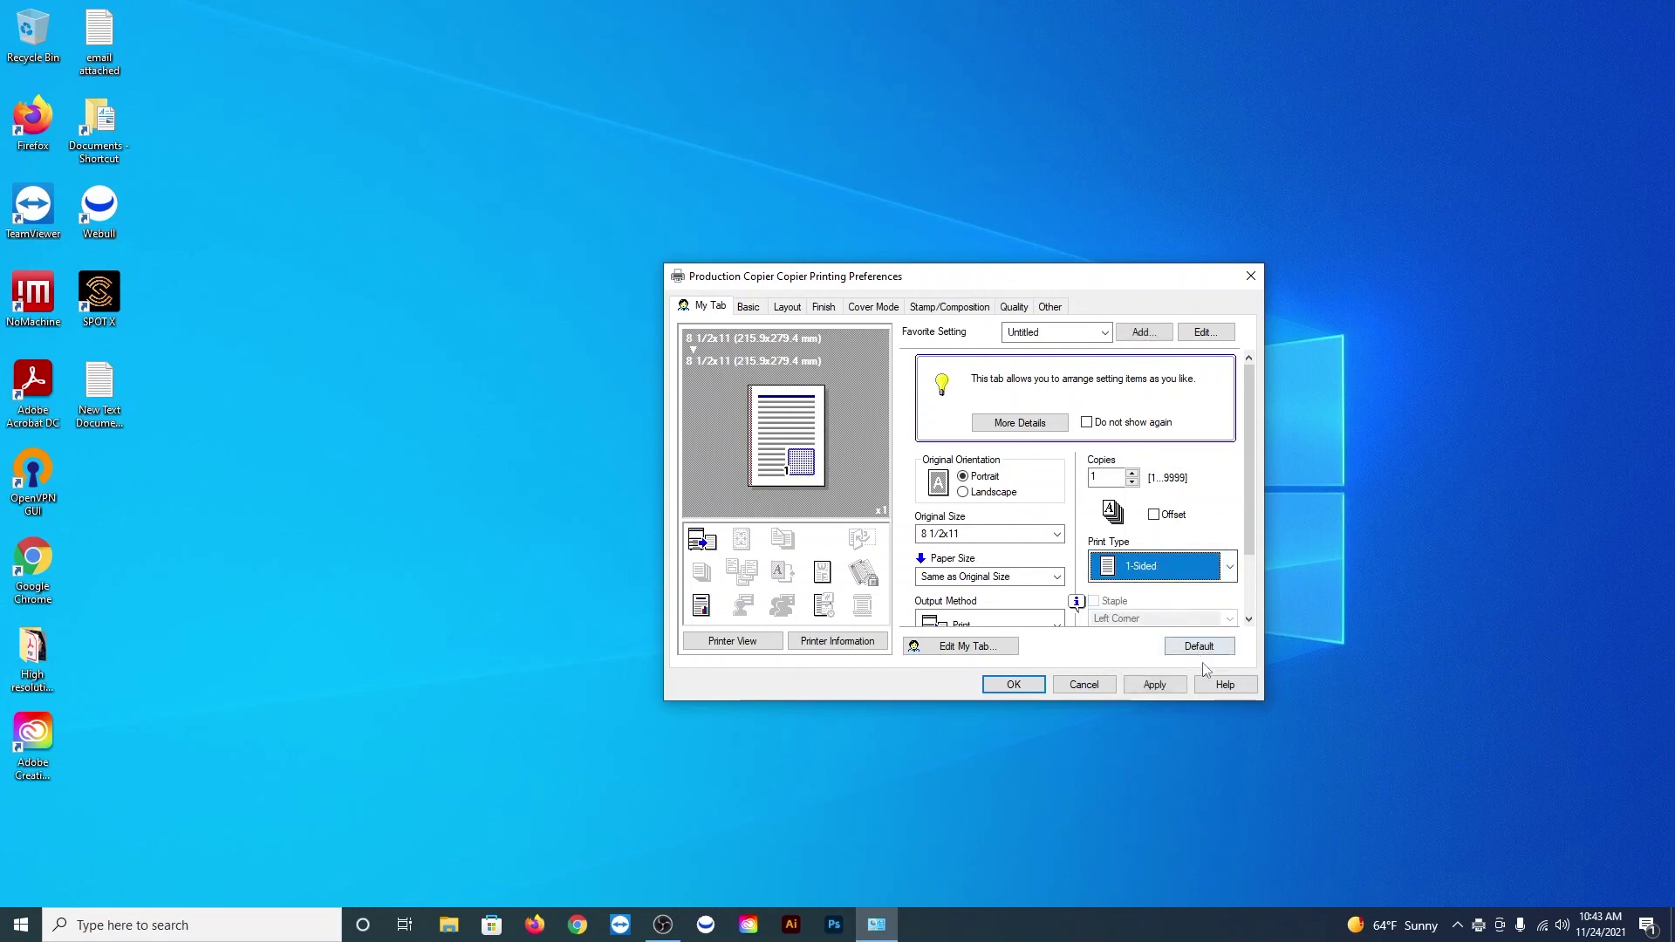
{"action": "left_click", "coordinate": [1155, 684]}
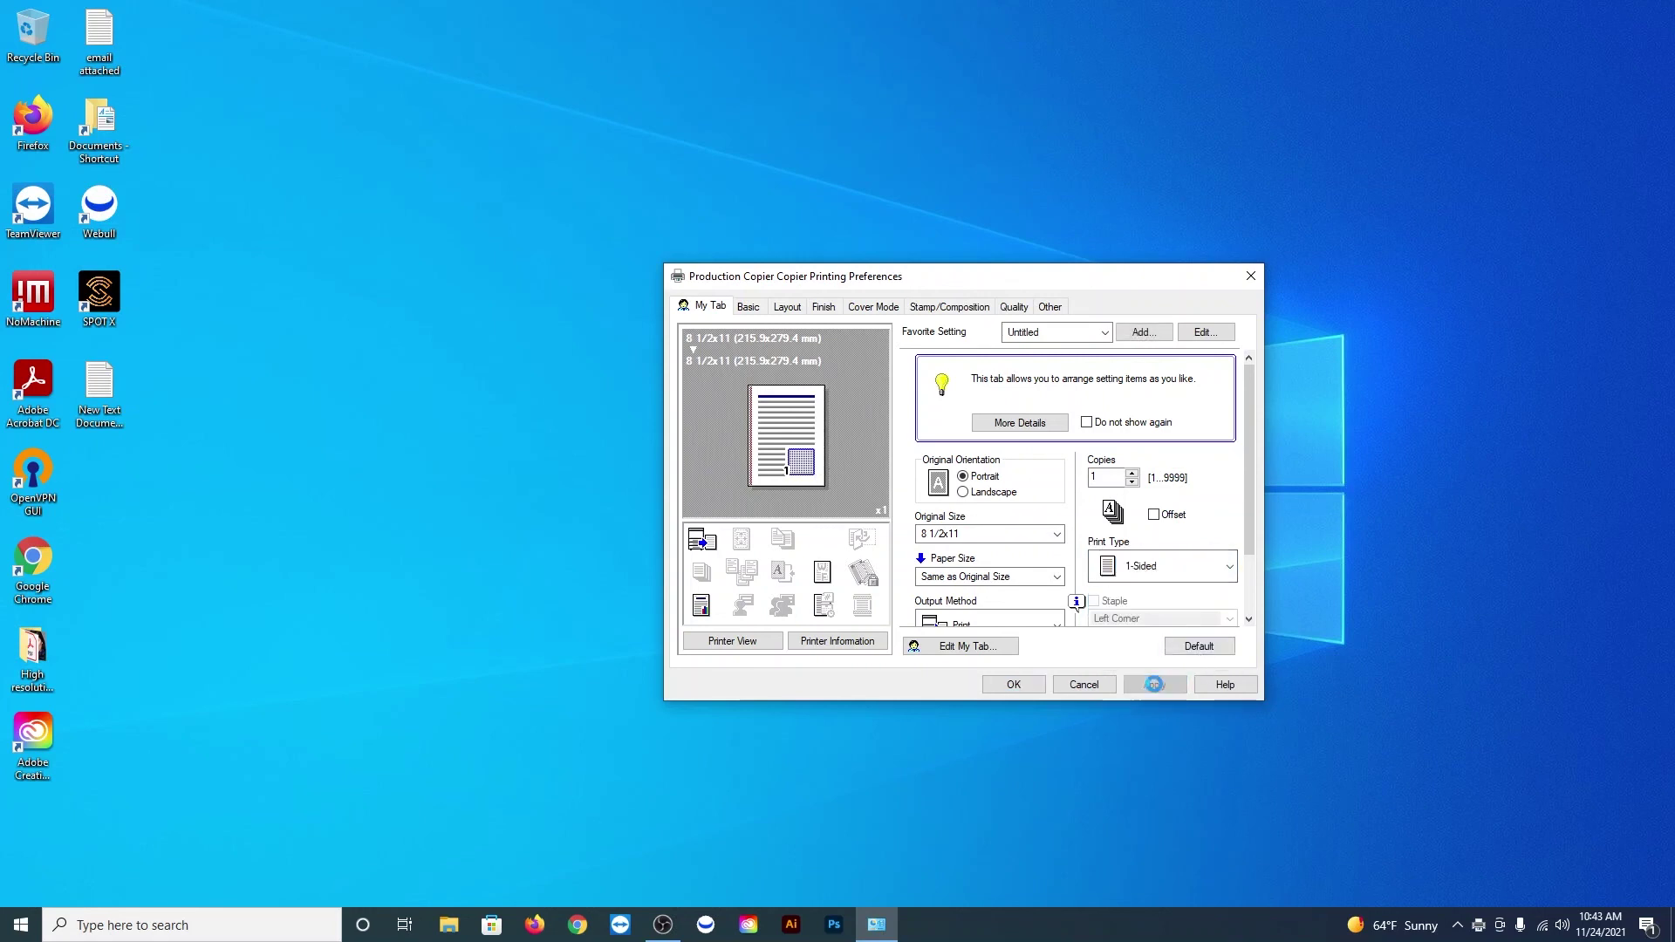
{"action": "left_click", "coordinate": [1018, 689]}
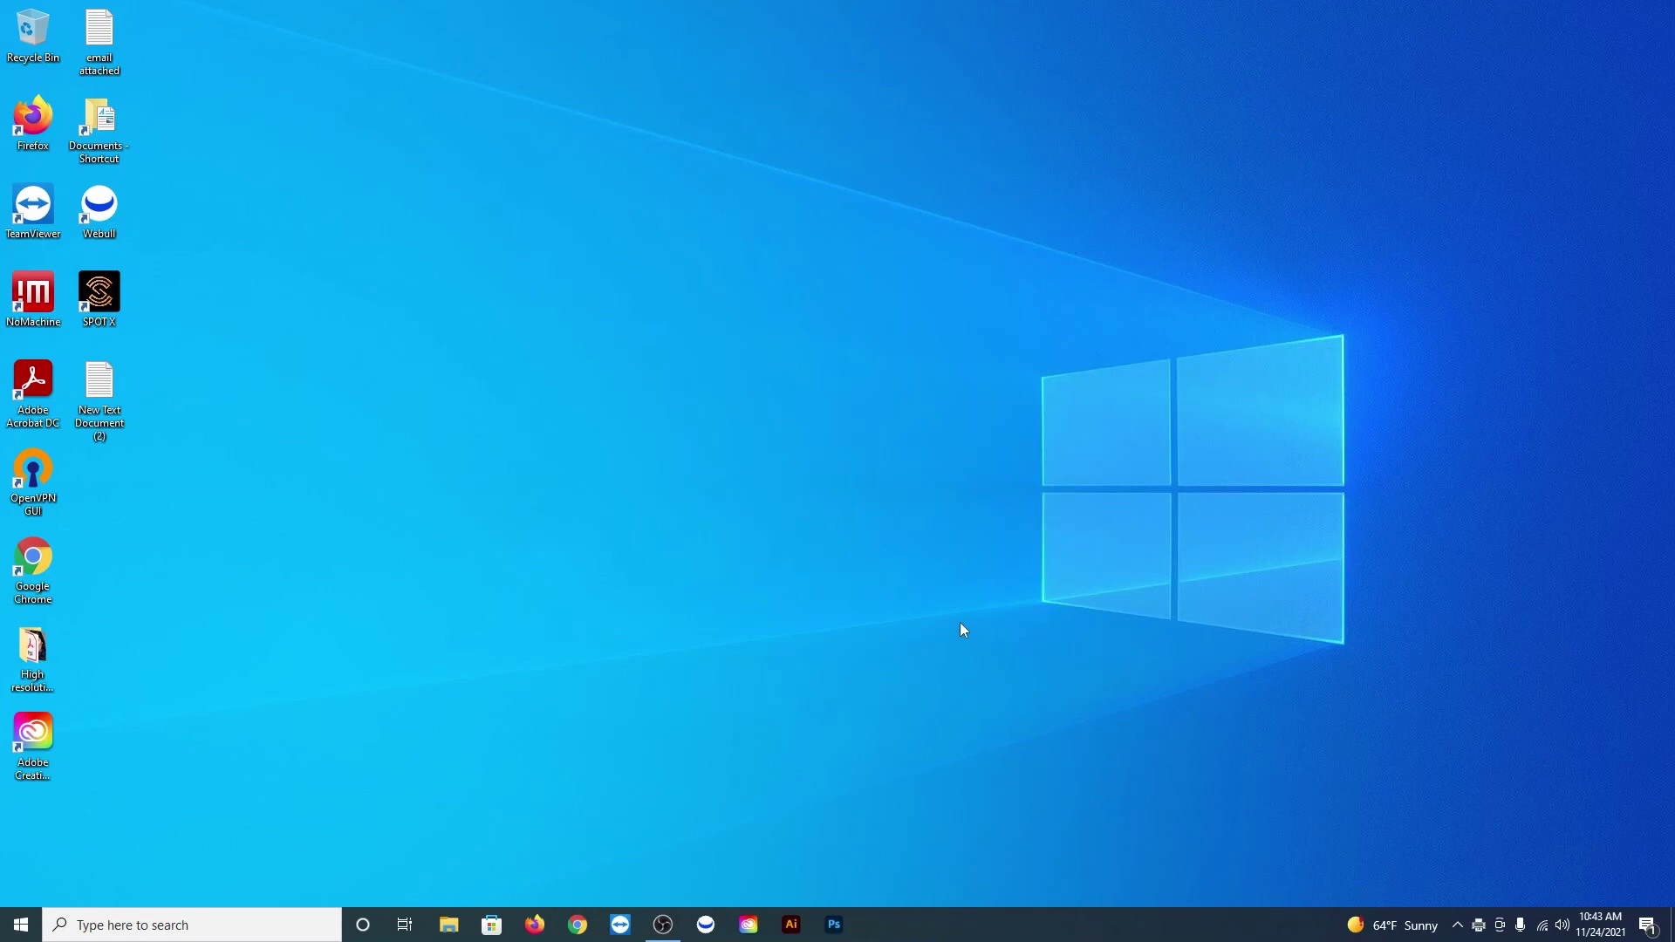